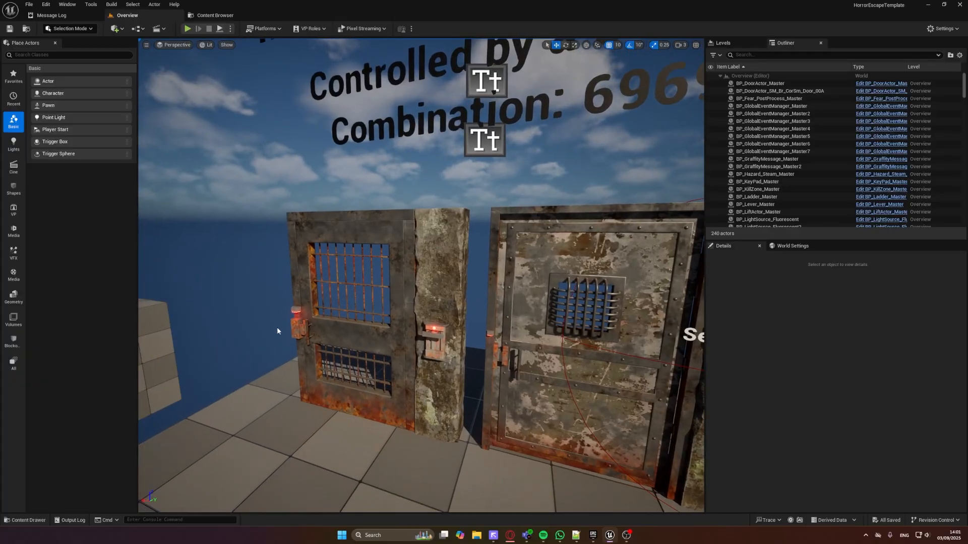
Start a play test in front of the two master doors and walk up to the locked barred door
{"action": "right_click_drag", "start_coordinate": [451, 322], "coordinate": [451, 304]}
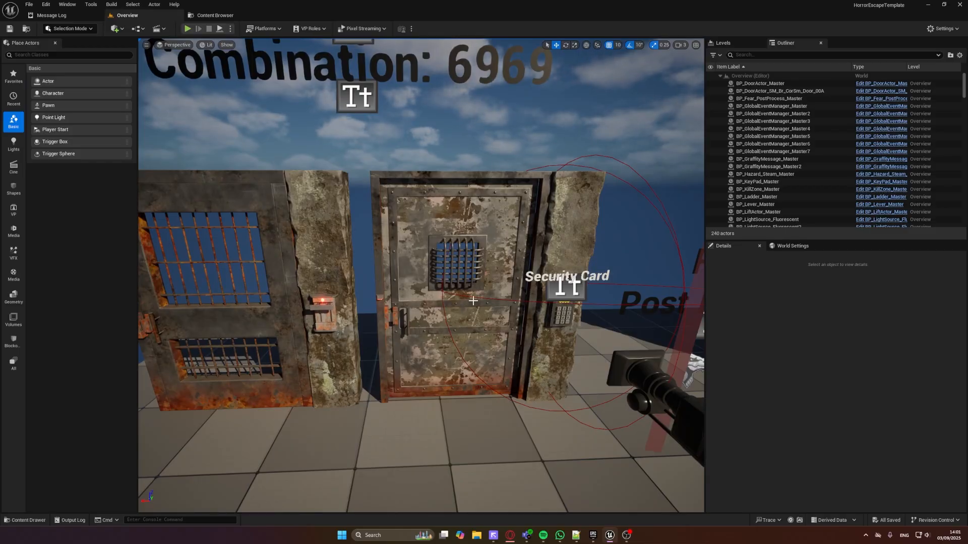
{"action": "right_click_drag", "start_coordinate": [499, 307], "coordinate": [515, 289]}
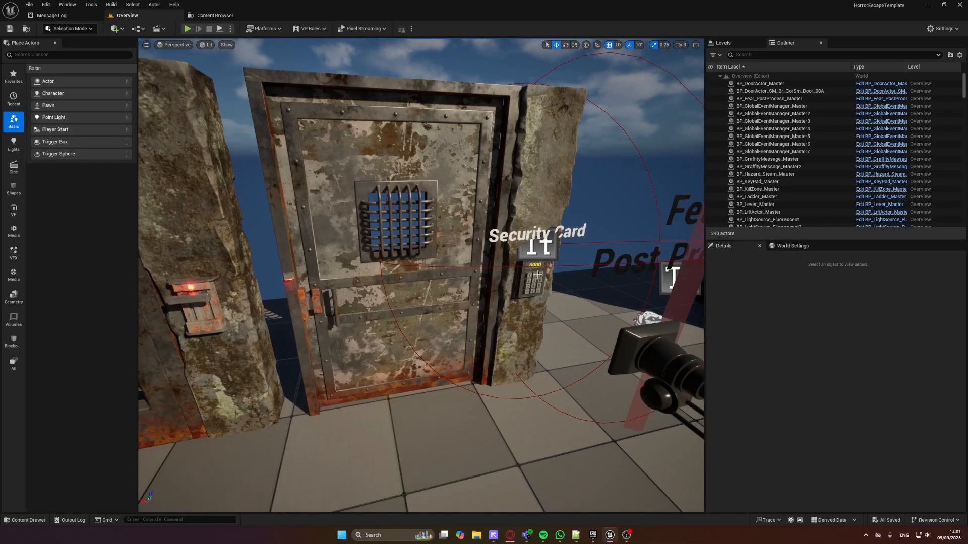
{"action": "right_click_drag", "start_coordinate": [509, 322], "coordinate": [494, 294]}
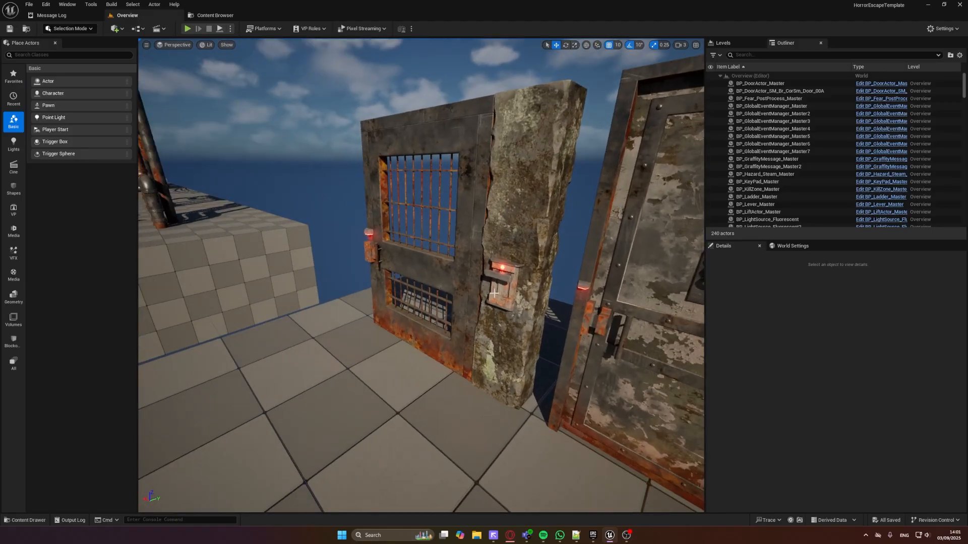
{"action": "key", "text": "alt+p"}
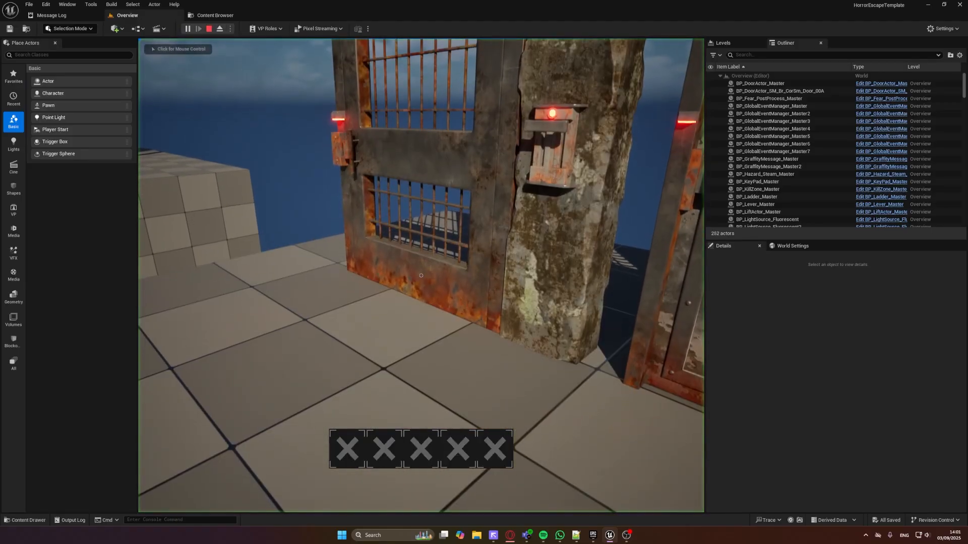
{"action": "key", "text": "w"}
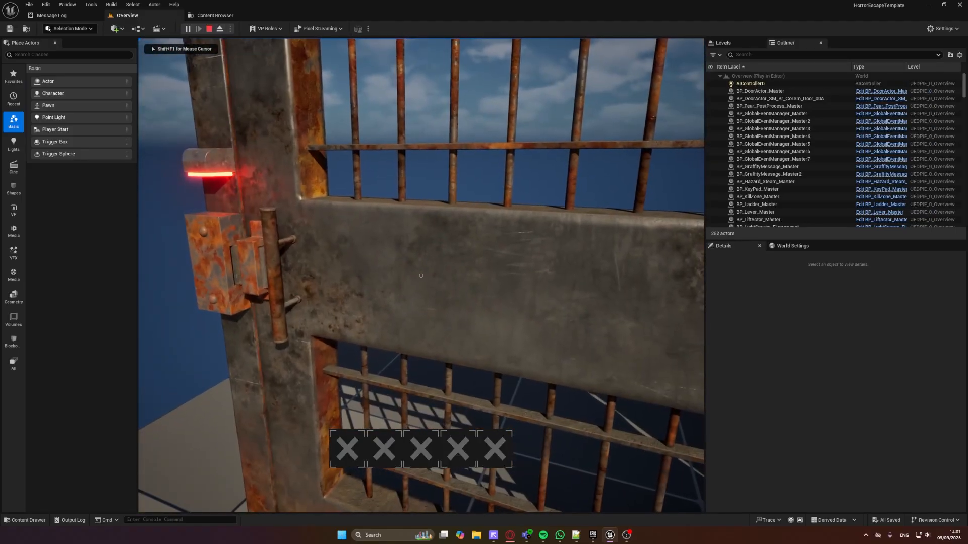
{"action": "key", "text": "a"}
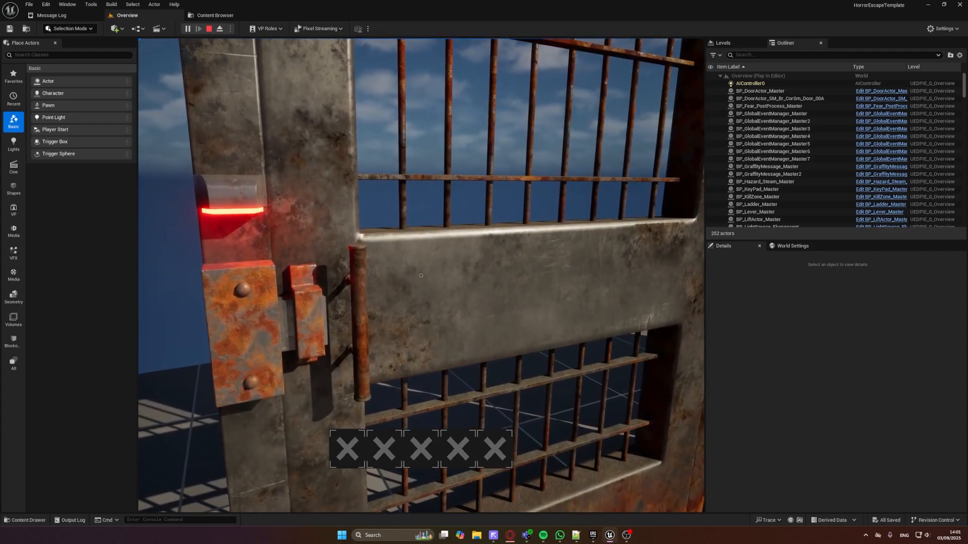
Unlock the barred door with the wall lever beside it, open the door and walk through
{"action": "key", "text": "e"}
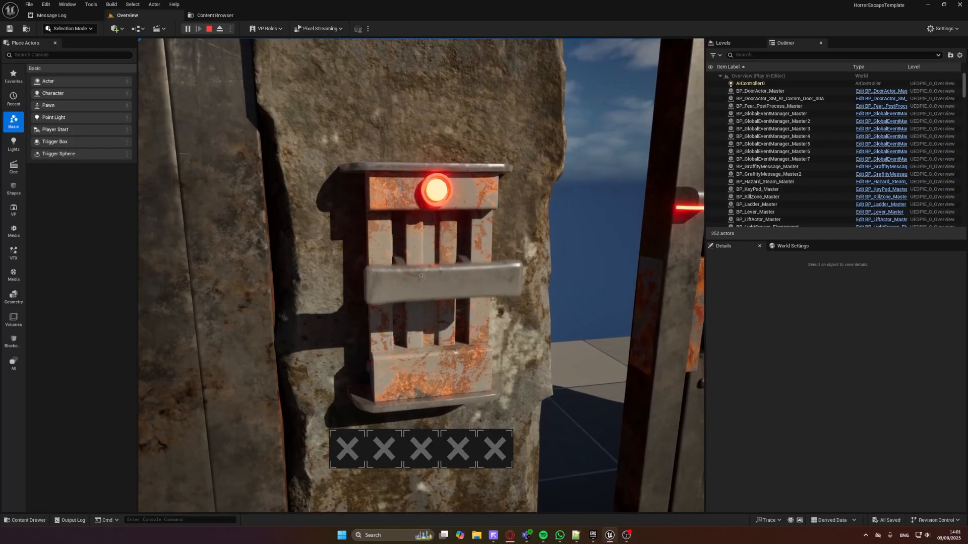
{"action": "key", "text": "s"}
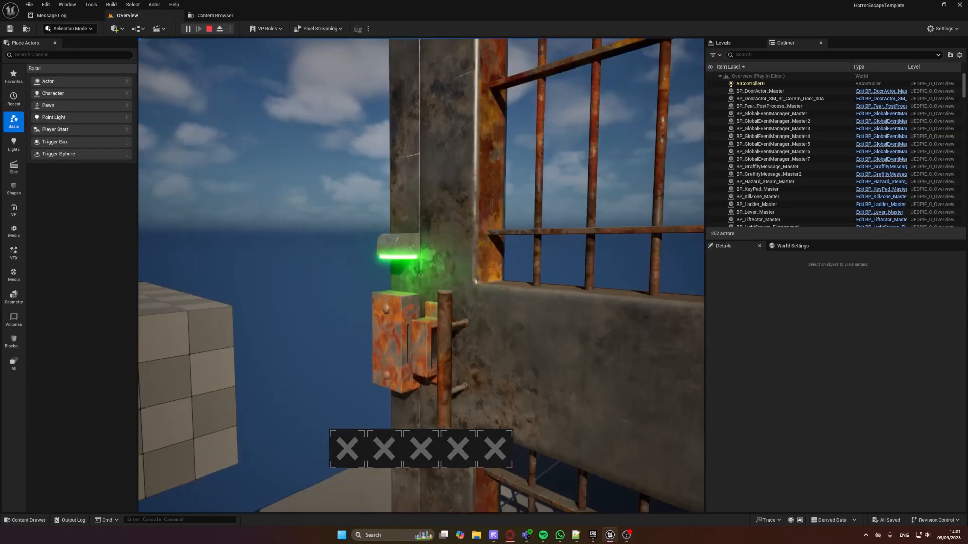
{"action": "key", "text": "e"}
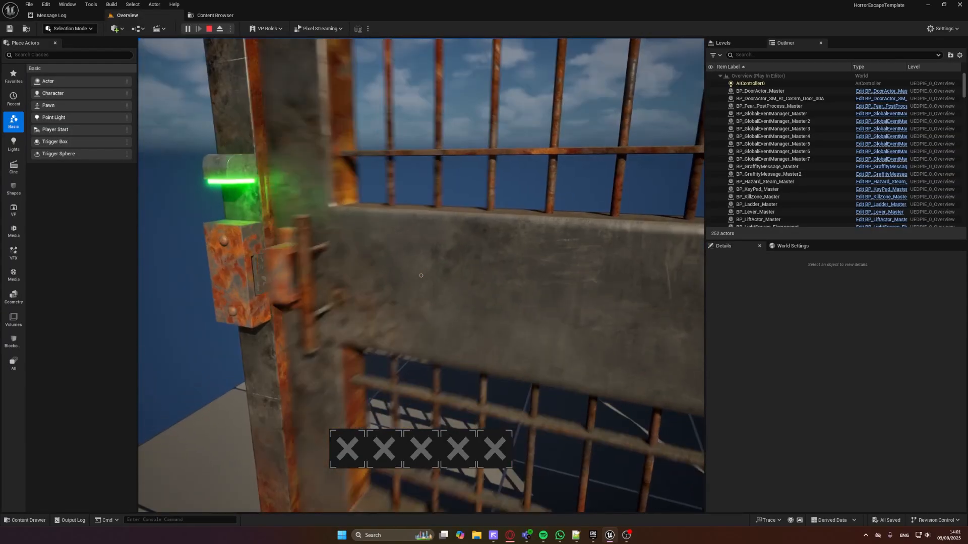
{"action": "key", "text": "w"}
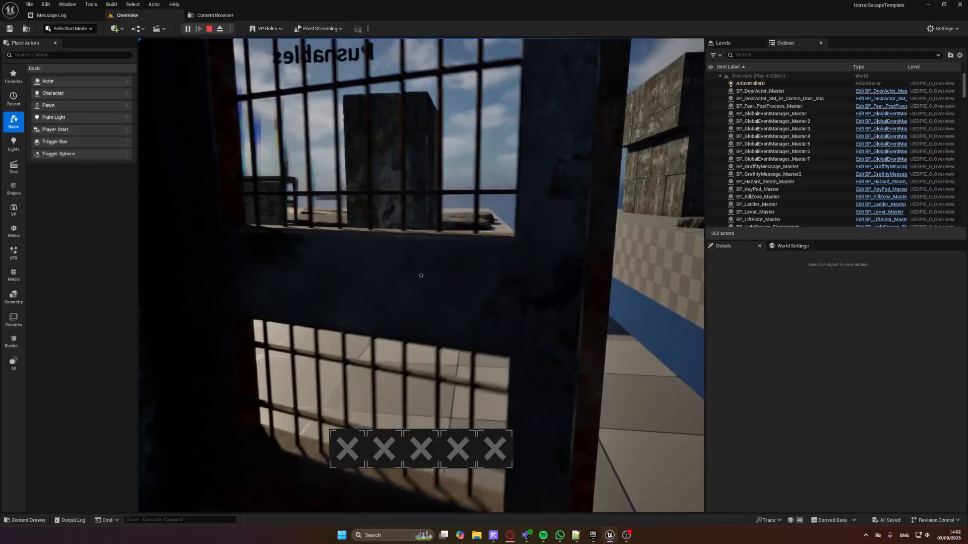
{"action": "key", "text": "w"}
{"action": "key", "text": "w"}
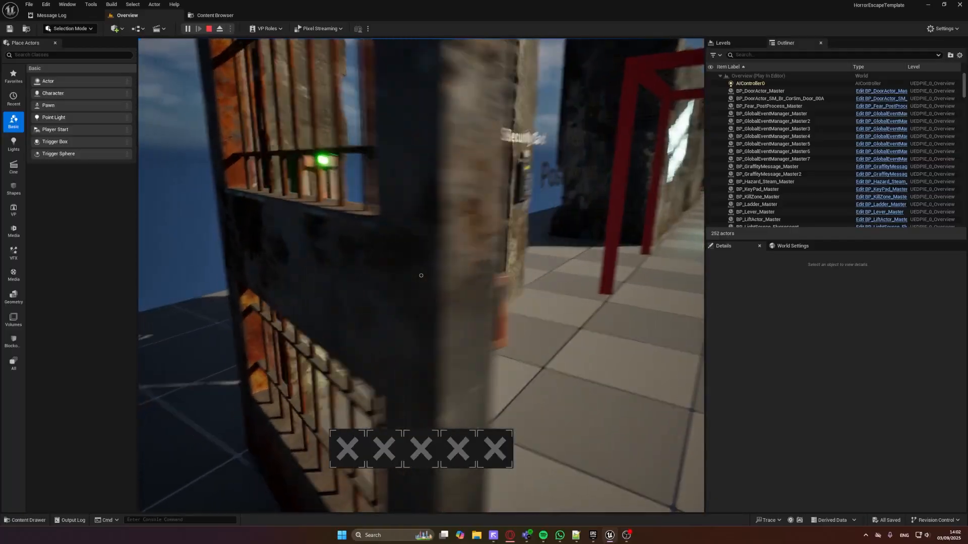
Close the barred door and flip the wall lever again to lock it
{"action": "key", "text": "e"}
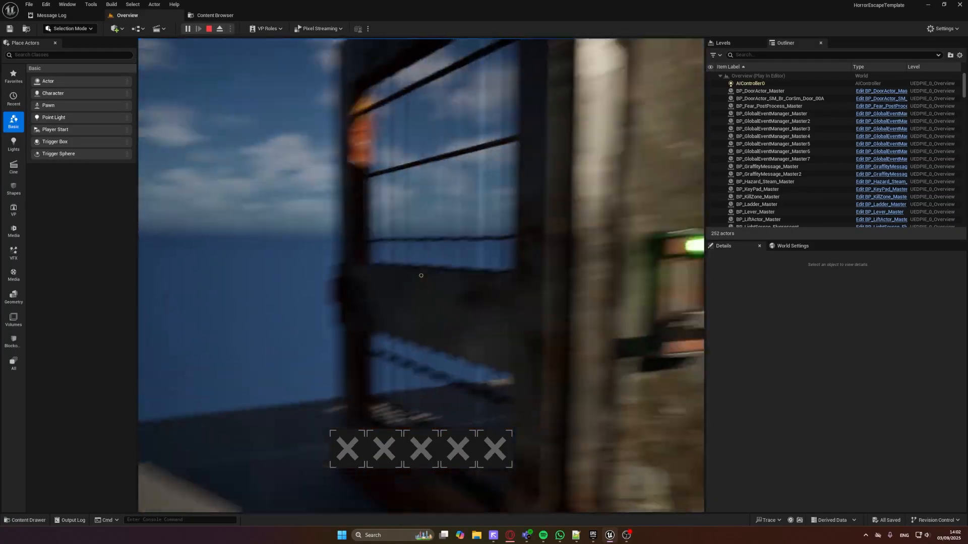
{"action": "key", "text": "w"}
{"action": "key", "text": "e"}
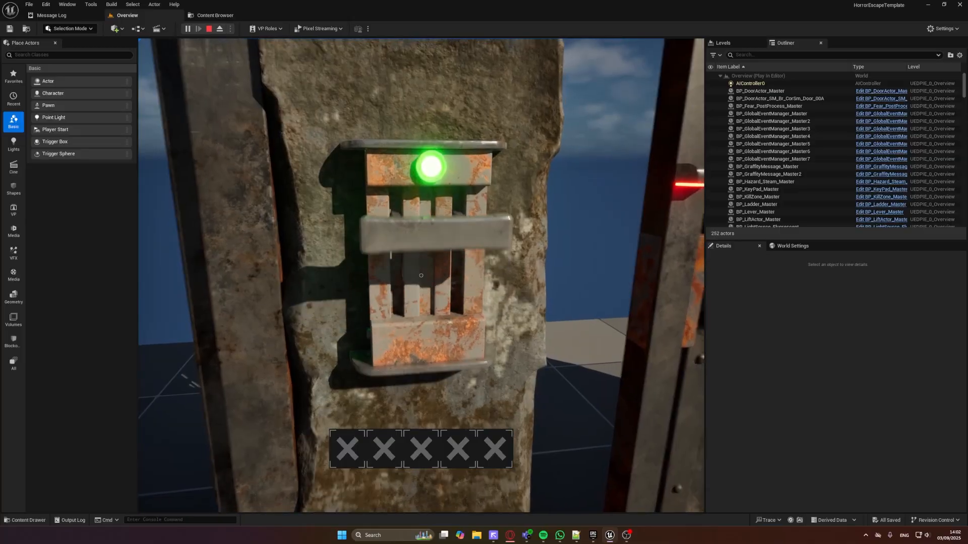
{"action": "key", "text": "s"}
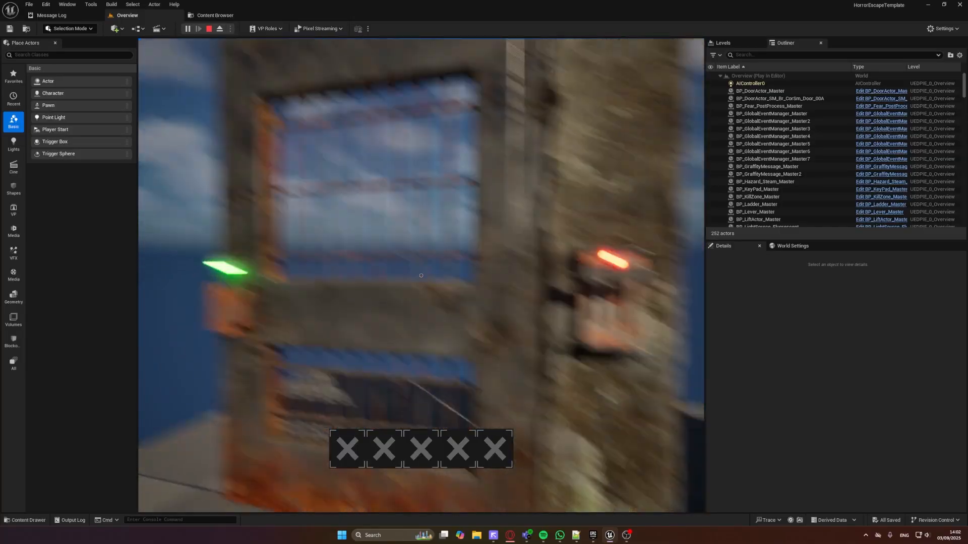
Inspect the keypad beside the metal door in its close-up view, leave it and look at the combination sign above
{"action": "key", "text": "w"}
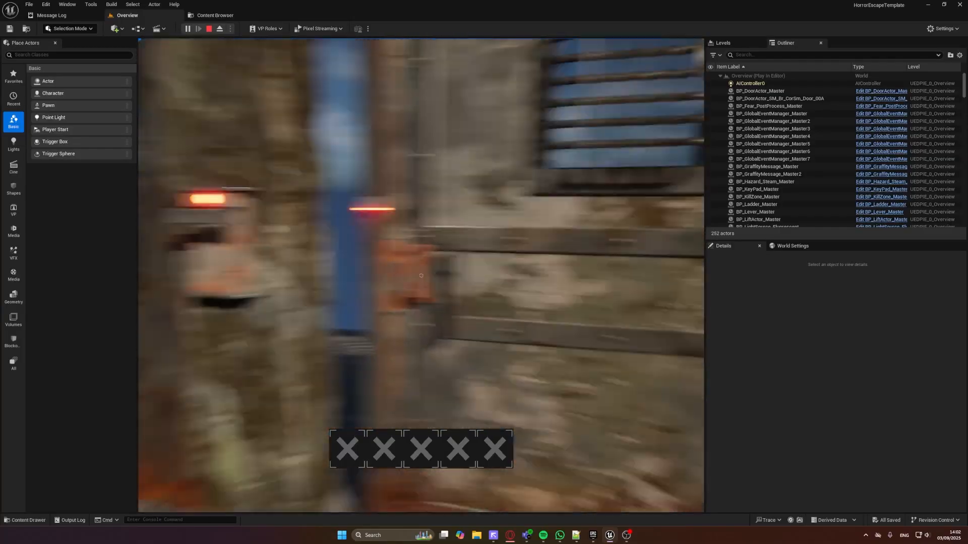
{"action": "key", "text": "w"}
{"action": "key", "text": "w"}
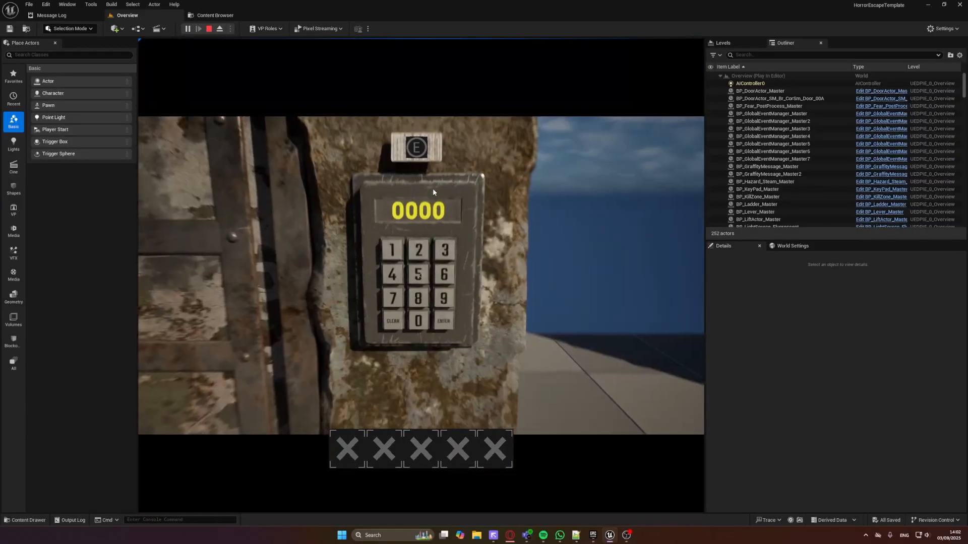
{"action": "key", "text": "e"}
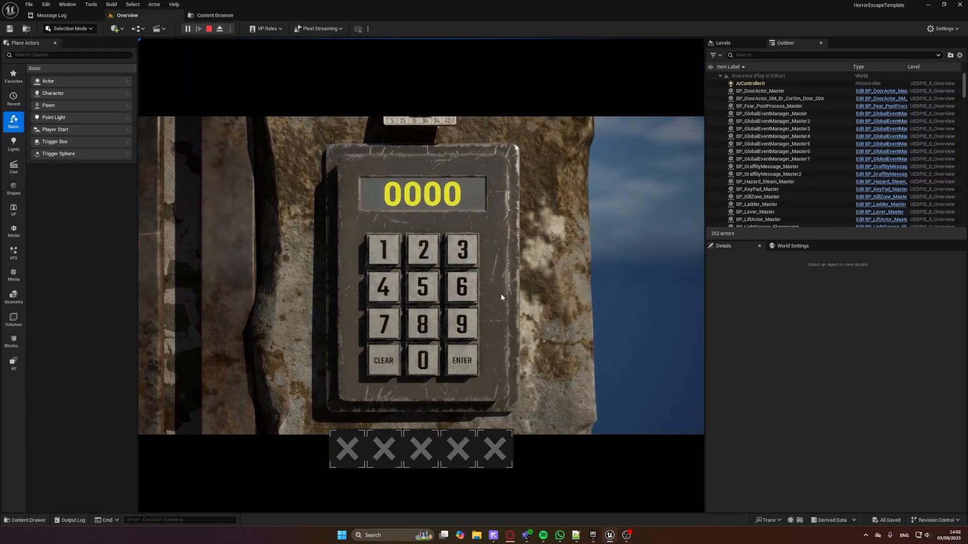
{"action": "key", "text": "e"}
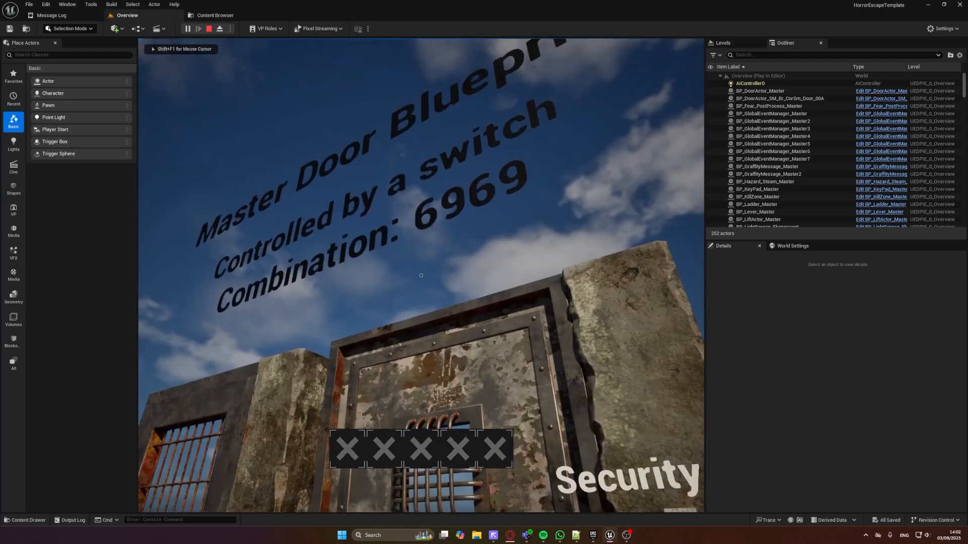
Pick up the security card above the keypad and check it from the first inventory slot
{"action": "key", "text": "w"}
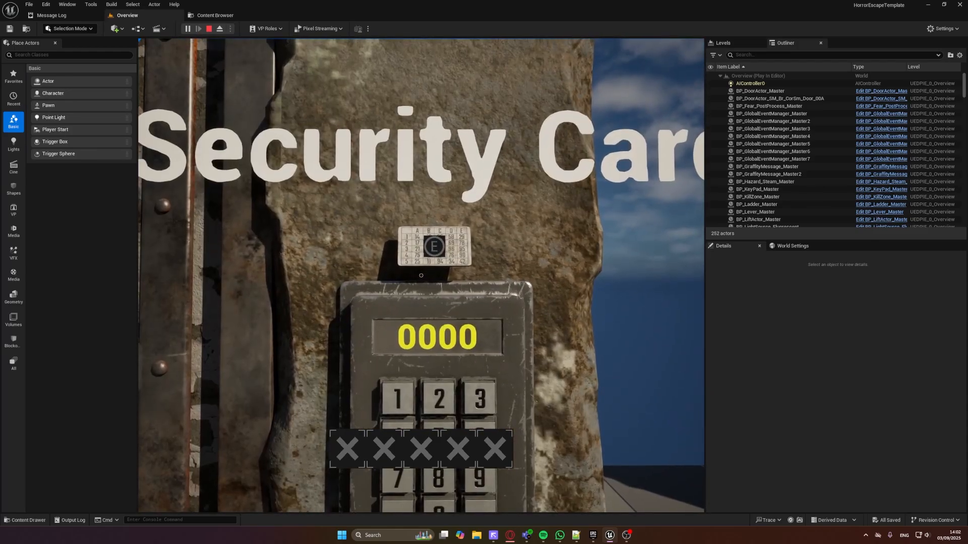
{"action": "key", "text": "e"}
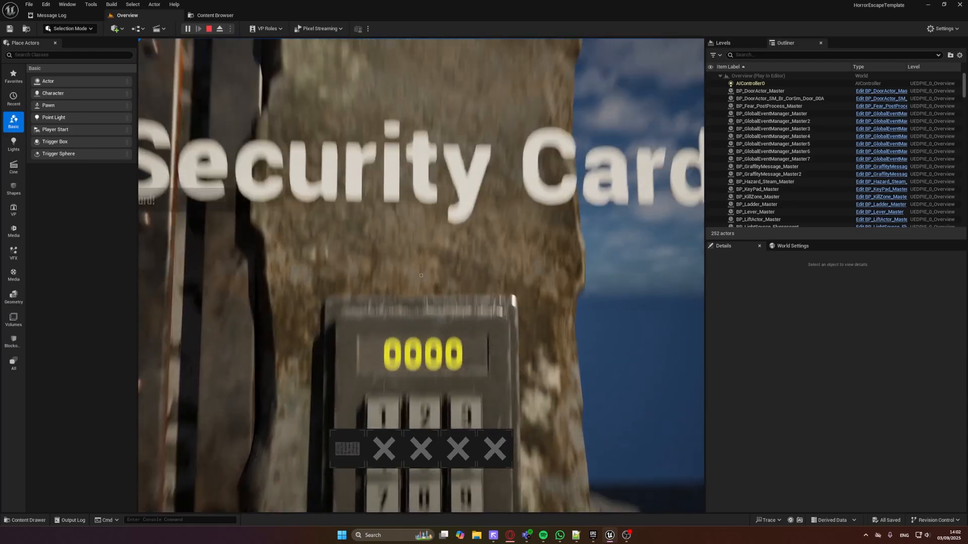
{"action": "key", "text": "s"}
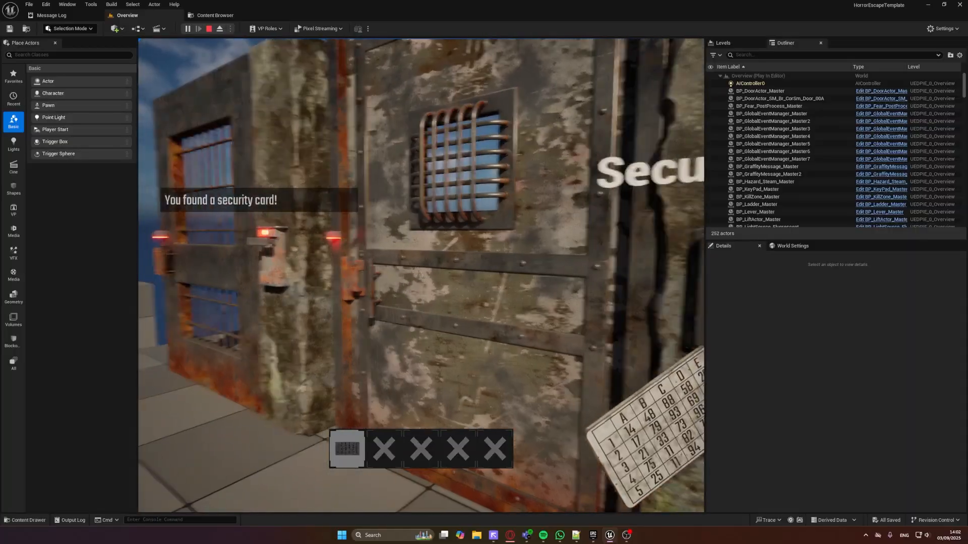
{"action": "key", "text": "1"}
{"action": "key", "text": "w"}
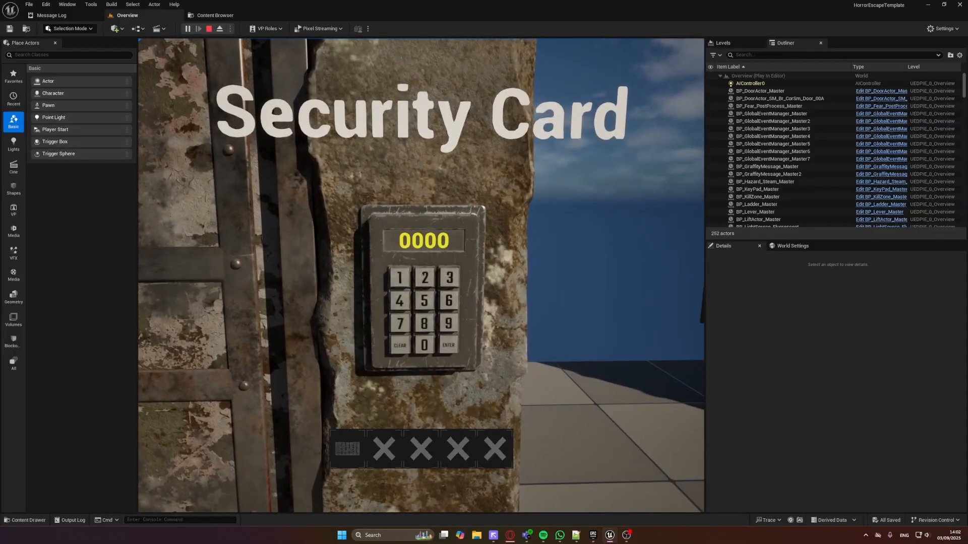
Enter the four-digit door combination on the keypad to open the metal door, and end the play test
{"action": "key", "text": "e"}
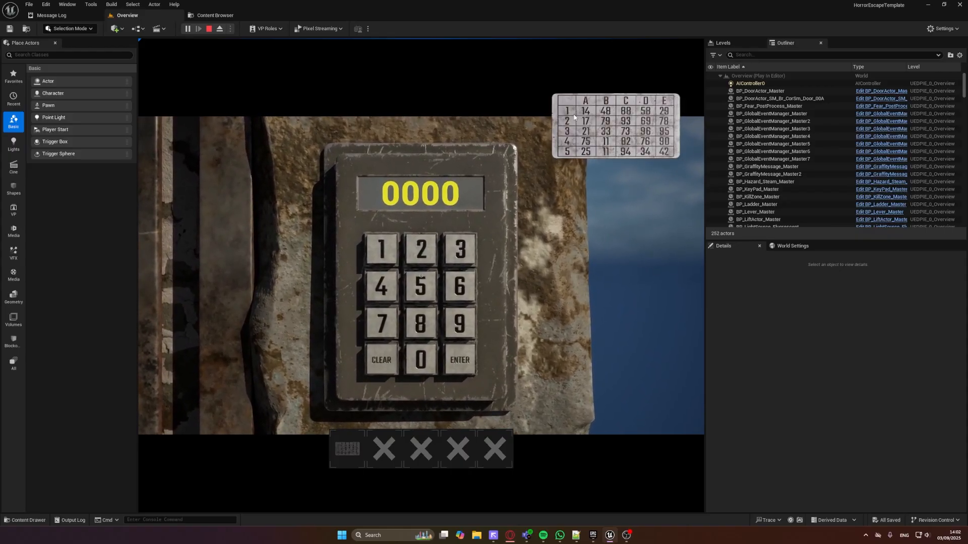
{"action": "left_click", "coordinate": [613, 117]}
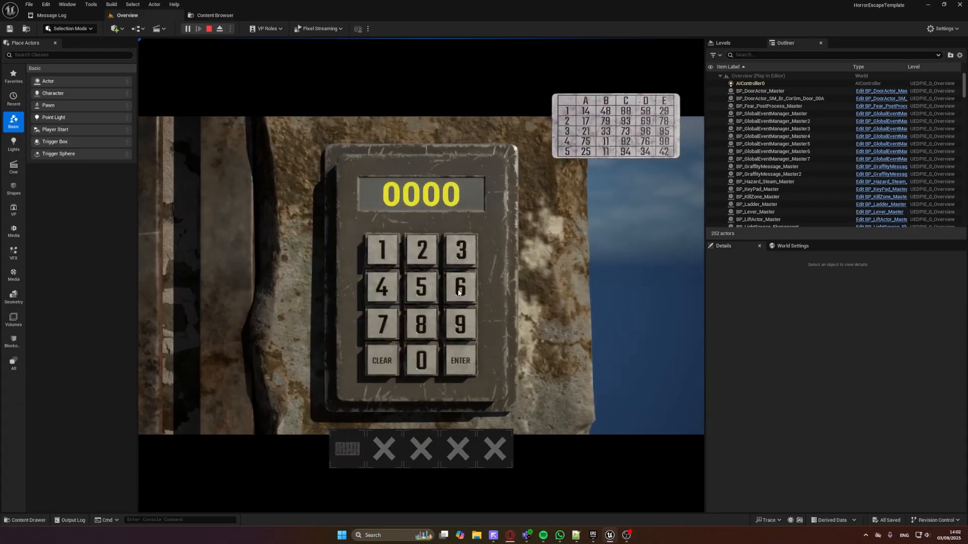
{"action": "left_click", "coordinate": [461, 283]}
{"action": "left_click", "coordinate": [460, 319]}
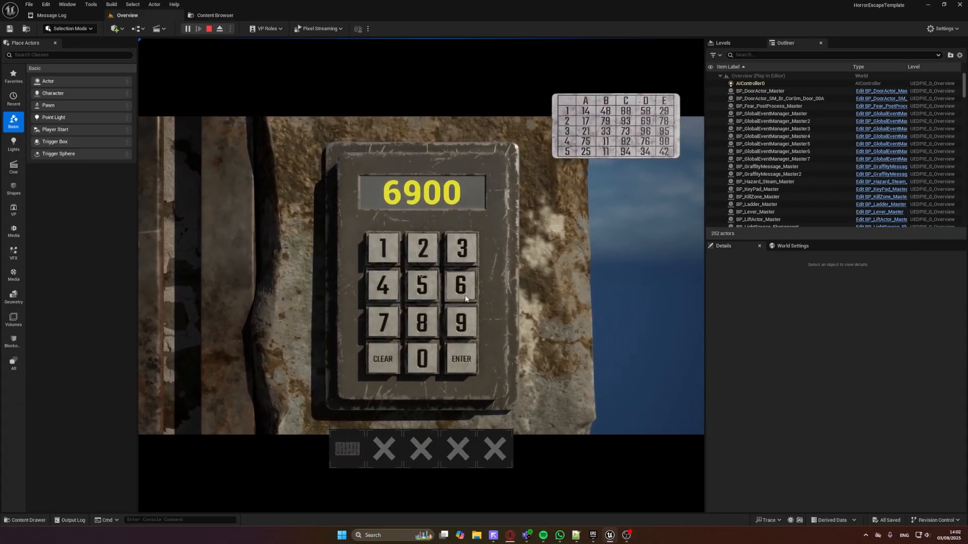
{"action": "left_click", "coordinate": [460, 283]}
{"action": "left_click", "coordinate": [460, 319]}
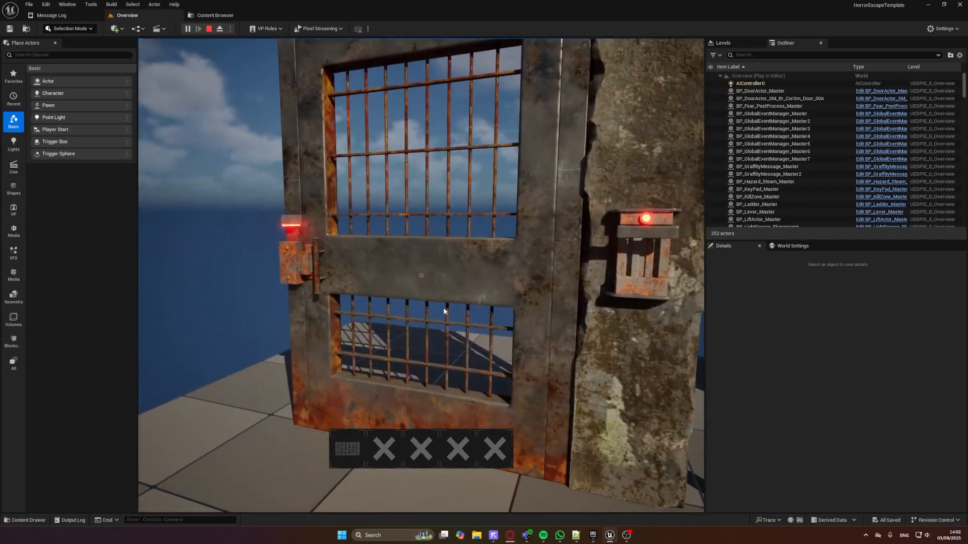
{"action": "key", "text": "Escape"}
{"action": "right_click_drag", "start_coordinate": [420, 302], "coordinate": [420, 300]}
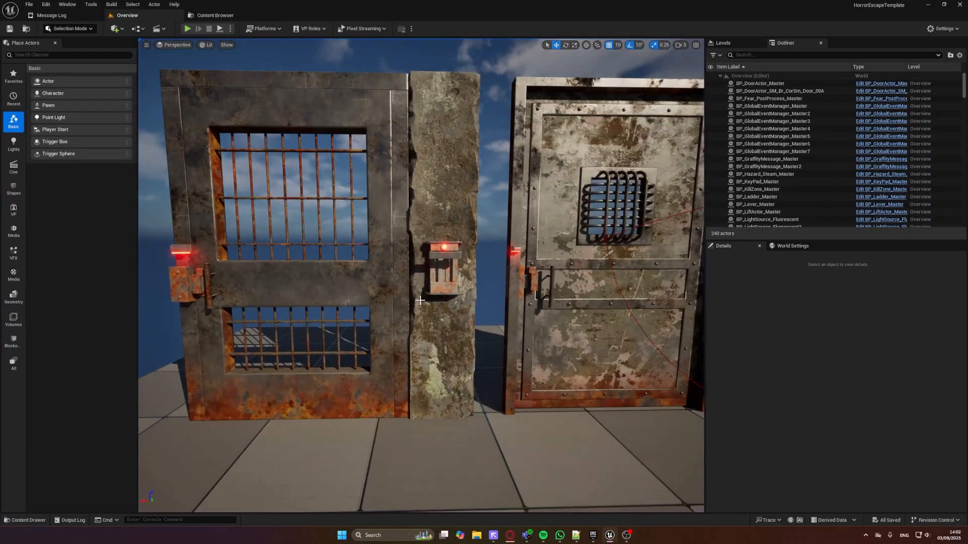
Select the wall lever and pick the barred door, BP_DoorActor_Master, from the scene as its Actor Reference
{"action": "left_click", "coordinate": [383, 275]}
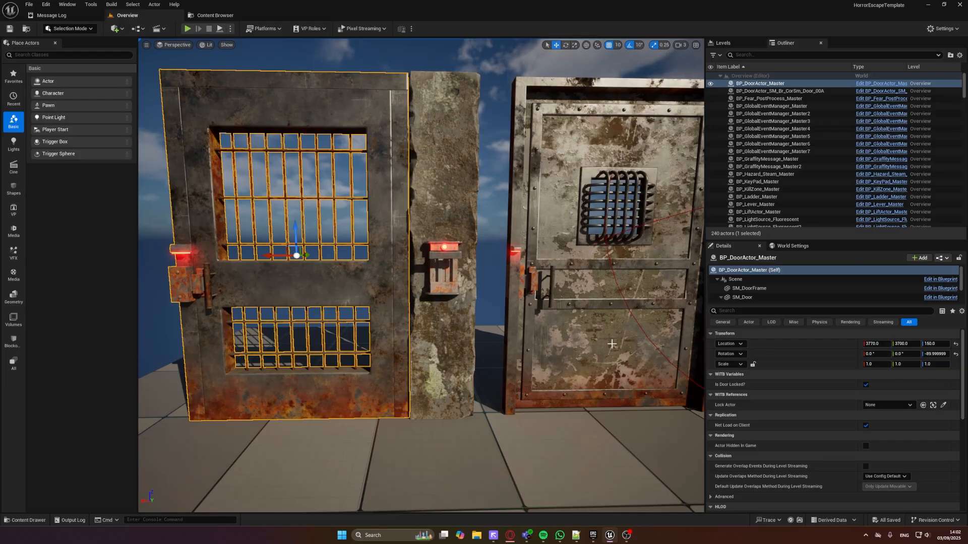
{"action": "left_click", "coordinate": [442, 288]}
{"action": "scroll", "coordinate": [443, 288], "scroll_direction": "up", "scroll_amount": 3}
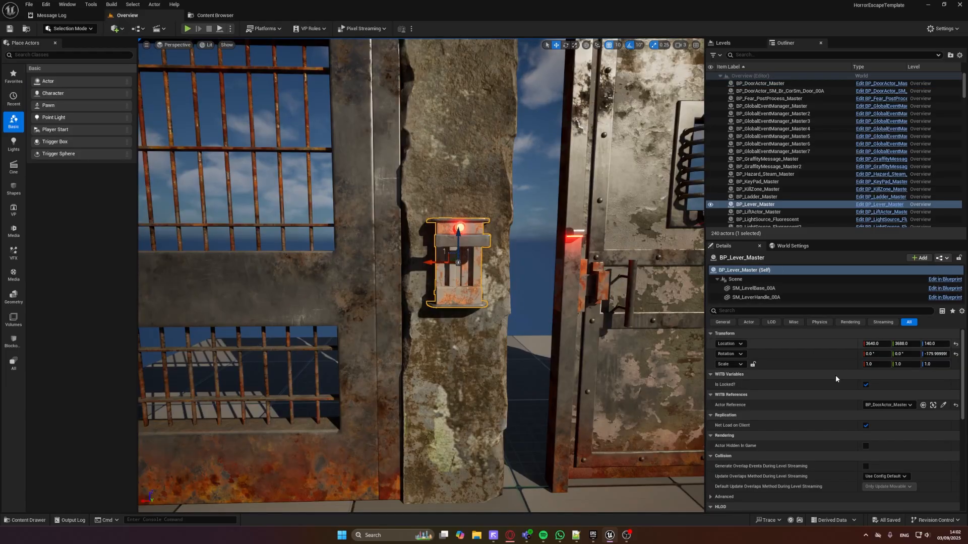
{"action": "left_click", "coordinate": [942, 406]}
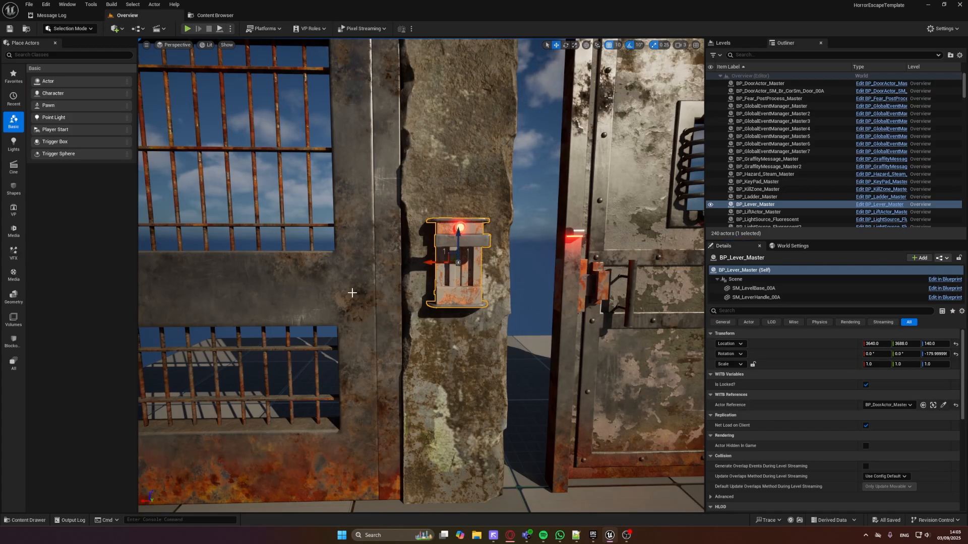
Select the metal door and pick the keypad, BP_KeyPad_Master, from the scene as its Lock Actor
{"action": "middle_click_drag", "start_coordinate": [376, 253], "coordinate": [333, 243]}
{"action": "left_click", "coordinate": [376, 250]}
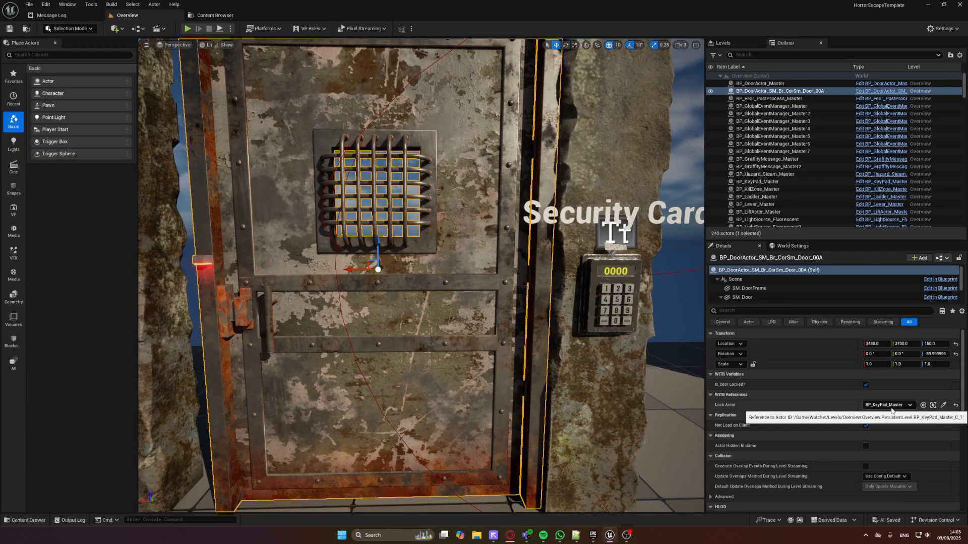
{"action": "left_click", "coordinate": [943, 405]}
{"action": "left_click", "coordinate": [617, 303]}
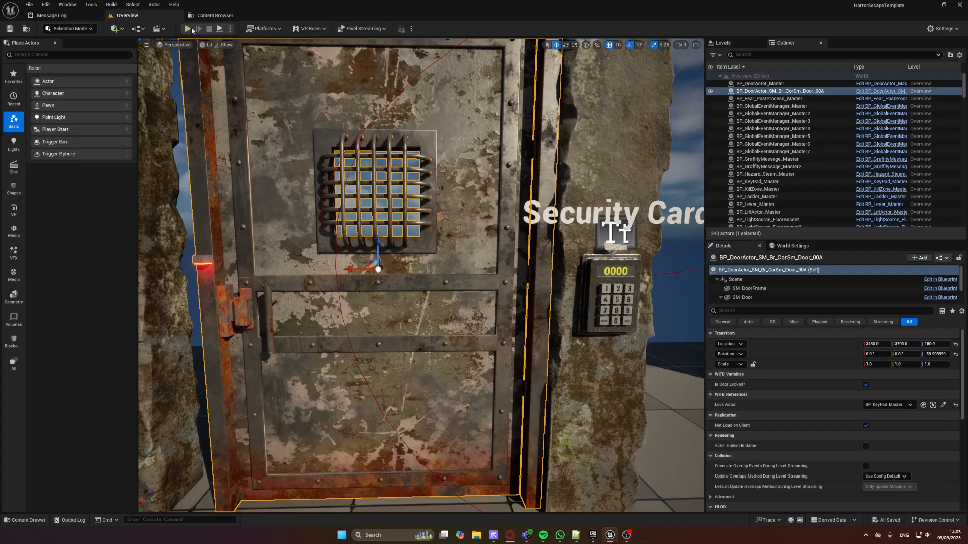
Run a brief play test in front of the keypad, stop it and view the whole door display from a distance
{"action": "left_click", "coordinate": [190, 29]}
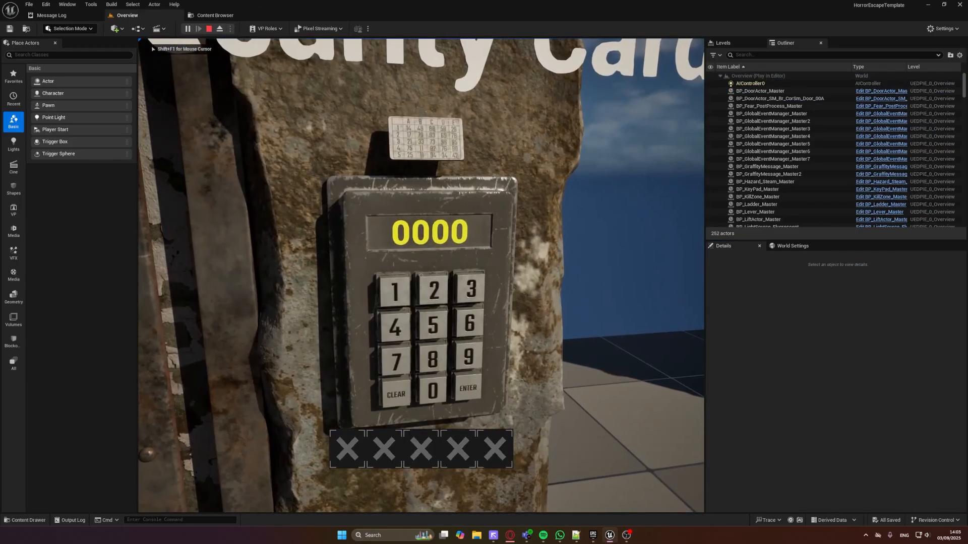
{"action": "key", "text": "Escape"}
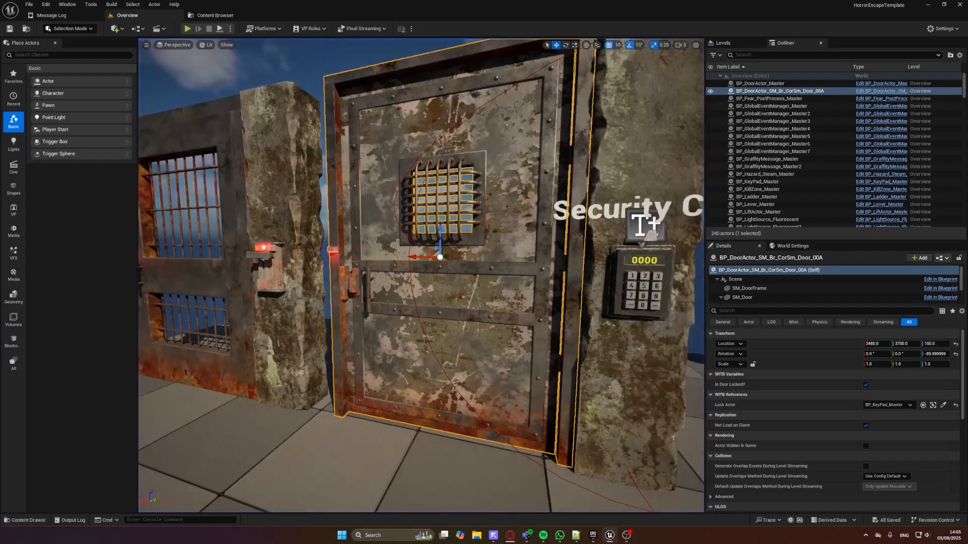
{"action": "key", "text": "s"}
{"action": "mouse_move", "coordinate": [425, 271]}
{"action": "right_mouse_down"}
{"action": "mouse_move", "coordinate": [453, 257]}
{"action": "mouse_move", "coordinate": [479, 271]}
{"action": "mouse_move", "coordinate": [424, 270]}
{"action": "right_mouse_up"}
{"action": "key", "text": "w"}
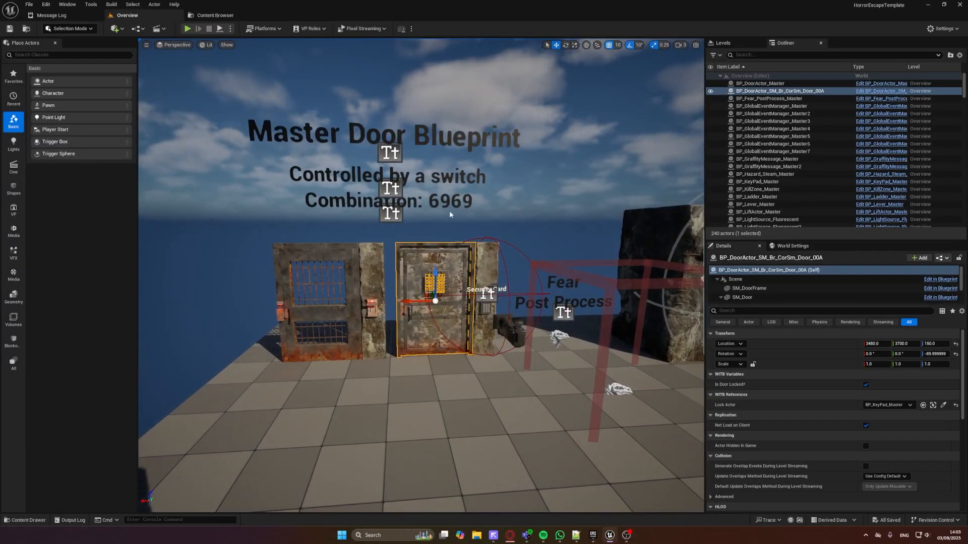
Play-test the Fear Post Process trigger by walking in and out of its red frame, and end the test
{"action": "middle_click_drag", "start_coordinate": [488, 218], "coordinate": [509, 247]}
{"action": "scroll", "coordinate": [488, 218], "scroll_direction": "up", "scroll_amount": 2}
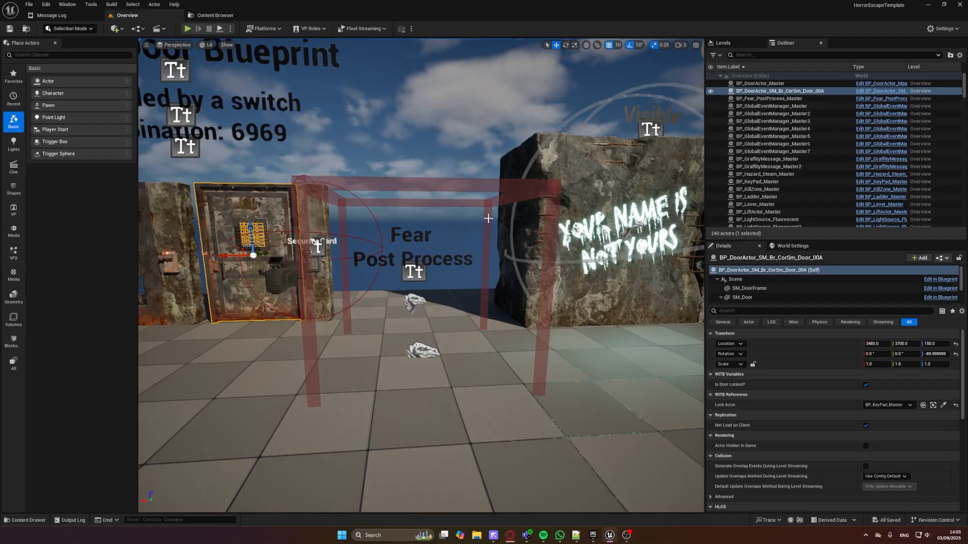
{"action": "scroll", "coordinate": [413, 234], "scroll_direction": "up", "scroll_amount": 2}
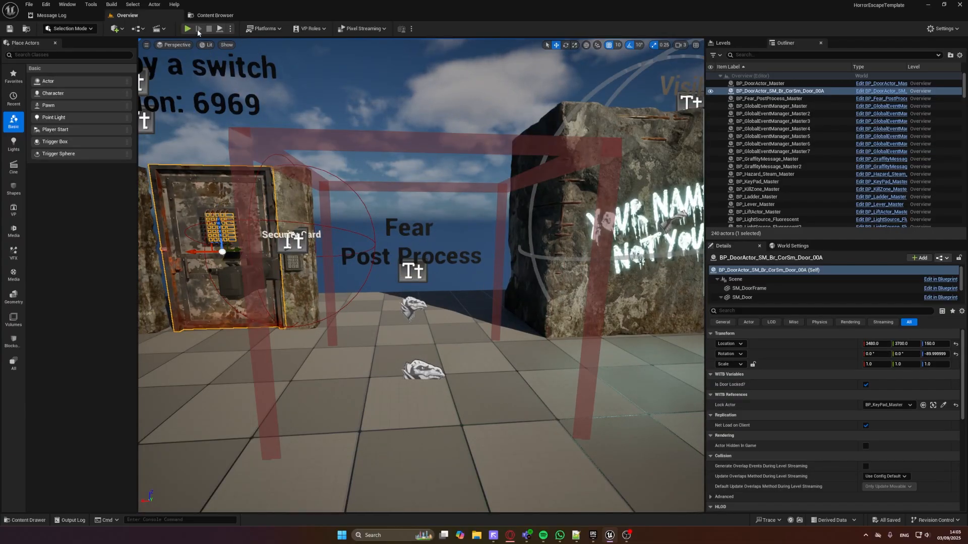
{"action": "left_click", "coordinate": [187, 29]}
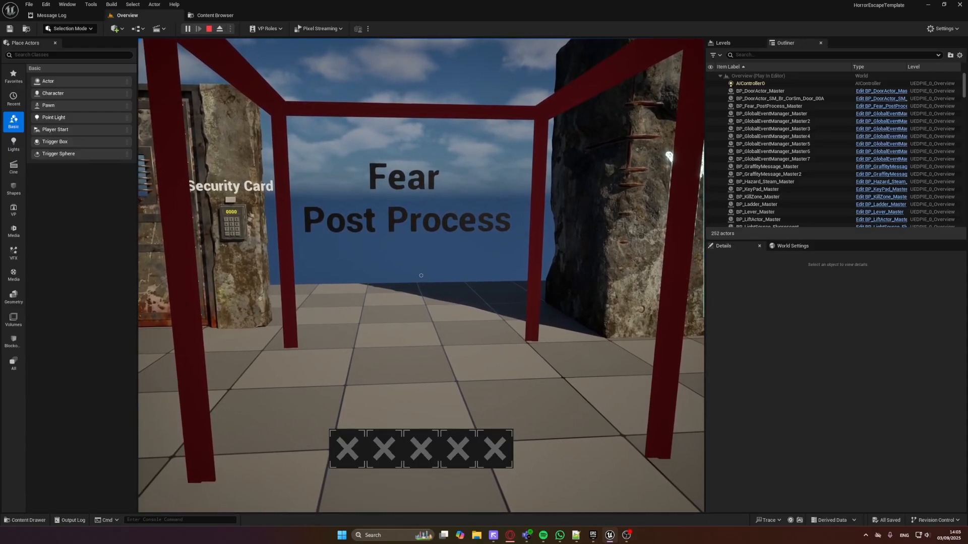
{"action": "key", "text": "w"}
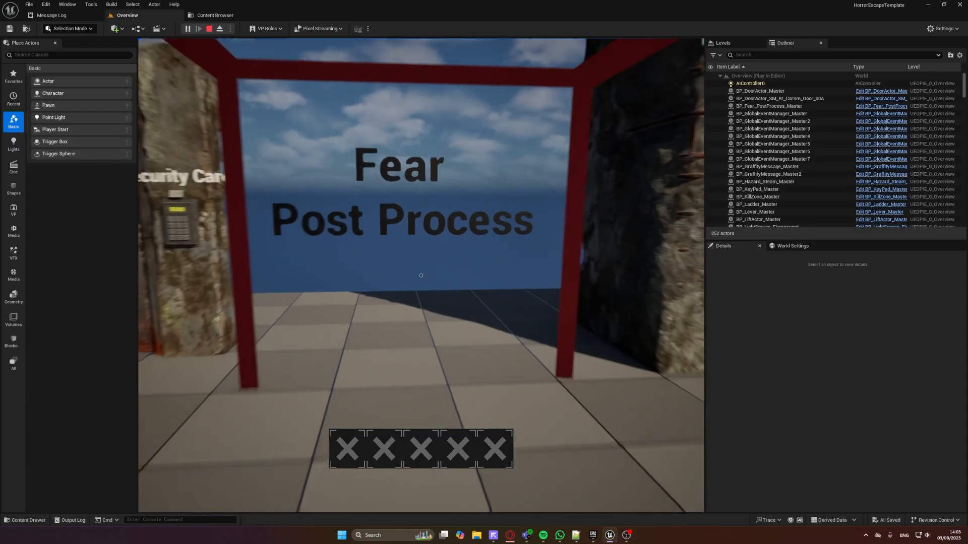
{"action": "key", "text": "s"}
{"action": "key", "text": "w"}
{"action": "key", "text": "s"}
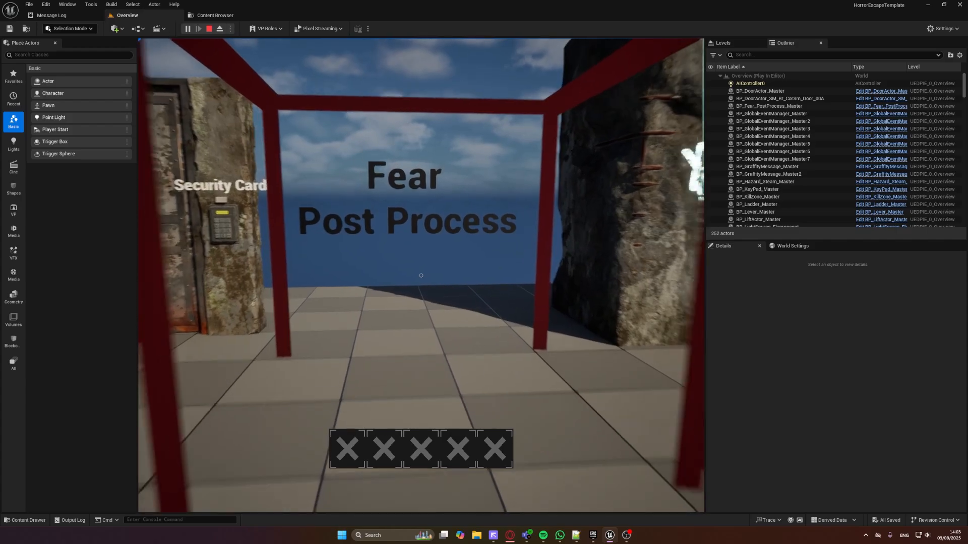
{"action": "key", "text": "w"}
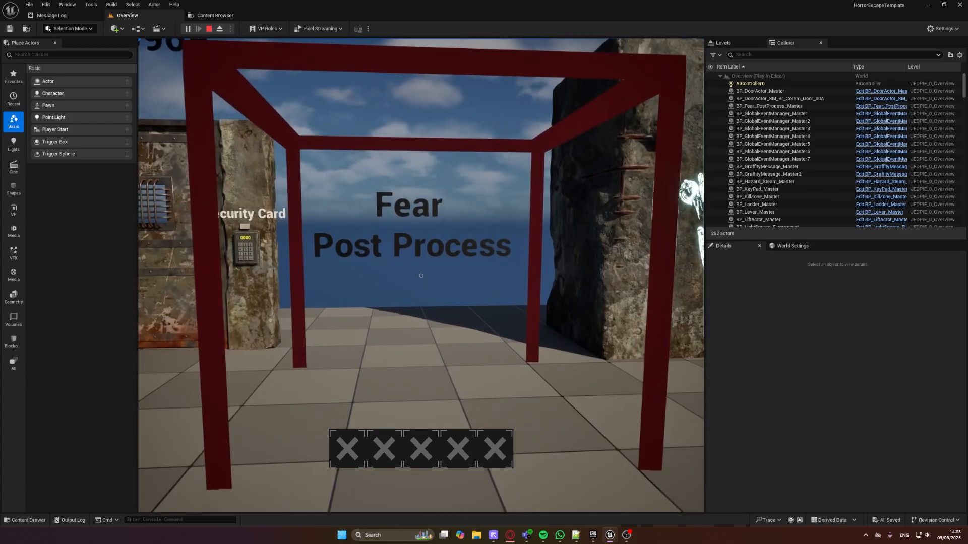
{"action": "key", "text": "w"}
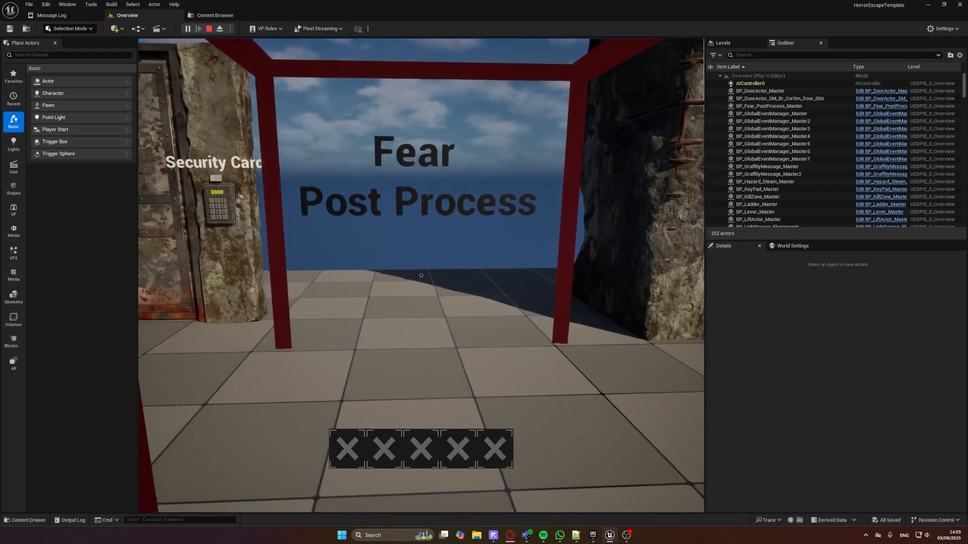
{"action": "key", "text": "w"}
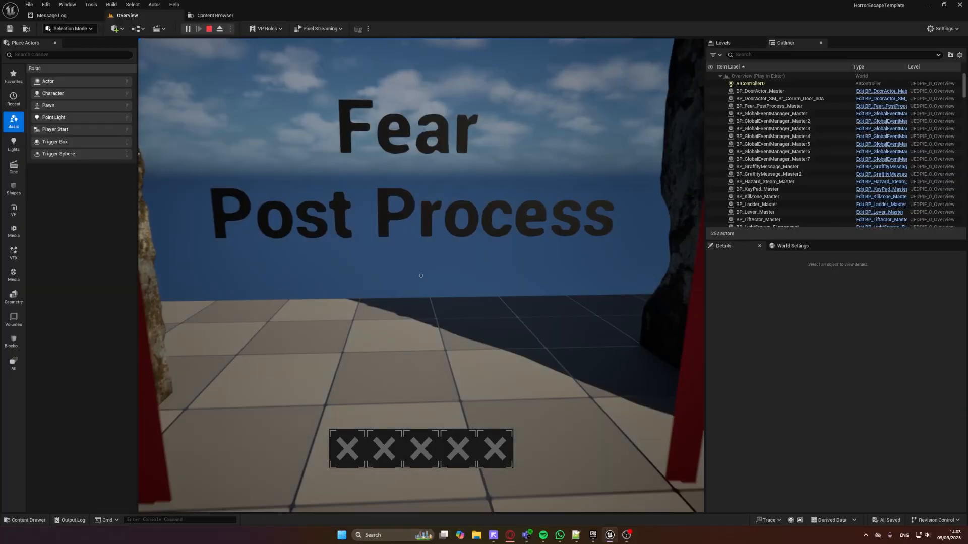
{"action": "key", "text": "s"}
{"action": "key", "text": "Escape"}
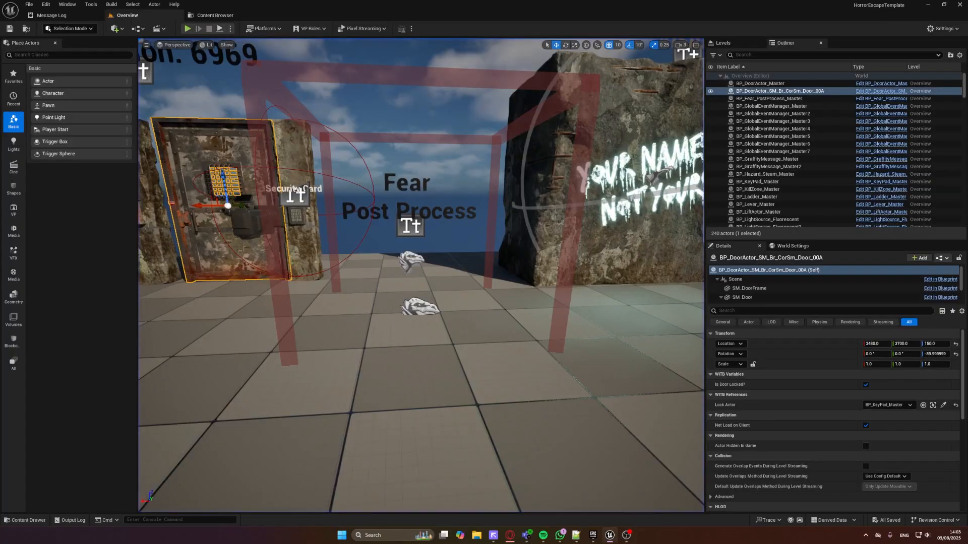
Select the Fear Post Process trigger box, expand Index 0 of its Event Array and review the available EventType options
{"action": "right_click_drag", "start_coordinate": [448, 128], "coordinate": [475, 93]}
{"action": "left_click", "coordinate": [448, 128]}
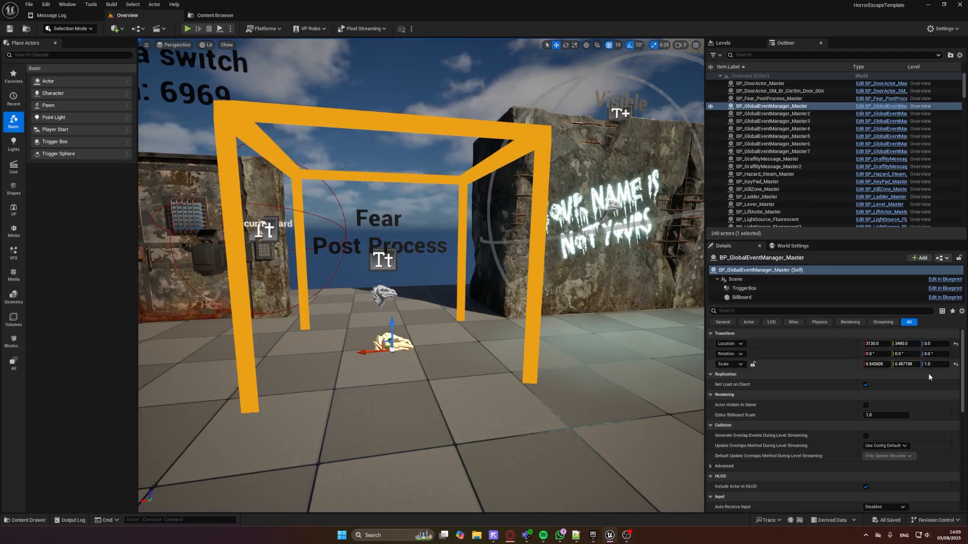
{"action": "scroll", "coordinate": [953, 393], "scroll_direction": "down", "scroll_amount": 5}
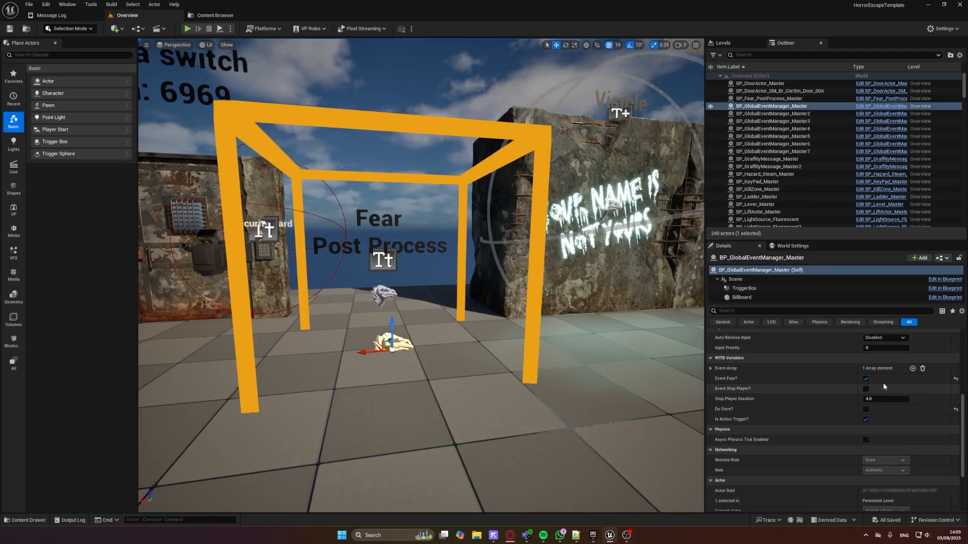
{"action": "left_click", "coordinate": [711, 368]}
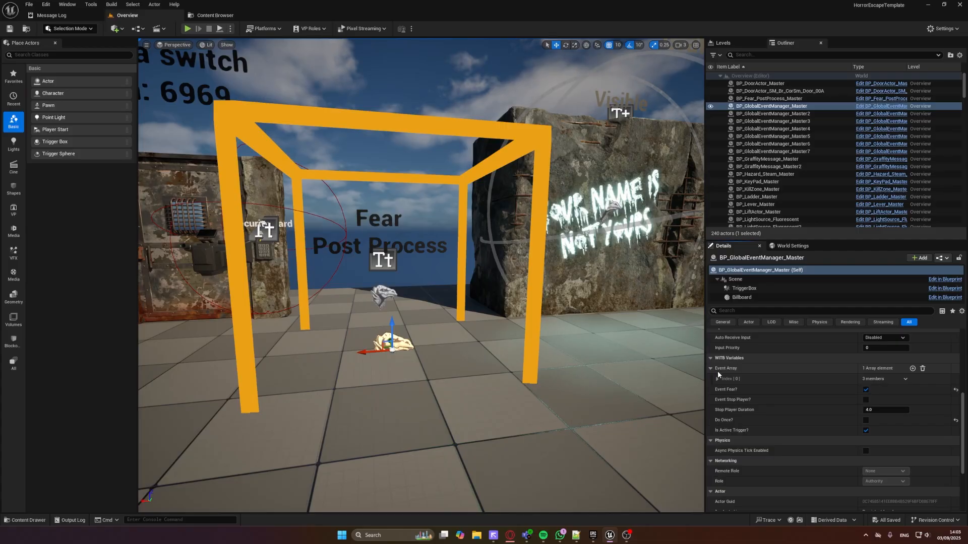
{"action": "left_click", "coordinate": [716, 377]}
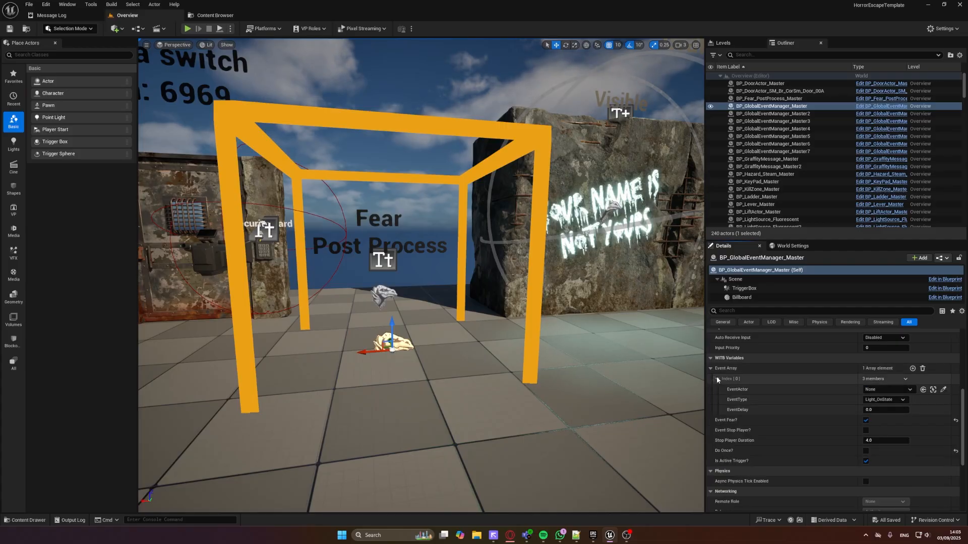
{"action": "left_click", "coordinate": [879, 401]}
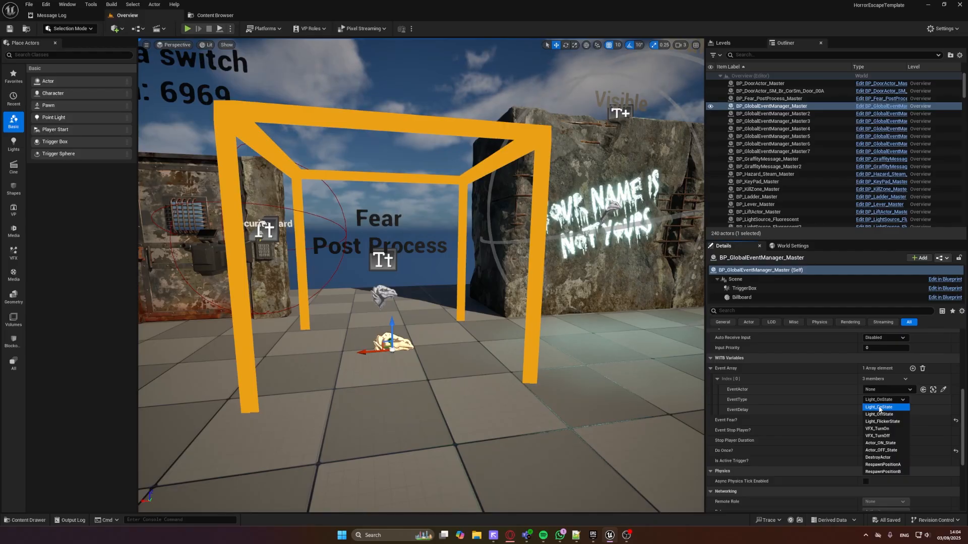
{"action": "right_click_drag", "start_coordinate": [488, 352], "coordinate": [400, 301]}
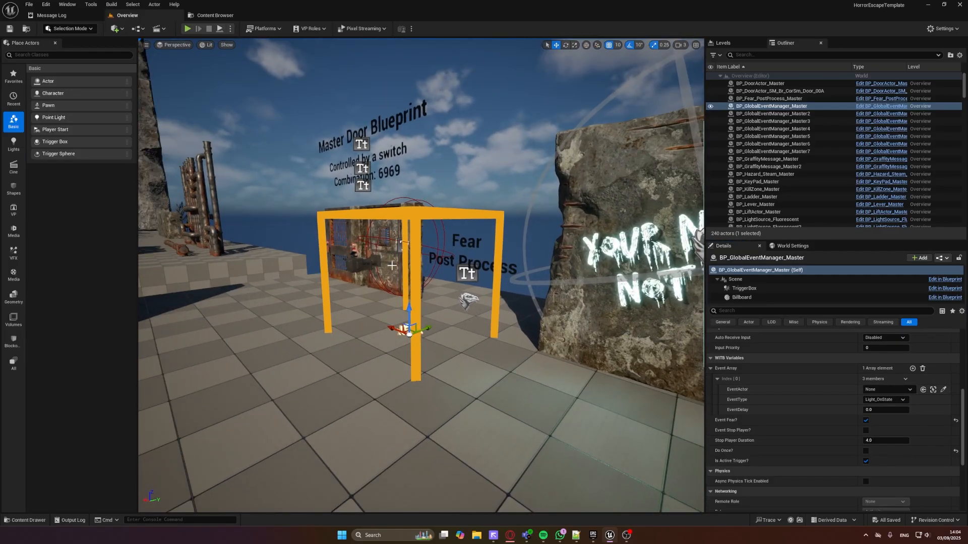
Start a play test at the graffiti wall and walk on through the displays to the Killzone
{"action": "left_click", "coordinate": [190, 29]}
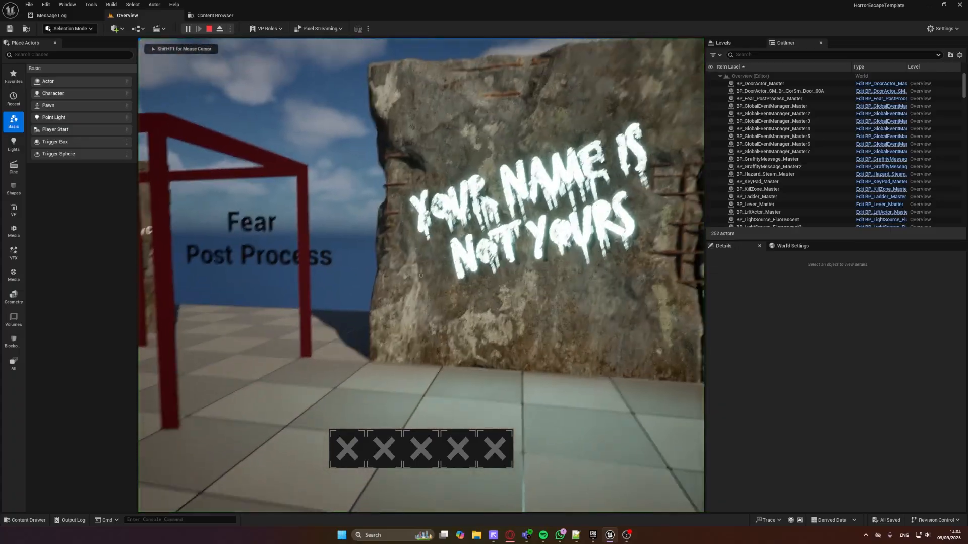
{"action": "key", "text": "w"}
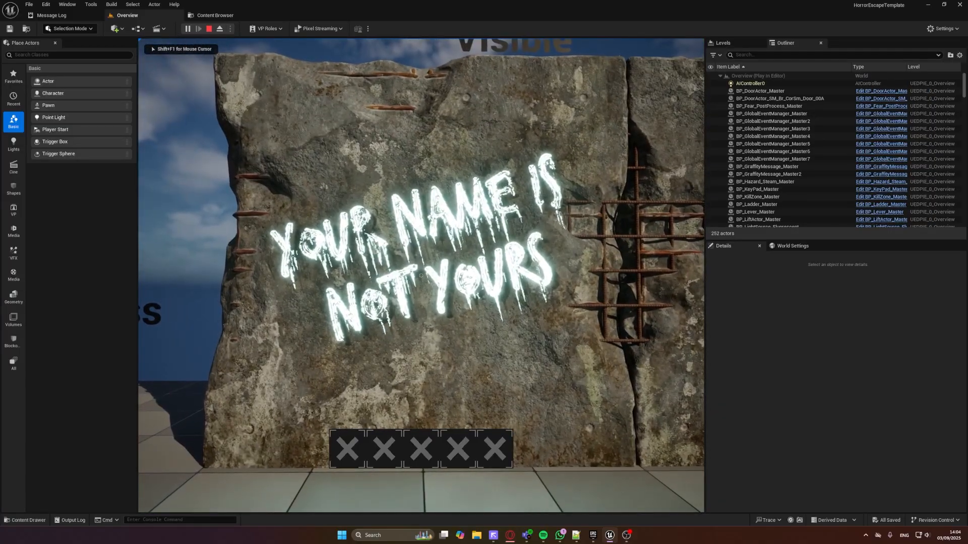
{"action": "key", "text": "w"}
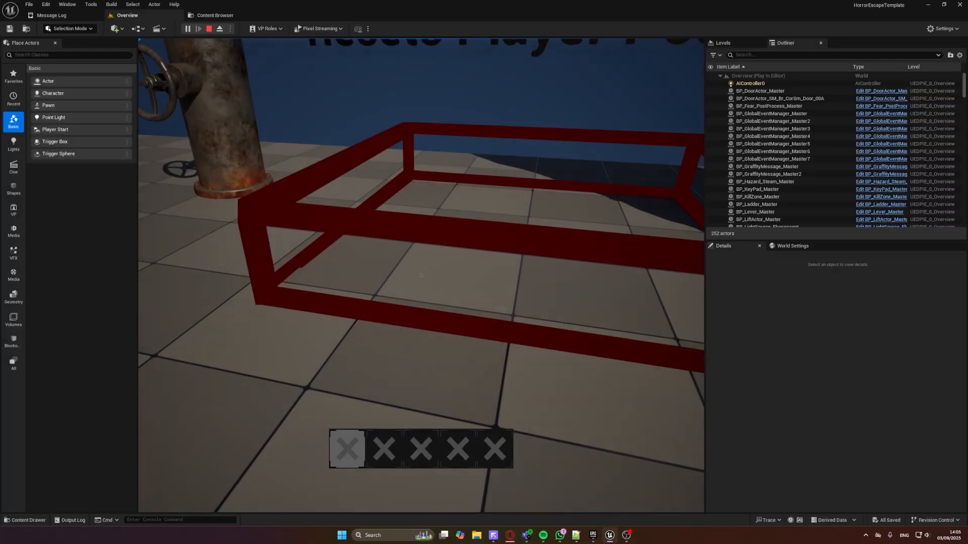
Back away from the Killzone, end the play test and select BP_Player_ResetPoint on the floor in front of it
{"action": "key", "text": "s"}
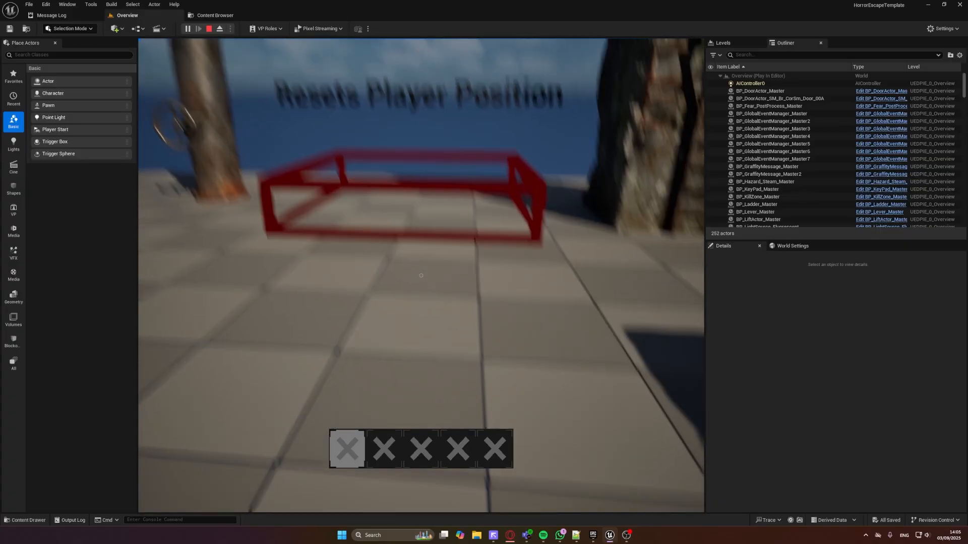
{"action": "key", "text": "Escape"}
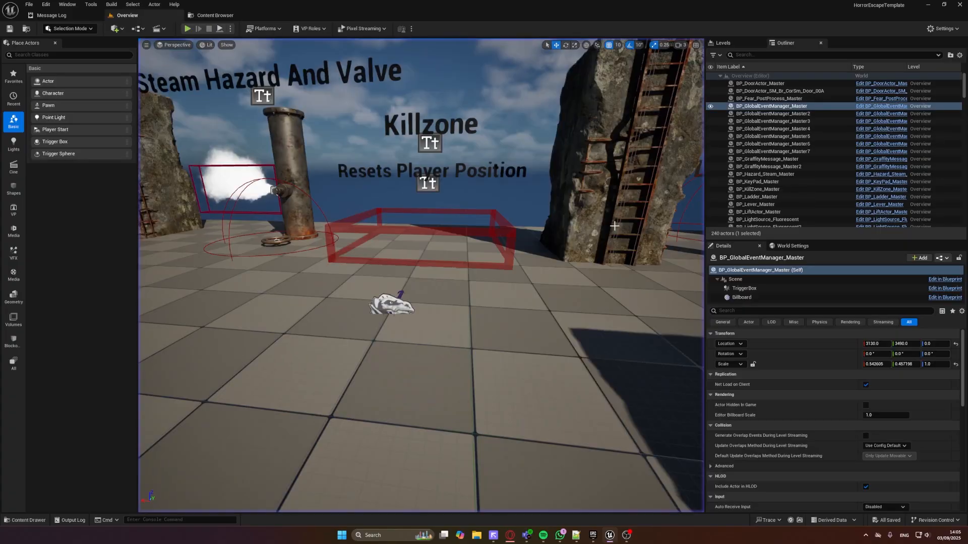
{"action": "left_click", "coordinate": [392, 305]}
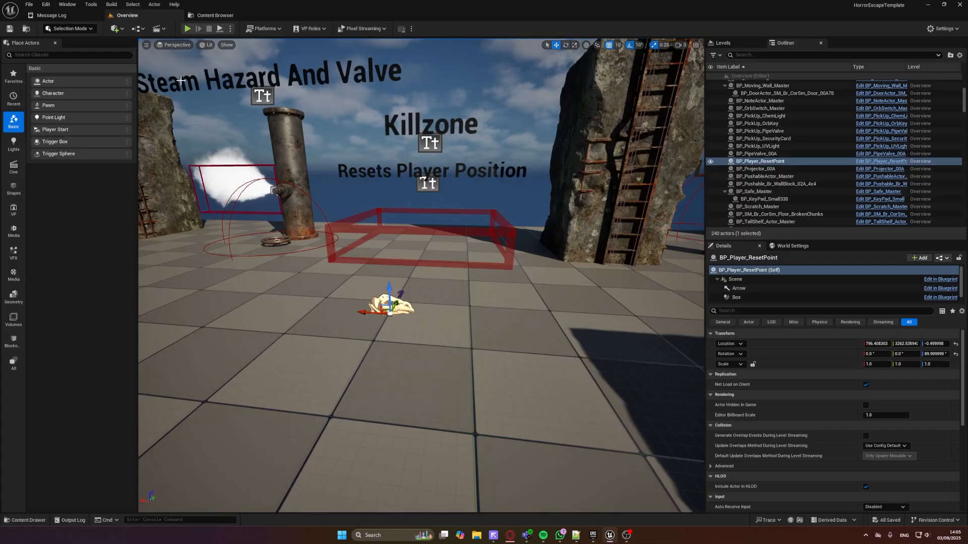
Start a play test at the Killzone, climb the ladder to the top of the wall and descend it again
{"action": "left_click", "coordinate": [187, 29]}
{"action": "key", "text": "s"}
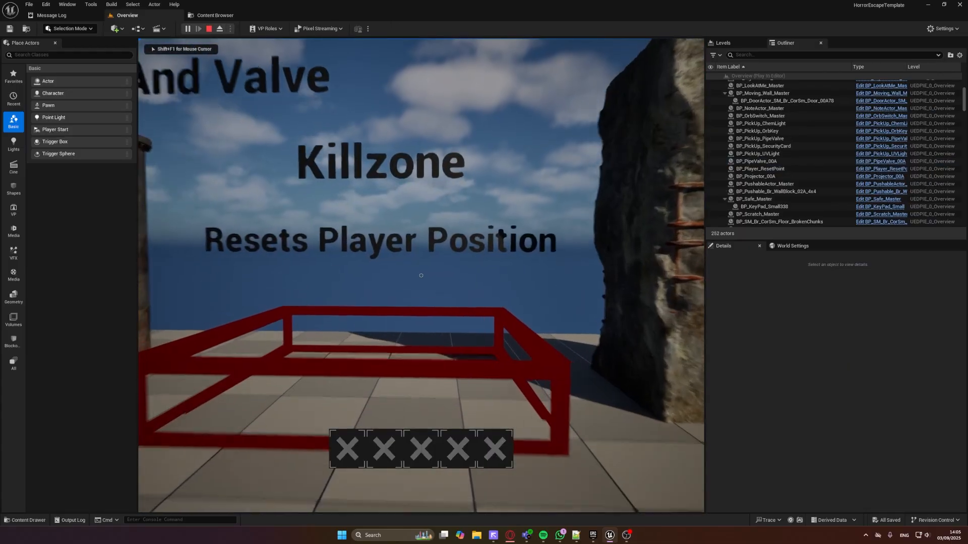
{"action": "key", "text": "w"}
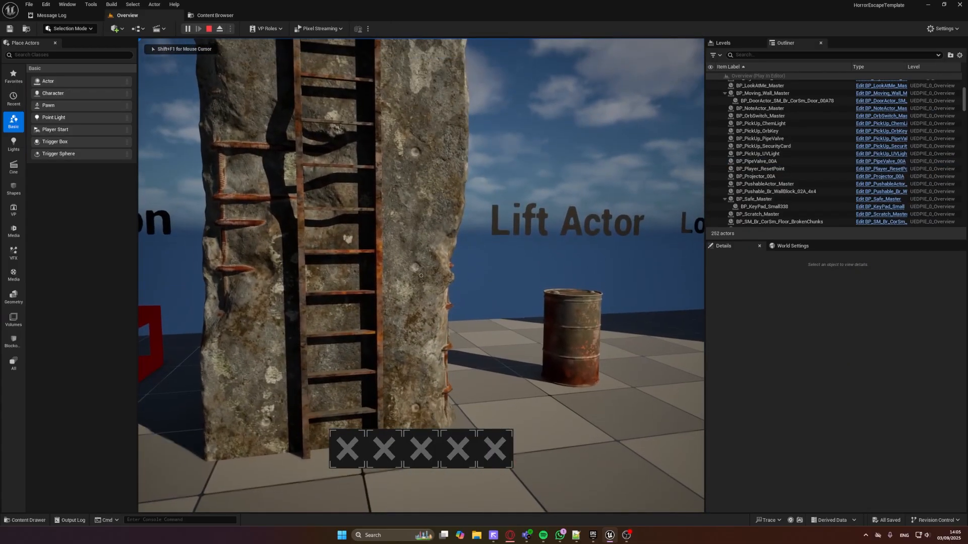
{"action": "key", "text": "w"}
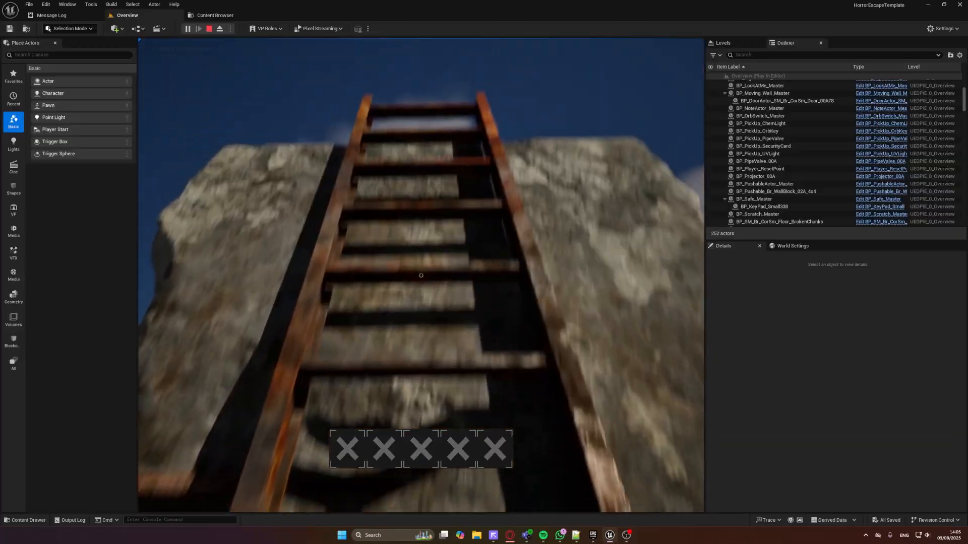
{"action": "key", "text": "w"}
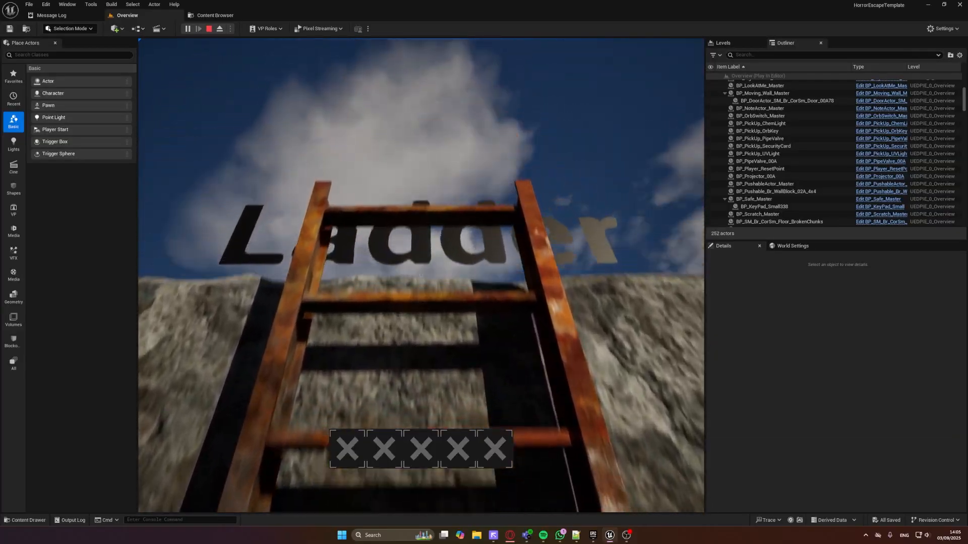
{"action": "key", "text": "w"}
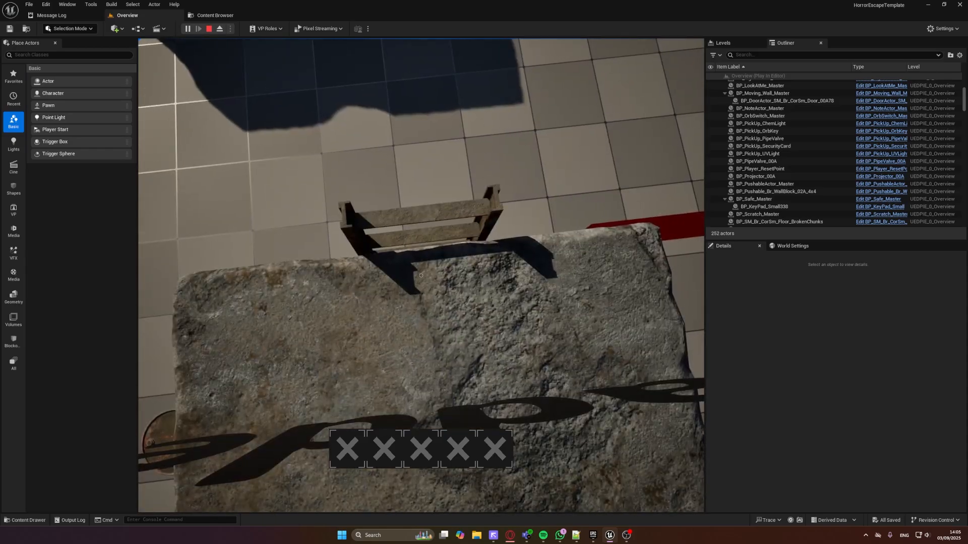
{"action": "key", "text": "e"}
{"action": "key", "text": "s"}
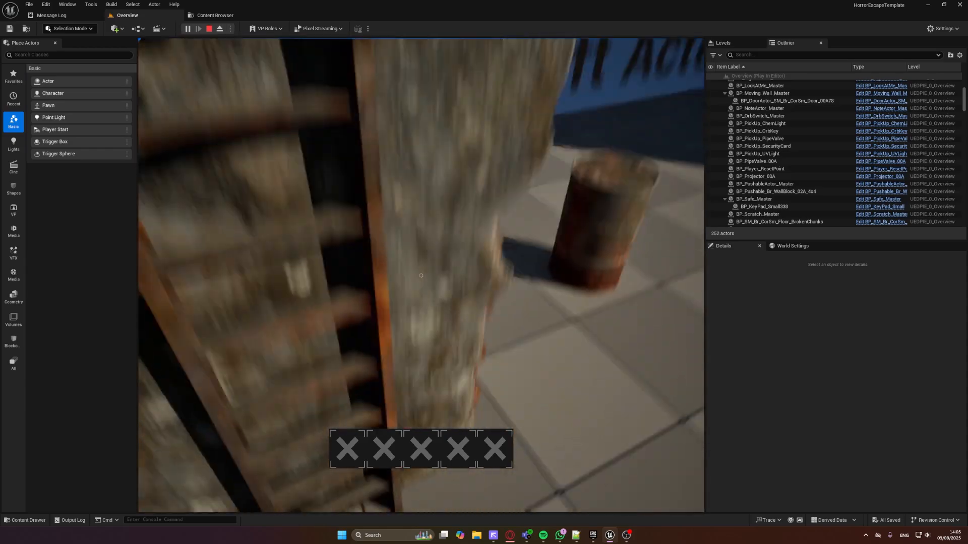
Walk up to the rusty barrel at the Lift Actor display, pick it up and put it down
{"action": "key", "text": "w"}
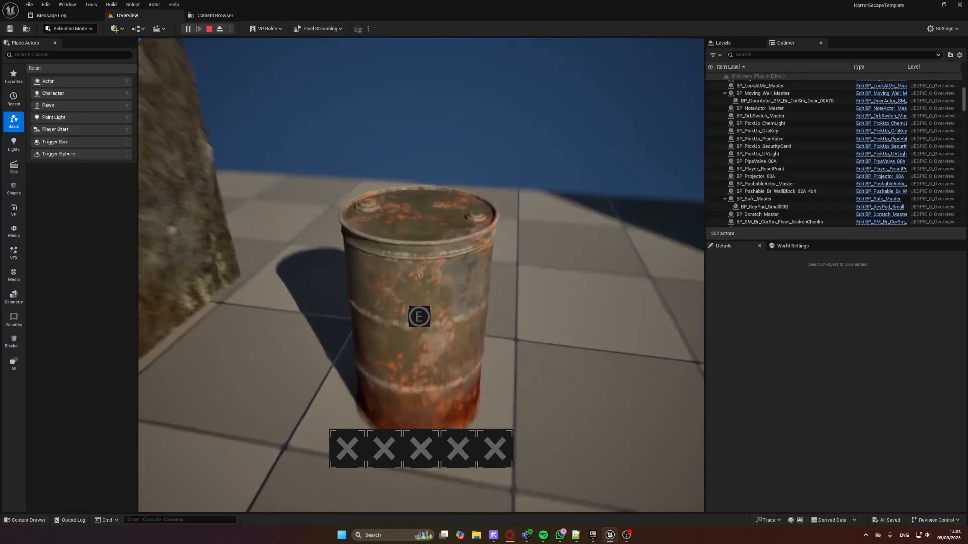
{"action": "key", "text": "e"}
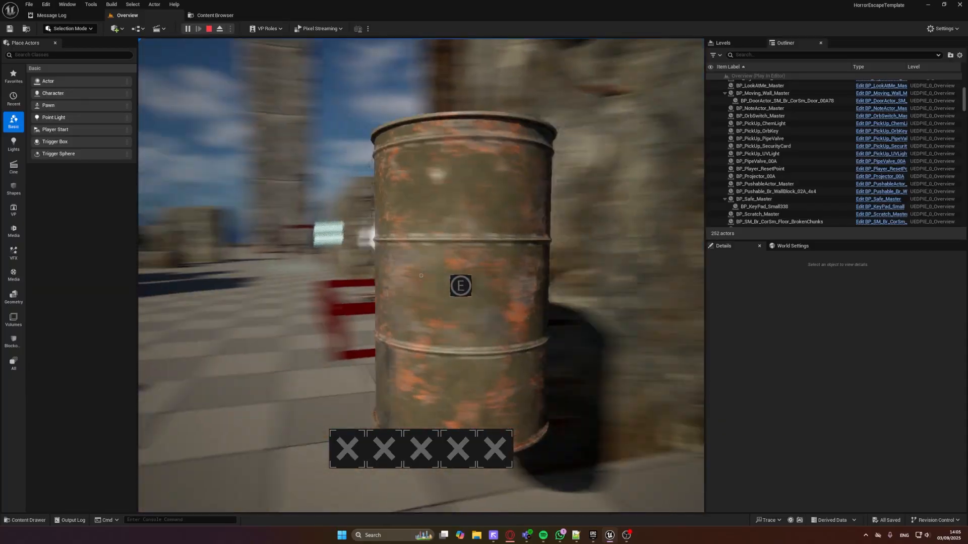
{"action": "key", "text": "e"}
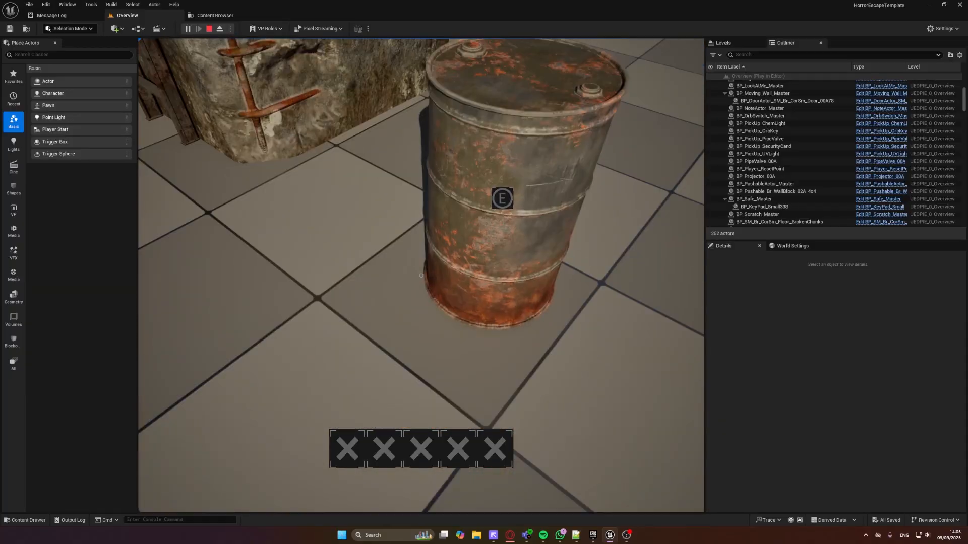
Walk into the Look At Me trigger area, face its sign and end the play test
{"action": "key", "text": "w"}
{"action": "key", "text": "d"}
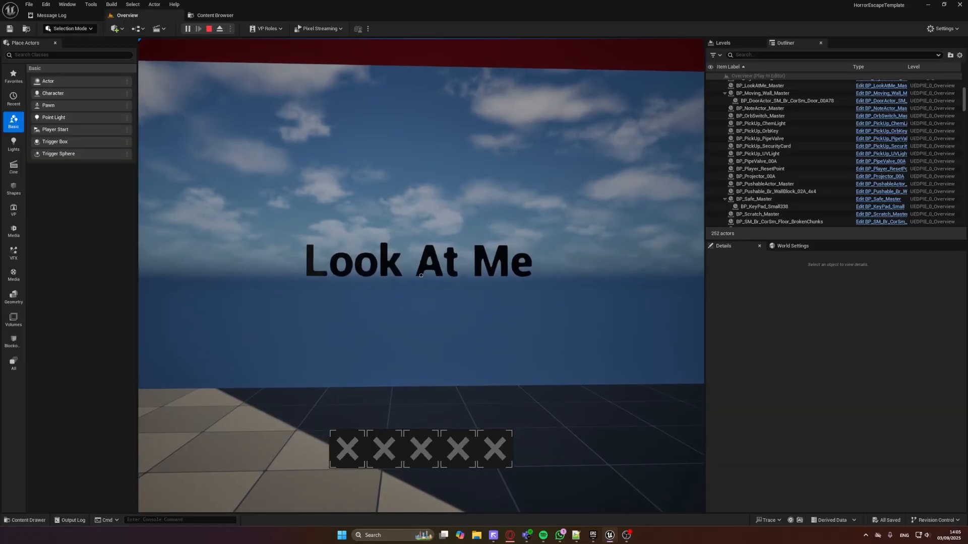
{"action": "key", "text": "Escape"}
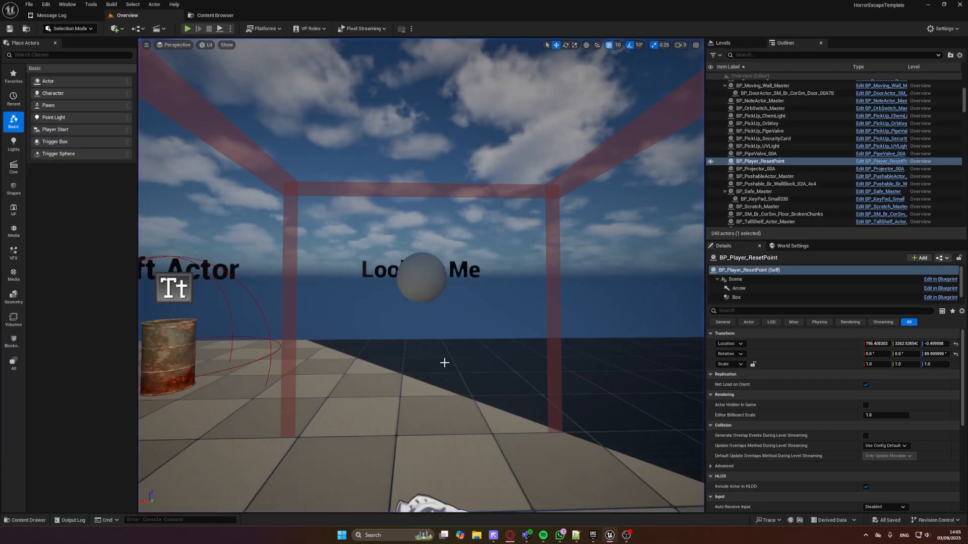
Select the Look At Me target sphere, toggle game view around it, and select the display's trigger box, BP_GlobalEventManager_Master2
{"action": "left_click", "coordinate": [410, 272]}
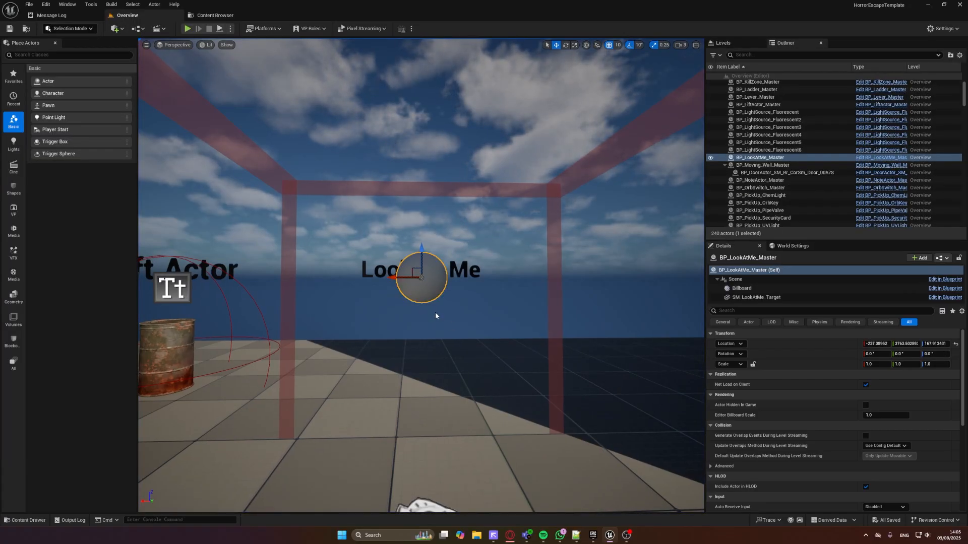
{"action": "key", "text": "g"}
{"action": "key", "text": "g"}
{"action": "key", "text": "g"}
{"action": "key", "text": "g"}
{"action": "right_click_drag", "start_coordinate": [444, 308], "coordinate": [449, 353]}
{"action": "key", "text": "s"}
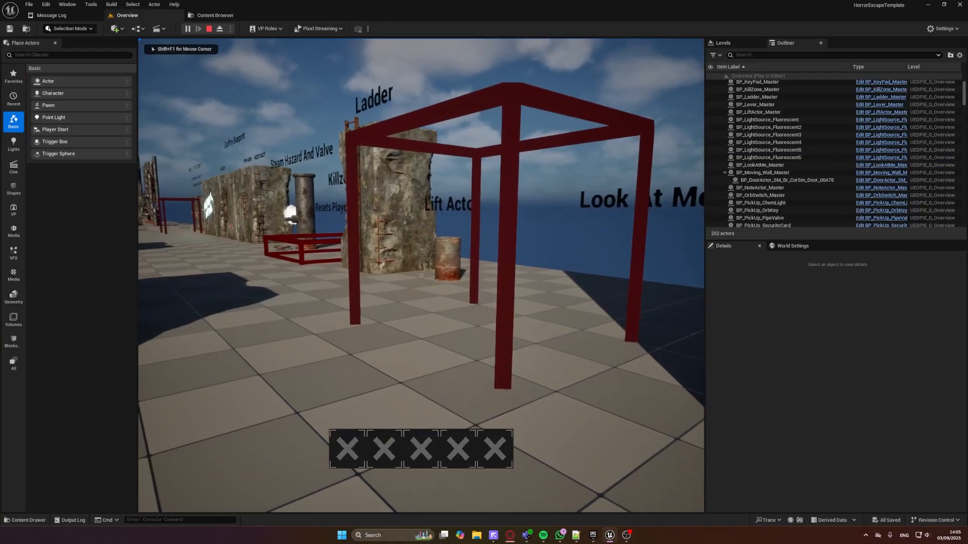
{"action": "key", "text": "Escape"}
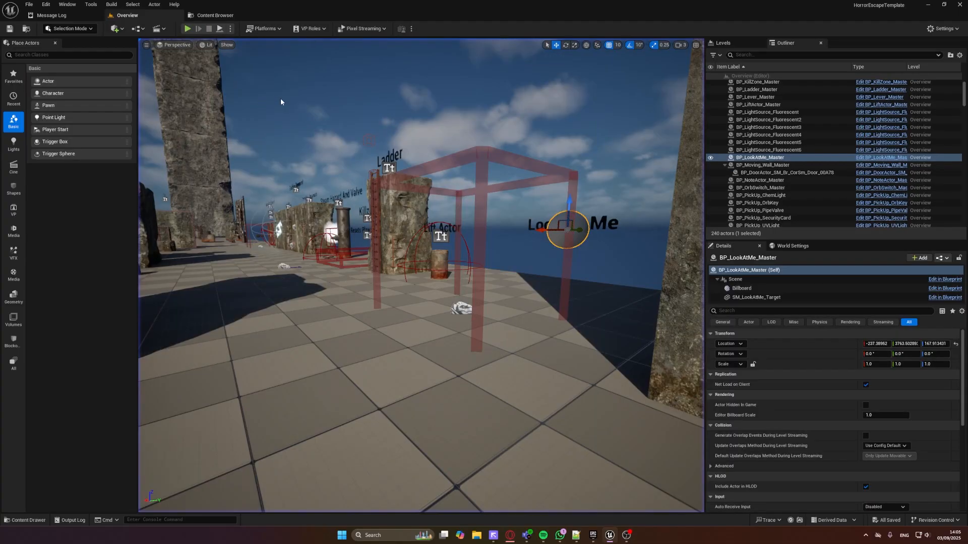
{"action": "left_click", "coordinate": [482, 155]}
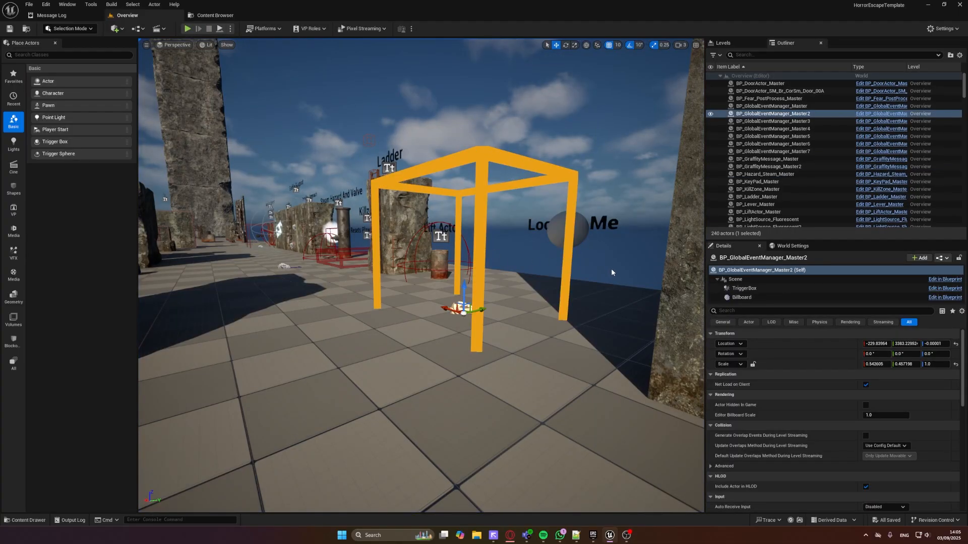
Review the selected trigger's Event Array settings, play-test the Look At Me display by walking through its trigger area, and end the test
{"action": "scroll", "coordinate": [912, 372], "scroll_direction": "down", "scroll_amount": 5}
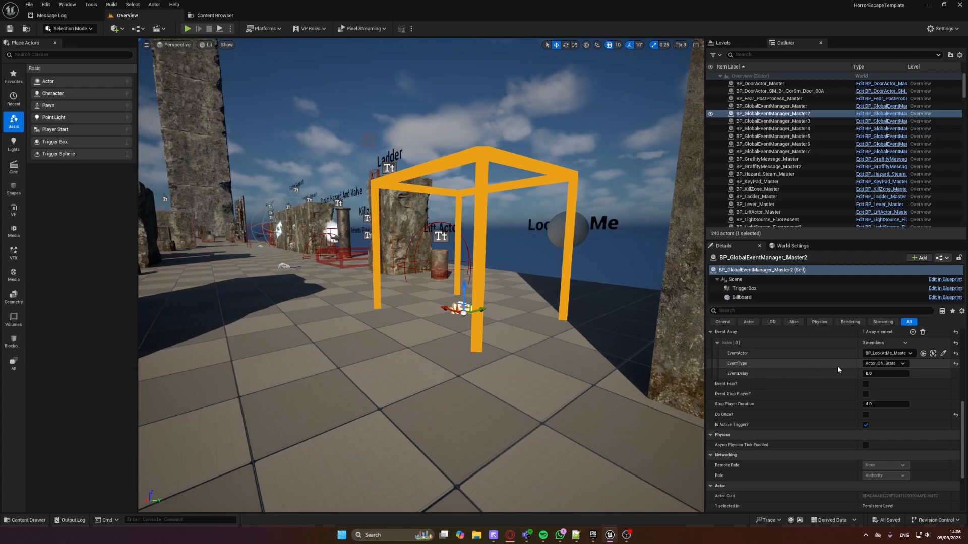
{"action": "left_click", "coordinate": [187, 29]}
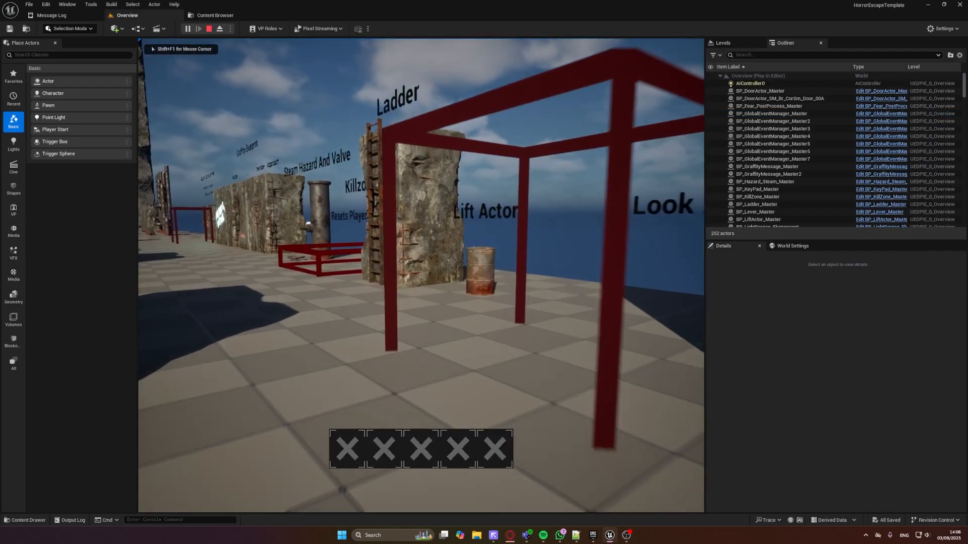
{"action": "key", "text": "w"}
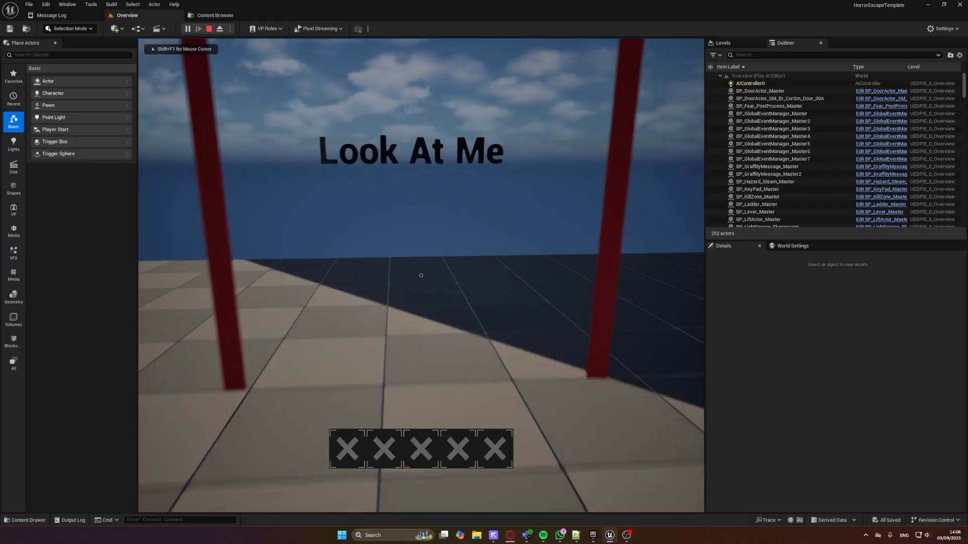
{"action": "key", "text": "w"}
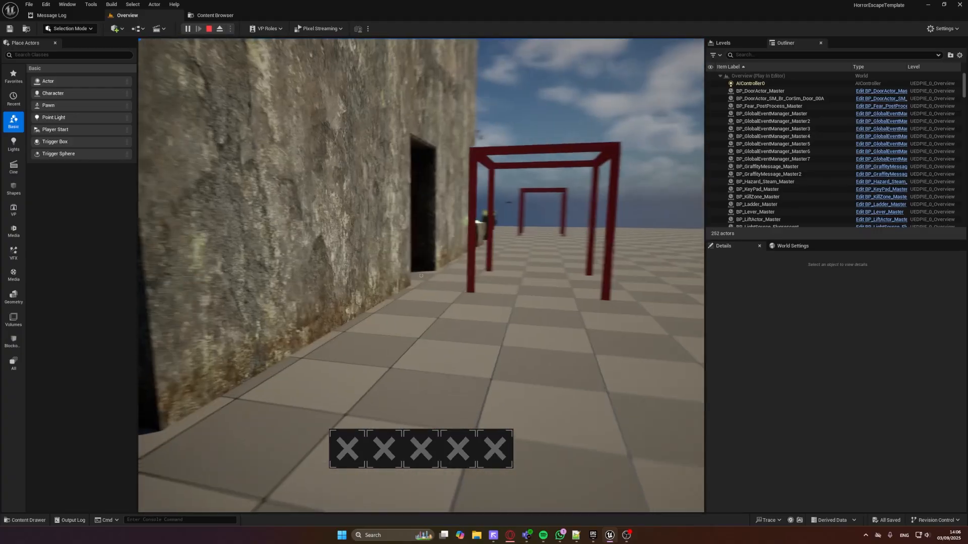
{"action": "key", "text": "Escape"}
Run a play test at the Moving Wall display, walking through its trigger frame toward the door, and end the test
{"action": "key", "text": "d"}
{"action": "right_click_drag", "start_coordinate": [488, 261], "coordinate": [421, 261]}
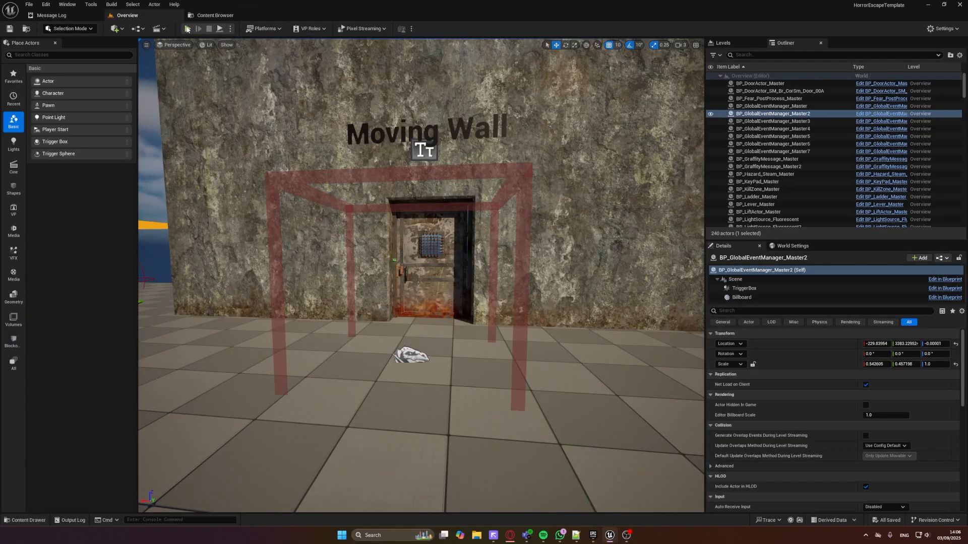
{"action": "left_click", "coordinate": [186, 29]}
{"action": "key", "text": "w"}
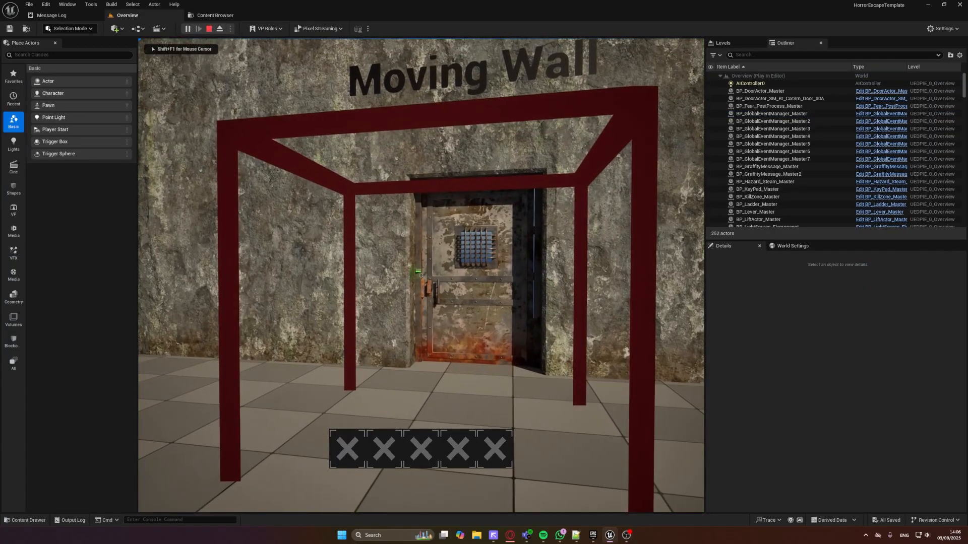
{"action": "key", "text": "w"}
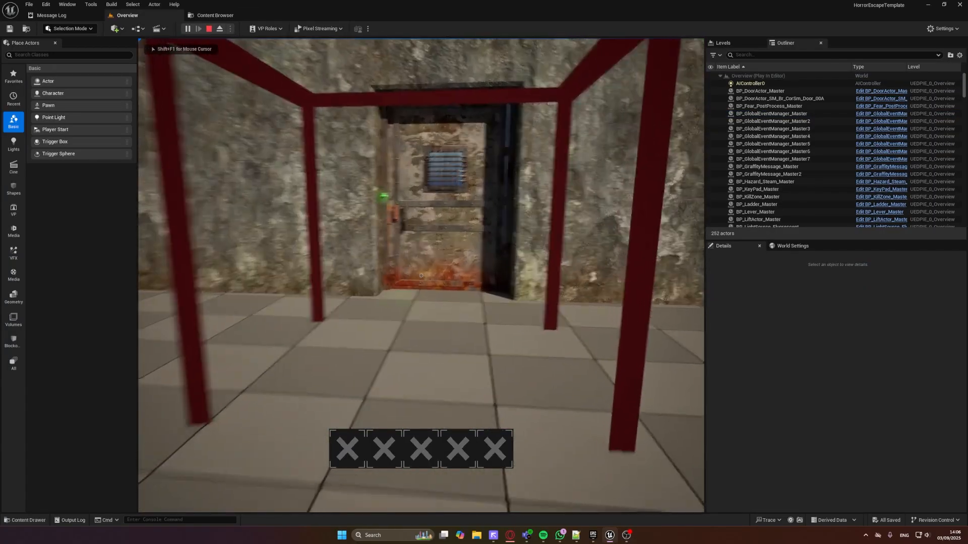
{"action": "key", "text": "w"}
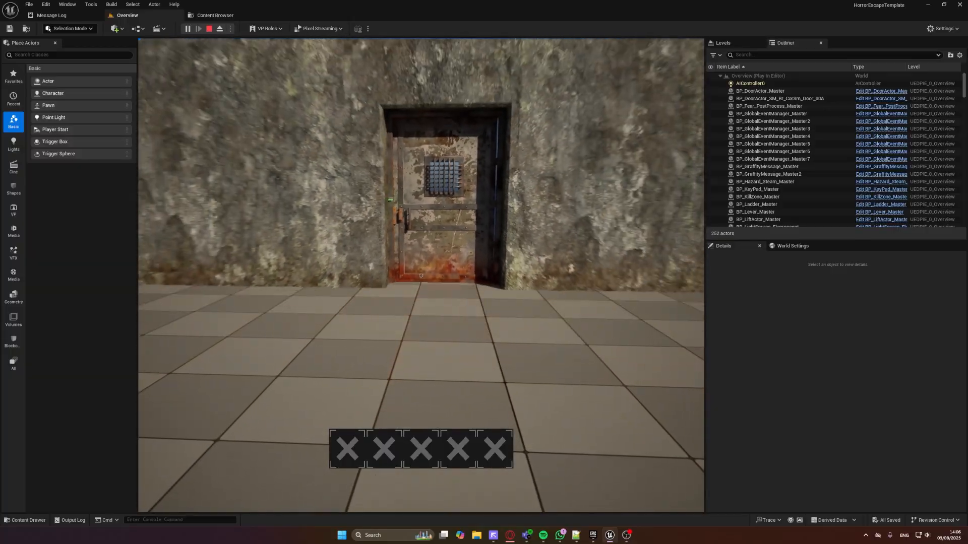
{"action": "key", "text": "Escape"}
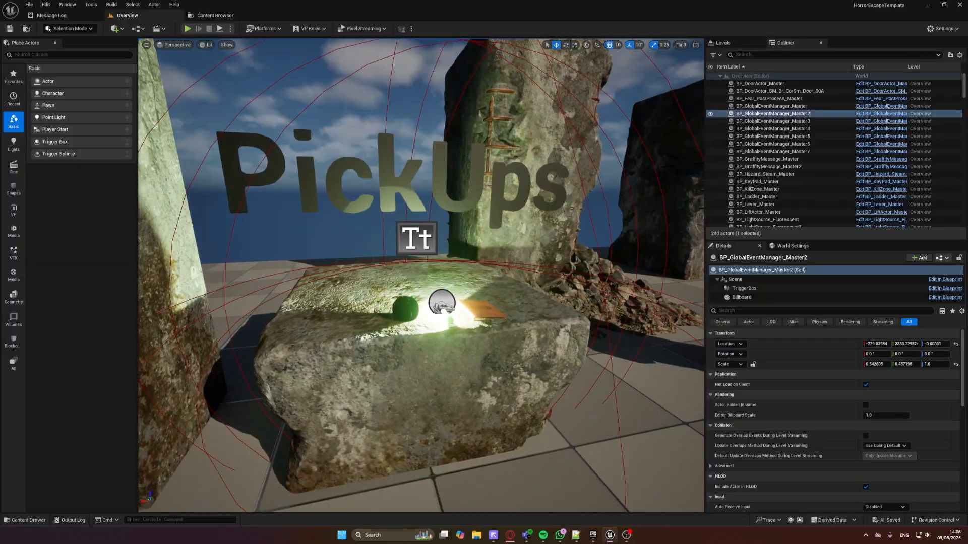
Start a play test at the PickUps display and walk over to inspect the Warp Switch with its Insert Orb sign
{"action": "left_click", "coordinate": [187, 29]}
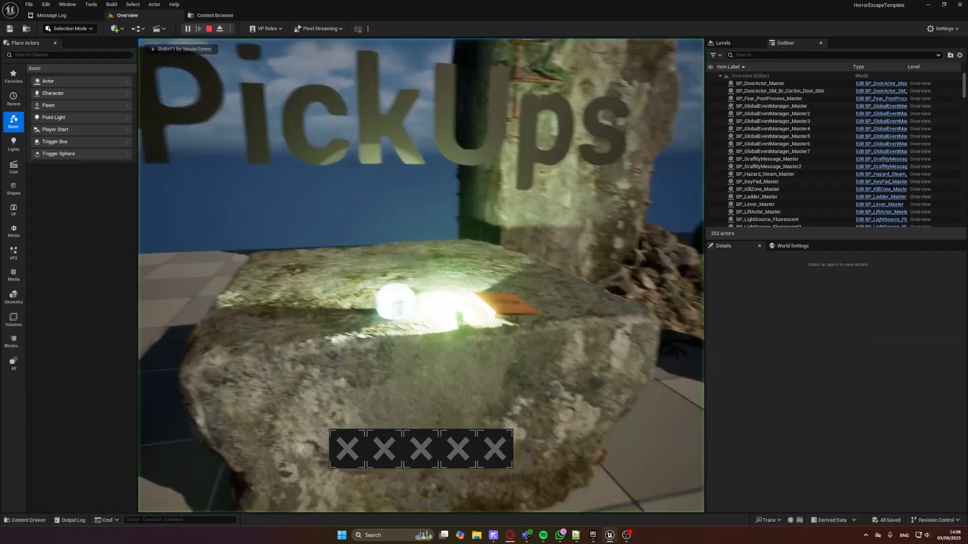
{"action": "key", "text": "w"}
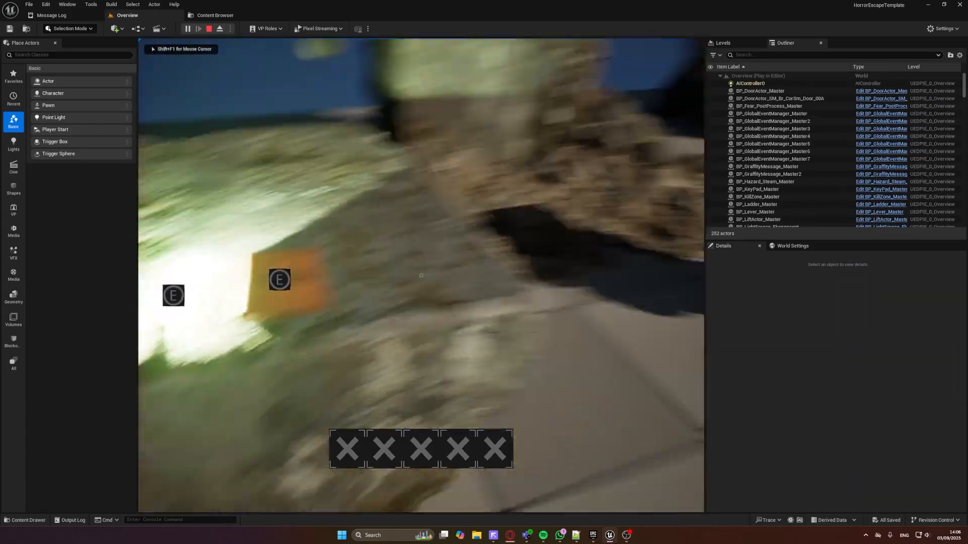
{"action": "key", "text": "s"}
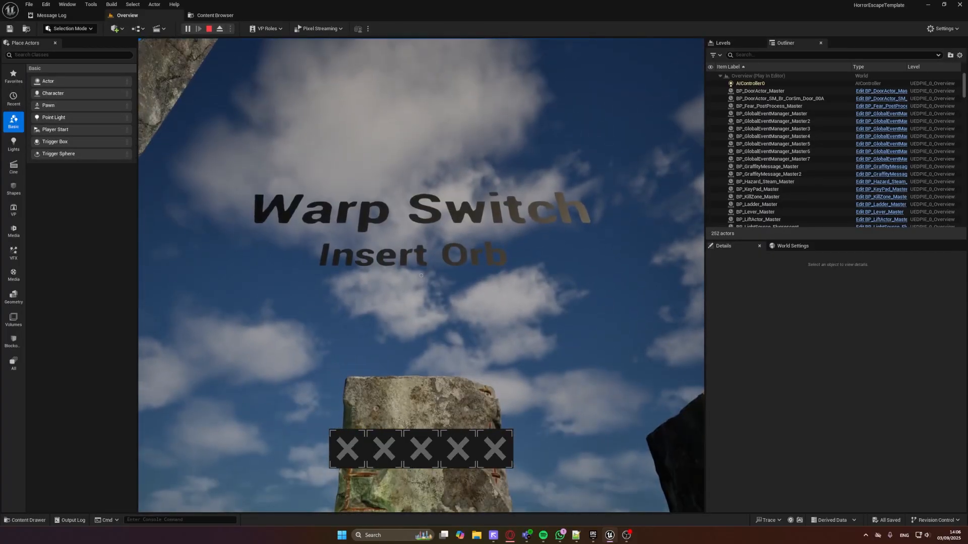
{"action": "key", "text": "w"}
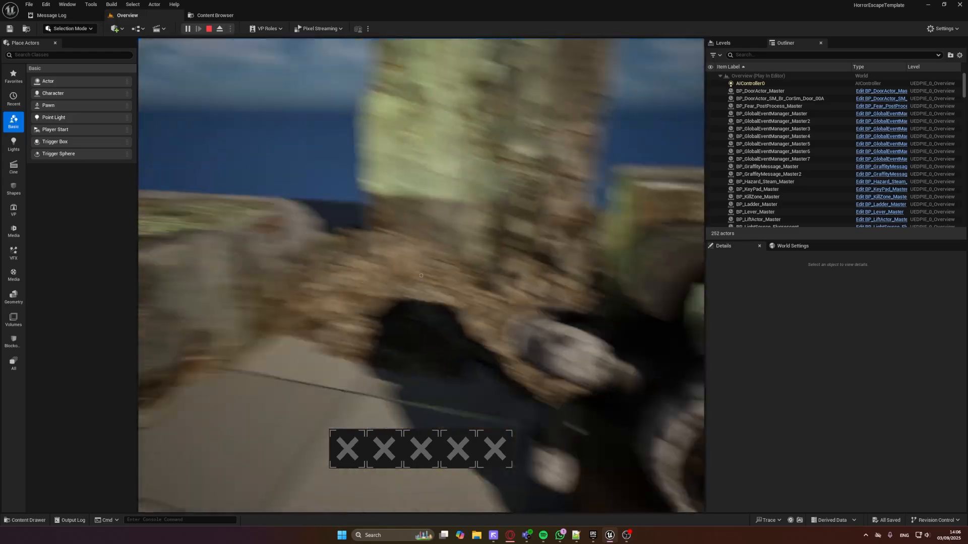
{"action": "key", "text": "w"}
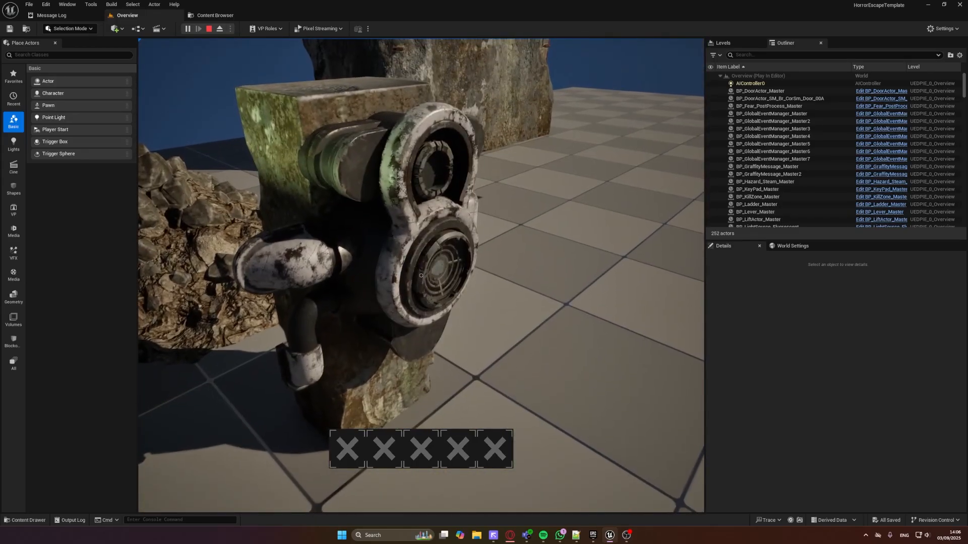
{"action": "key", "text": "w"}
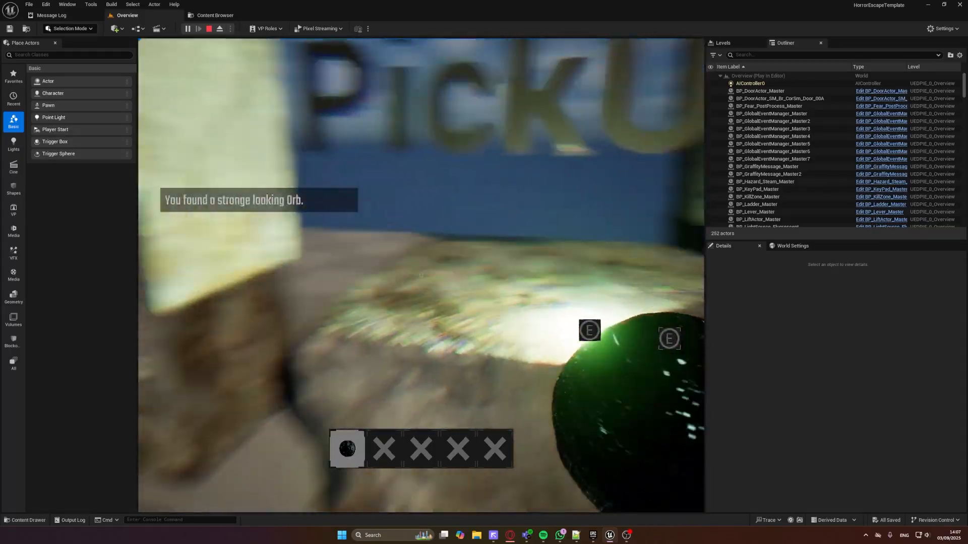
Discard the held orb at the PickUps display, pick up the glowing green stick and put it away
{"action": "key", "text": "g"}
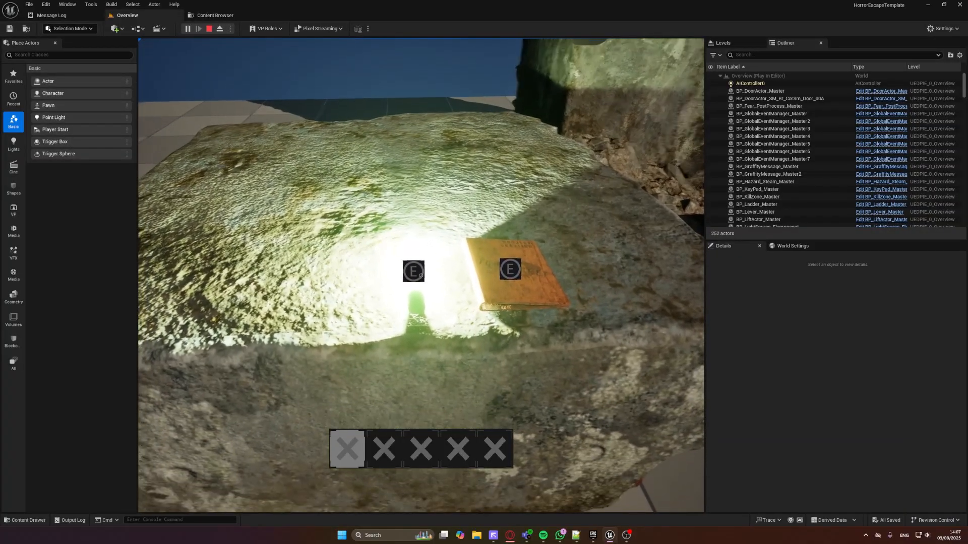
{"action": "key", "text": "e"}
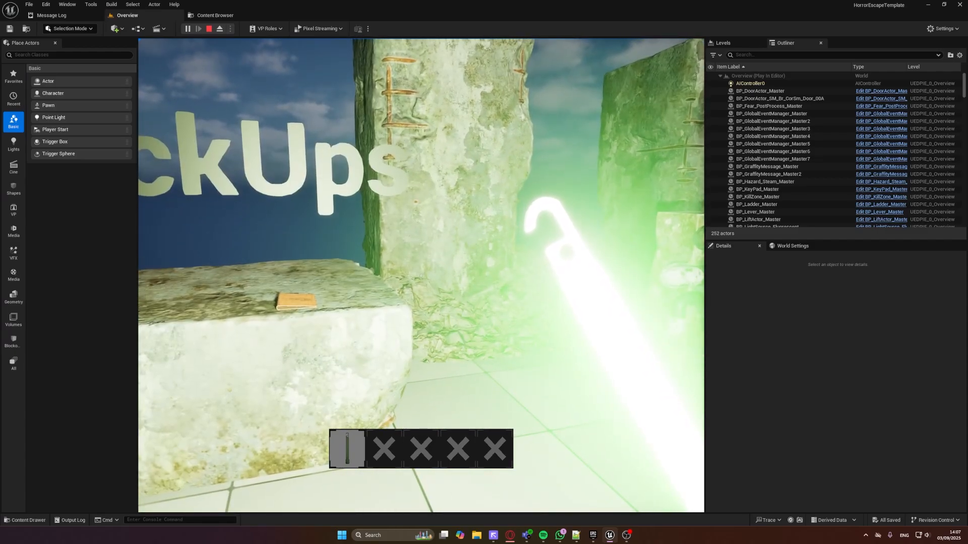
{"action": "key", "text": "1"}
Walk up to the orange book on the PickUps stone, open its Test Note to read it, and close the note
{"action": "key", "text": "w"}
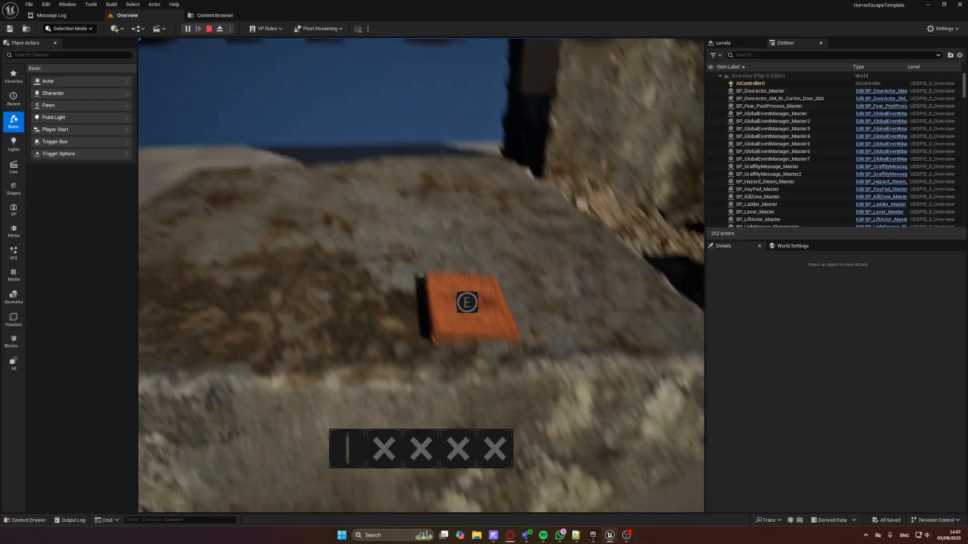
{"action": "key", "text": "e"}
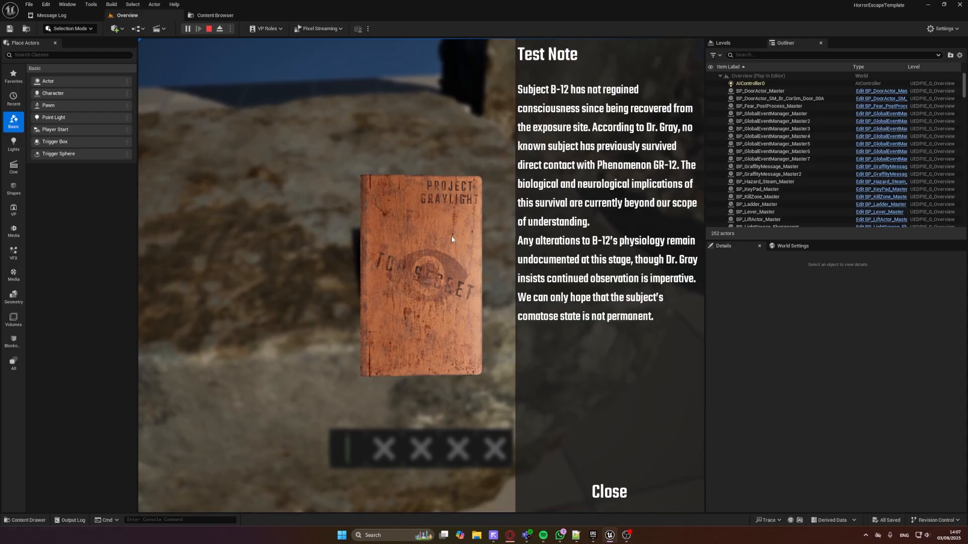
{"action": "left_click", "coordinate": [607, 491]}
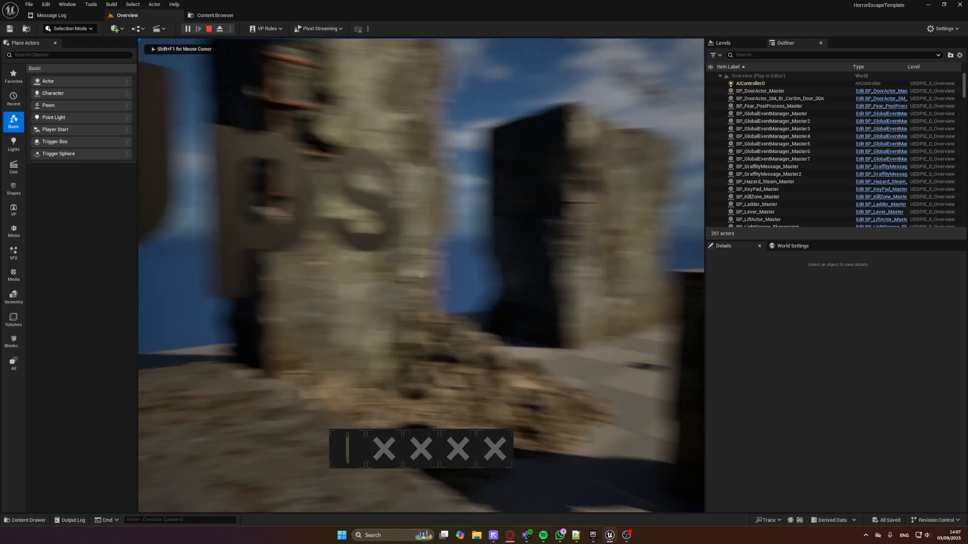
Walk through the red trigger frame to the projector display, view the projected image on the stone wall, and end the play test
{"action": "key", "text": "w"}
{"action": "key", "text": "w"}
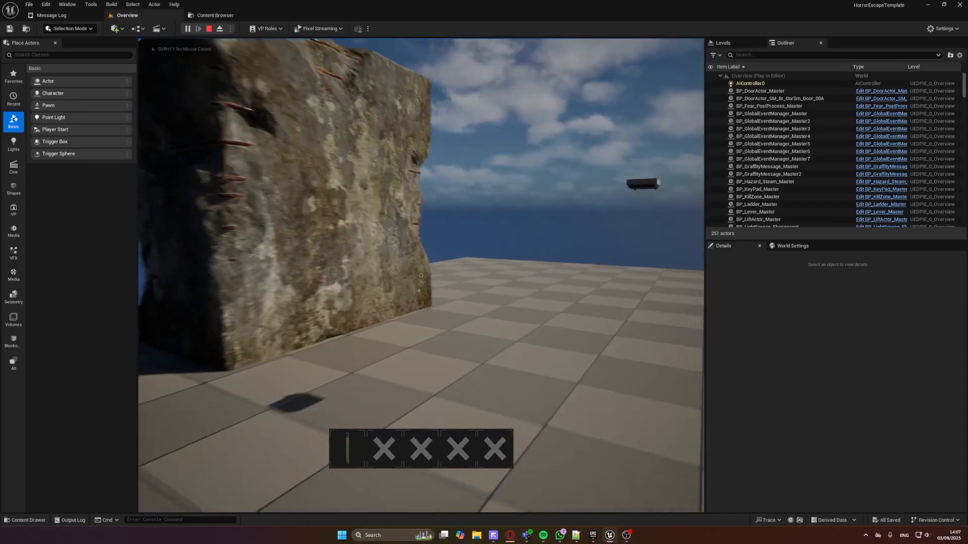
{"action": "key", "text": "w"}
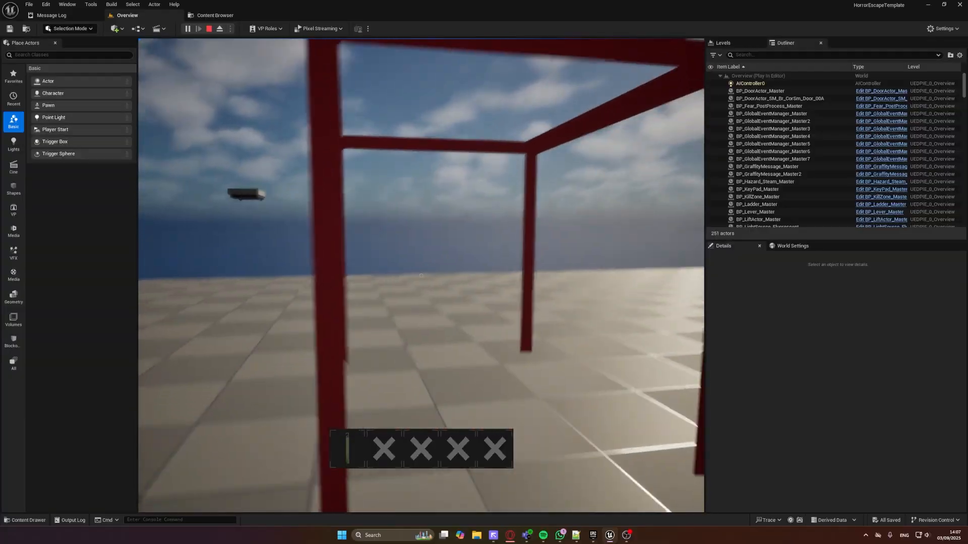
{"action": "key", "text": "d"}
{"action": "key", "text": "w"}
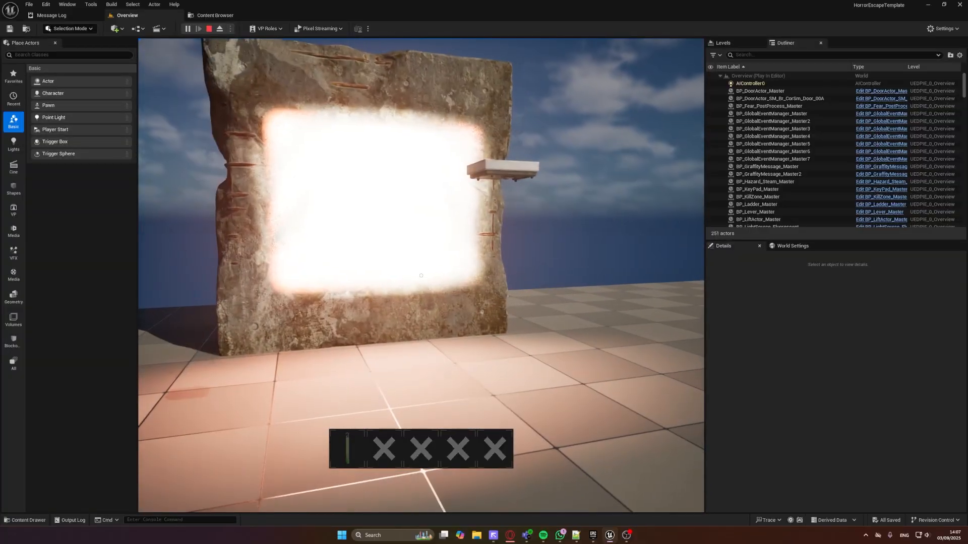
{"action": "key", "text": "w"}
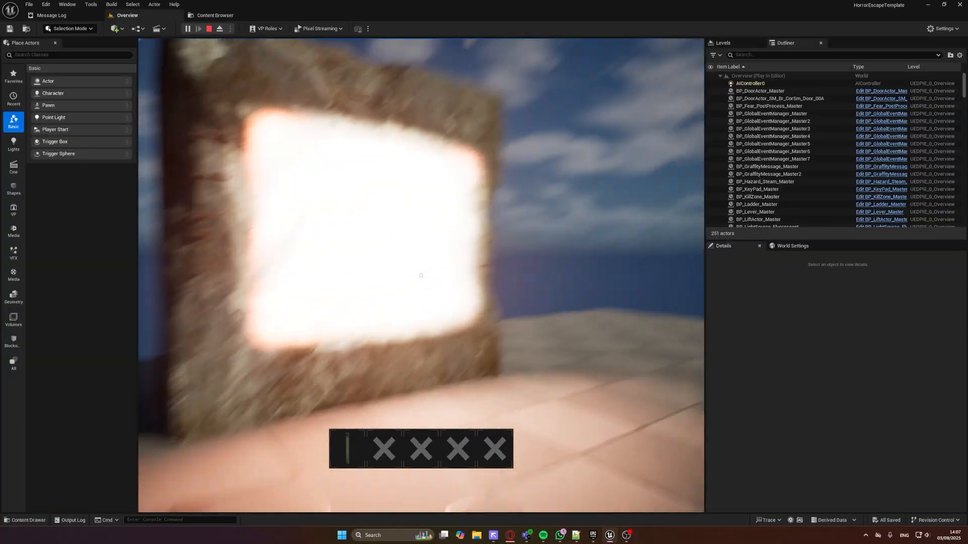
{"action": "key", "text": "Escape"}
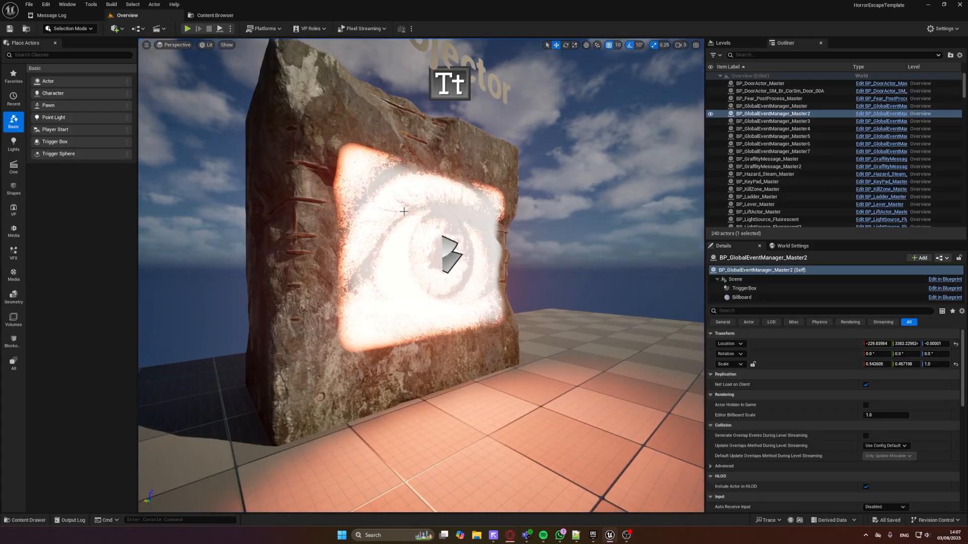
Start a play test at the Pushables display and walk up to the large concrete block
{"action": "key", "text": "w"}
{"action": "right_click_drag", "start_coordinate": [416, 273], "coordinate": [587, 273]}
{"action": "key", "text": "s"}
{"action": "key", "text": "s"}
{"action": "key", "text": "w"}
{"action": "right_click_drag", "start_coordinate": [499, 261], "coordinate": [433, 259]}
{"action": "key", "text": "d"}
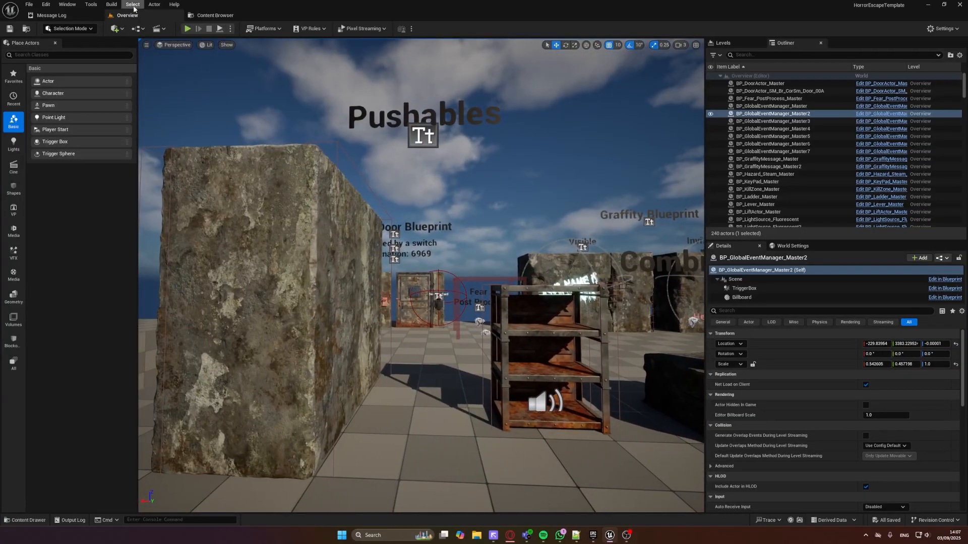
{"action": "left_click", "coordinate": [187, 29]}
{"action": "key", "text": "w"}
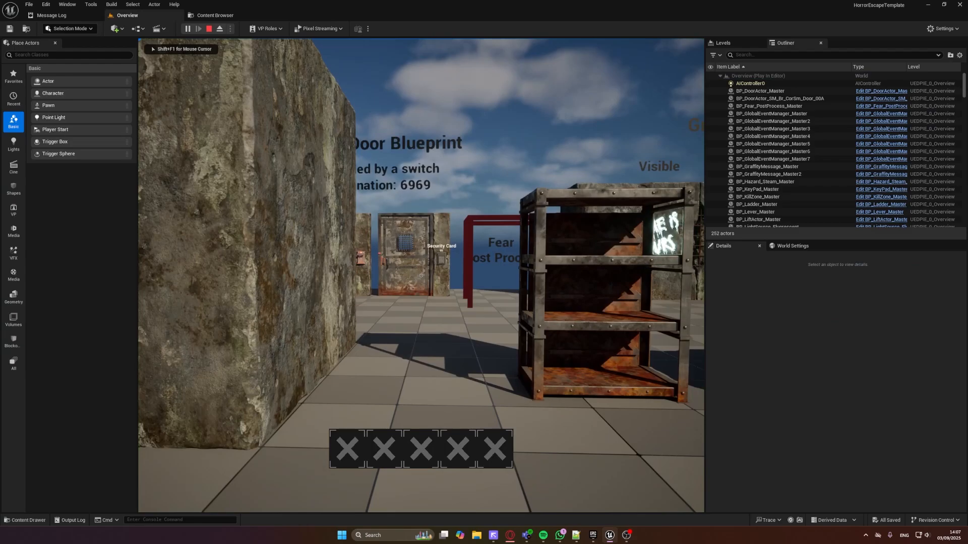
{"action": "key", "text": "w"}
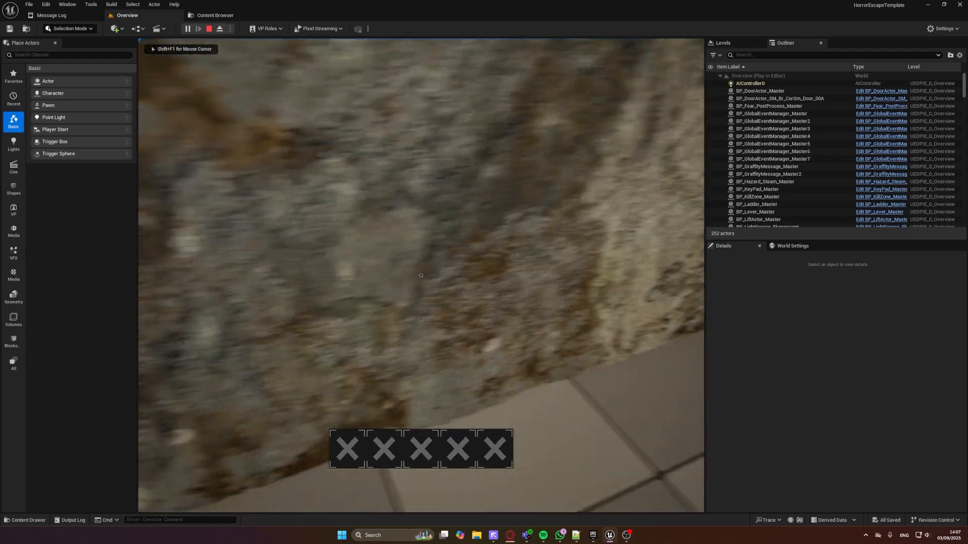
Push the large concrete block at the Pushables display, working around its corners
{"action": "key", "text": "w"}
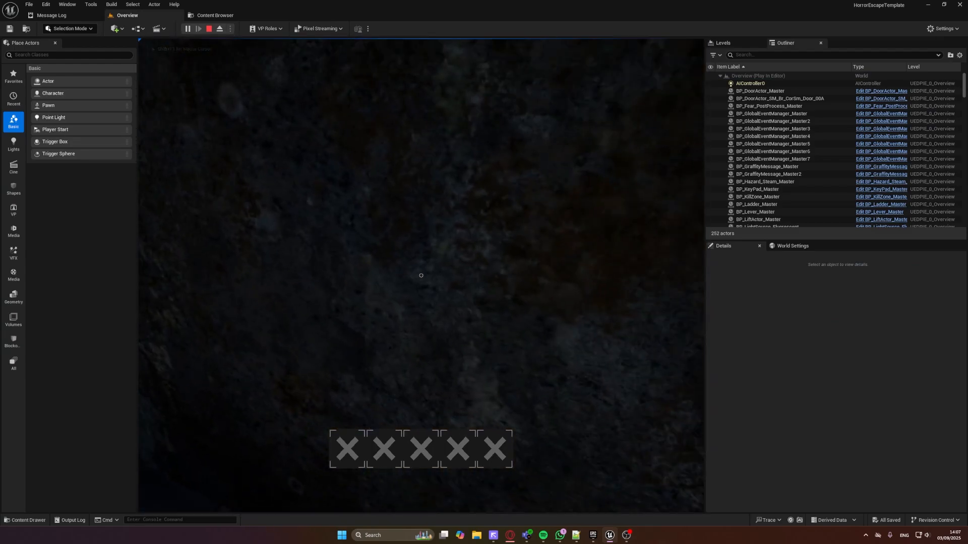
{"action": "key", "text": "w"}
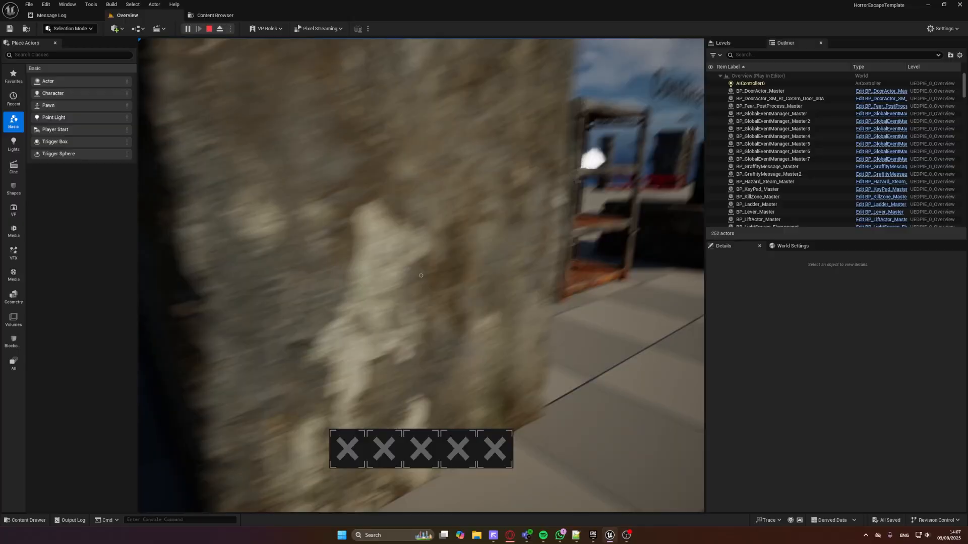
{"action": "key", "text": "a"}
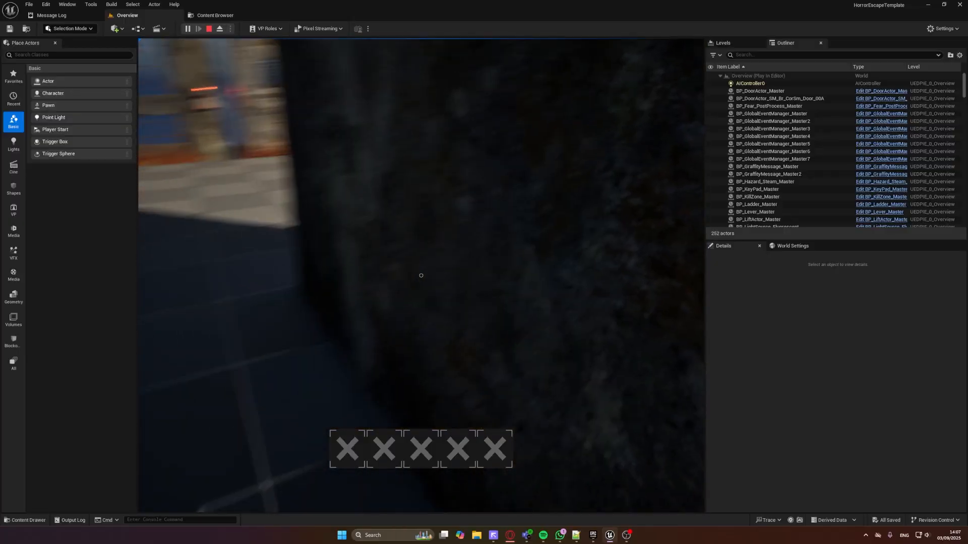
{"action": "key", "text": "d"}
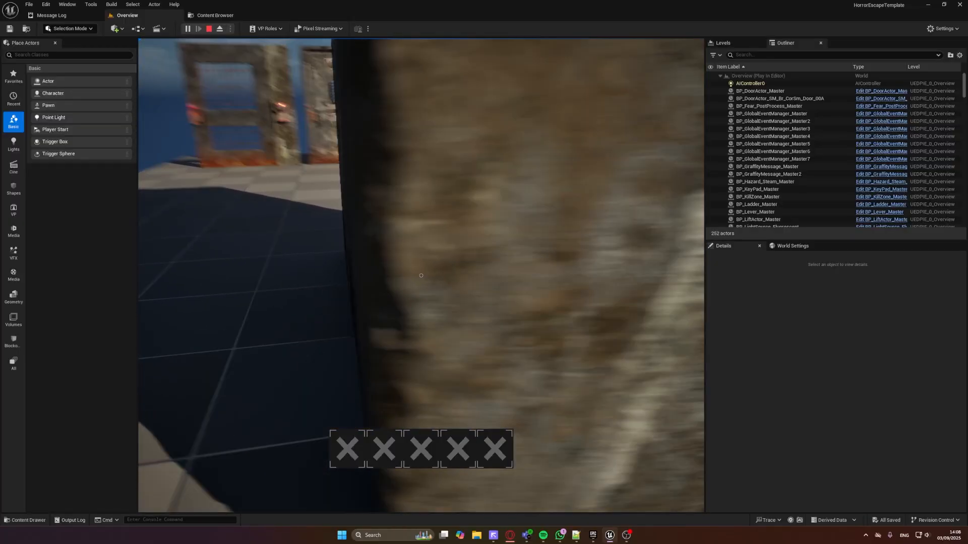
{"action": "key", "text": "d"}
{"action": "key", "text": "a"}
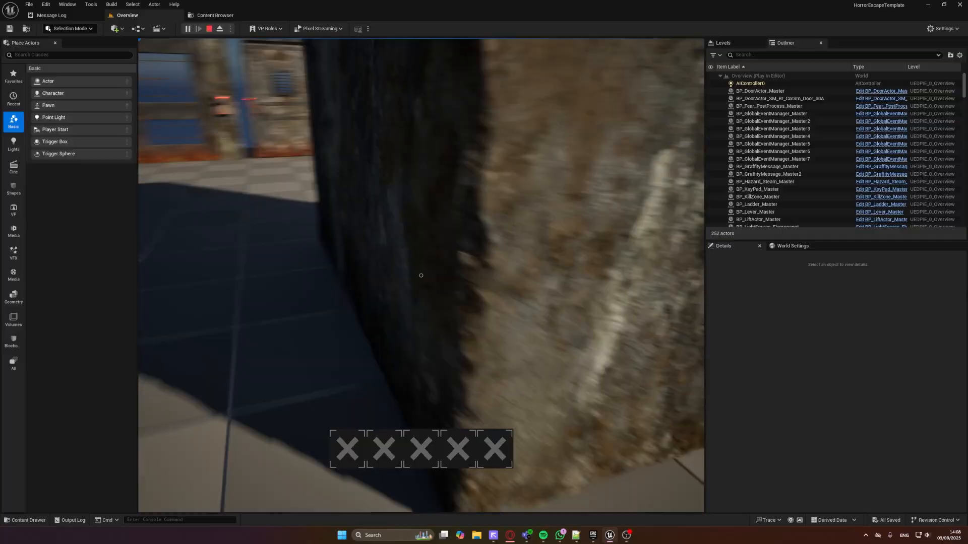
{"action": "key", "text": "a"}
{"action": "key", "text": "d"}
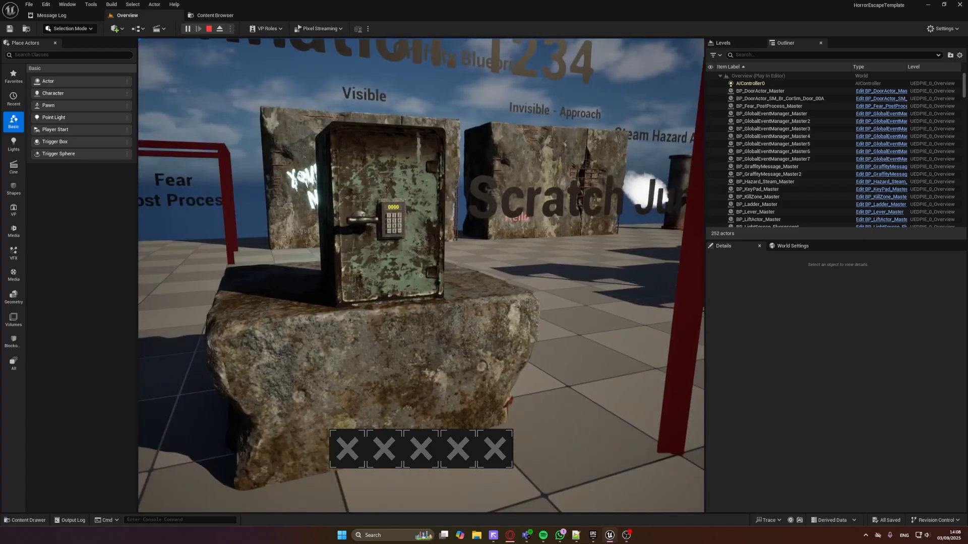
Examine the Safe display in the play test, looking over the safe's door, keypad and combination sign
{"action": "key", "text": "s"}
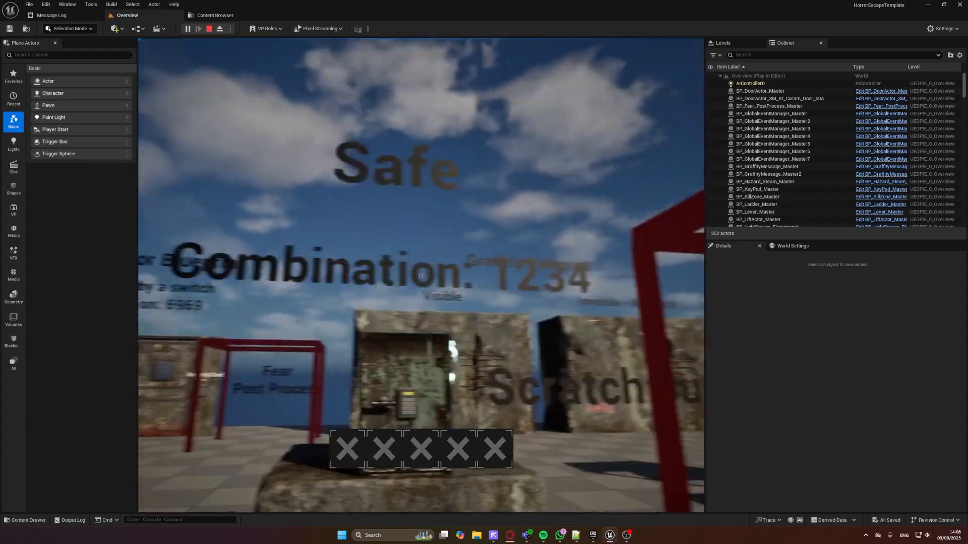
{"action": "key", "text": "w"}
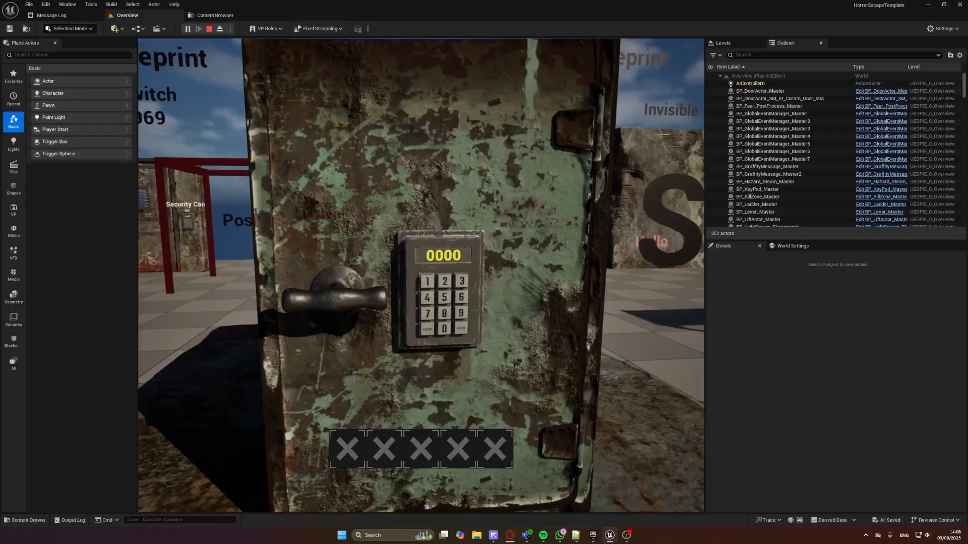
{"action": "key", "text": "s"}
{"action": "key", "text": "w"}
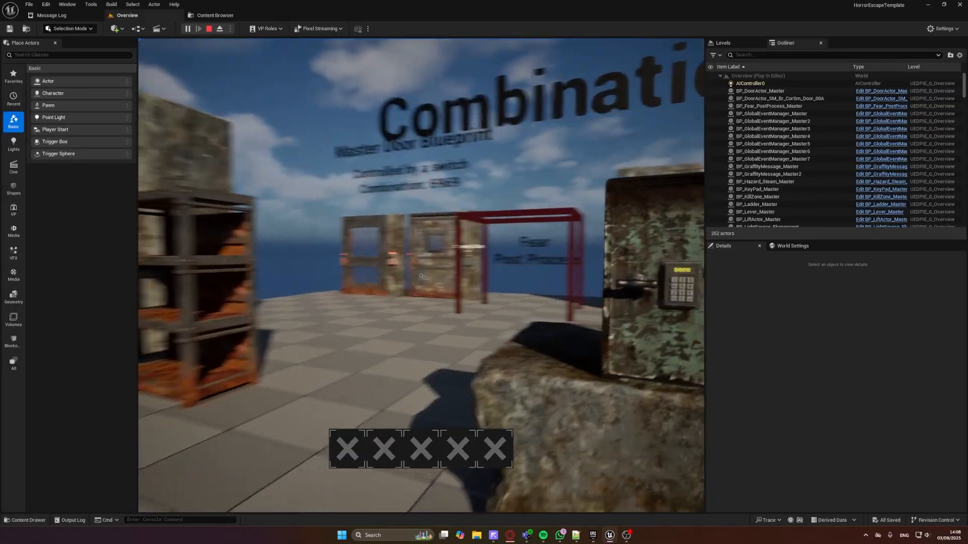
{"action": "key", "text": "s"}
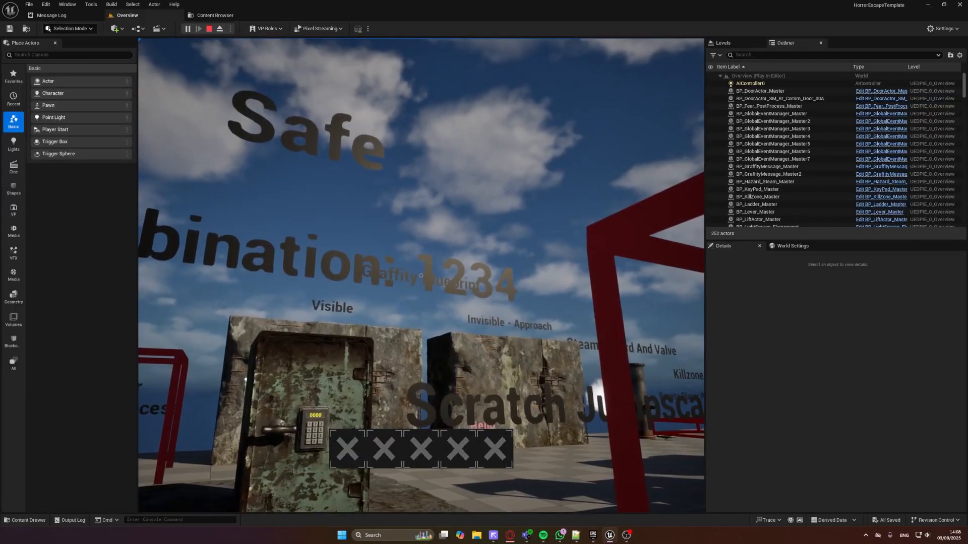
Walk up to the safe, activate its keypad and enter the safe's combination code to open the door
{"action": "key", "text": "w"}
{"action": "key", "text": "e"}
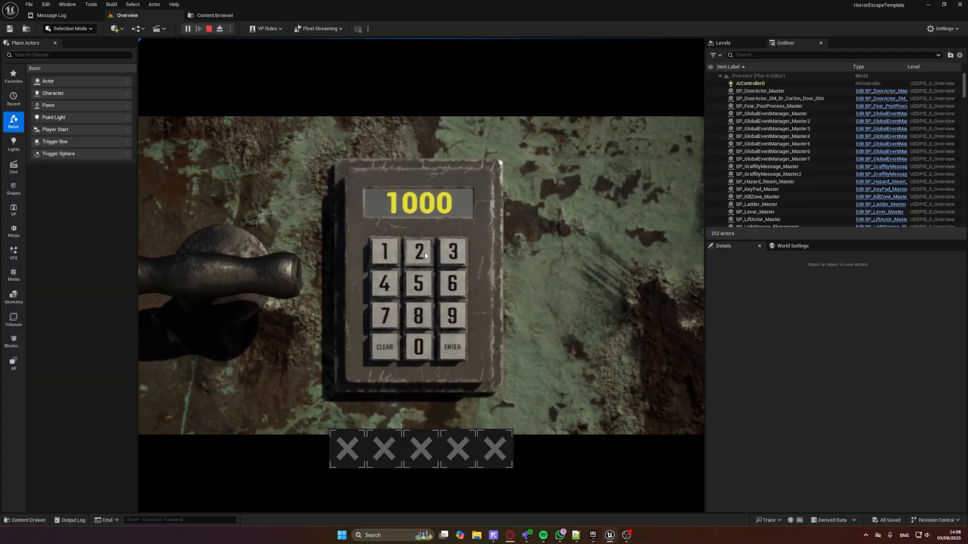
{"action": "left_click", "coordinate": [424, 252]}
{"action": "left_click", "coordinate": [453, 251]}
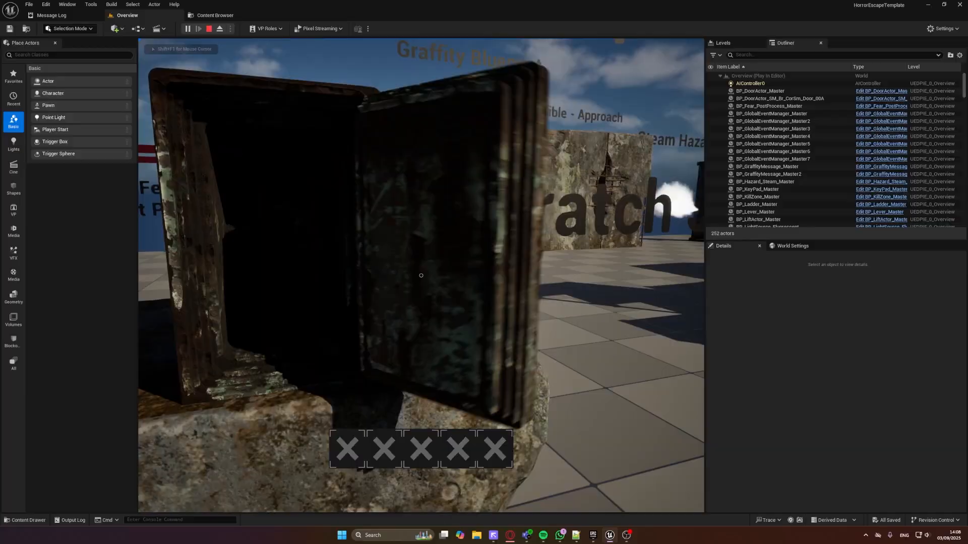
Back away from the open safe, walk through the Scratch Jumpscare trigger frame to fire the floor scratches, and end the play test
{"action": "key", "text": "s"}
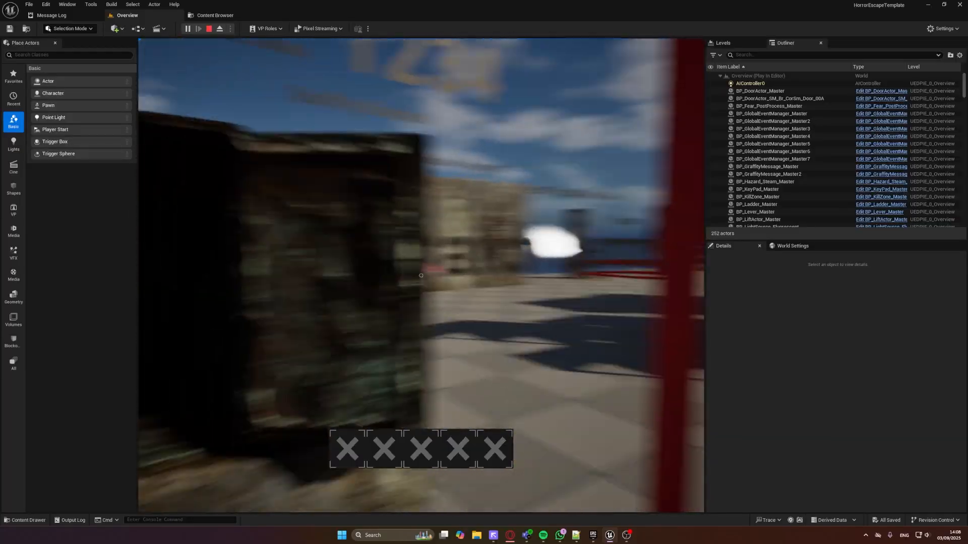
{"action": "key", "text": "d"}
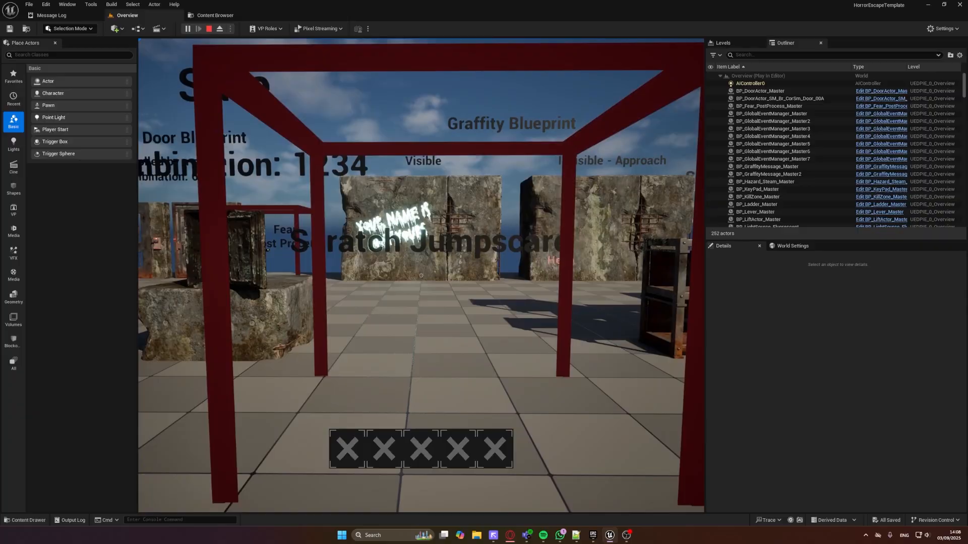
{"action": "key", "text": "w"}
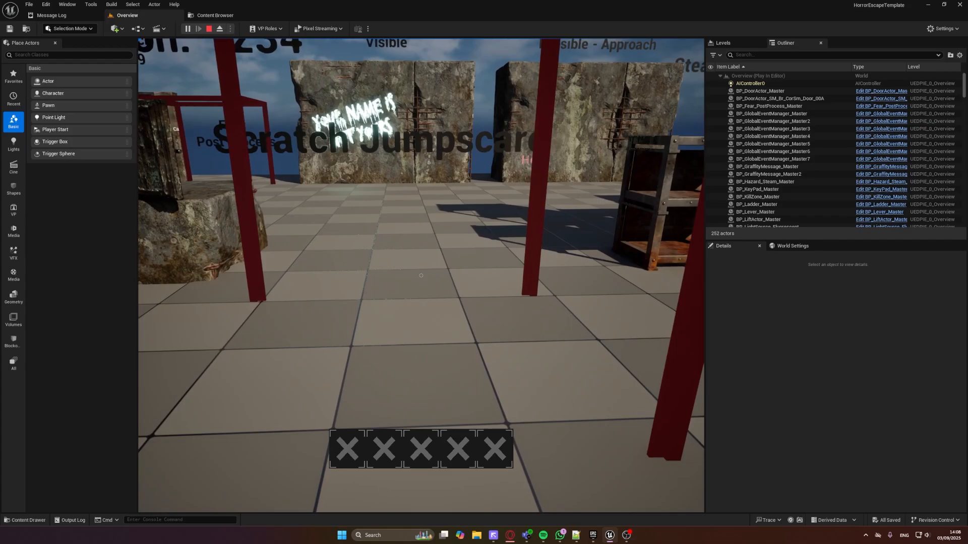
{"action": "key", "text": "w"}
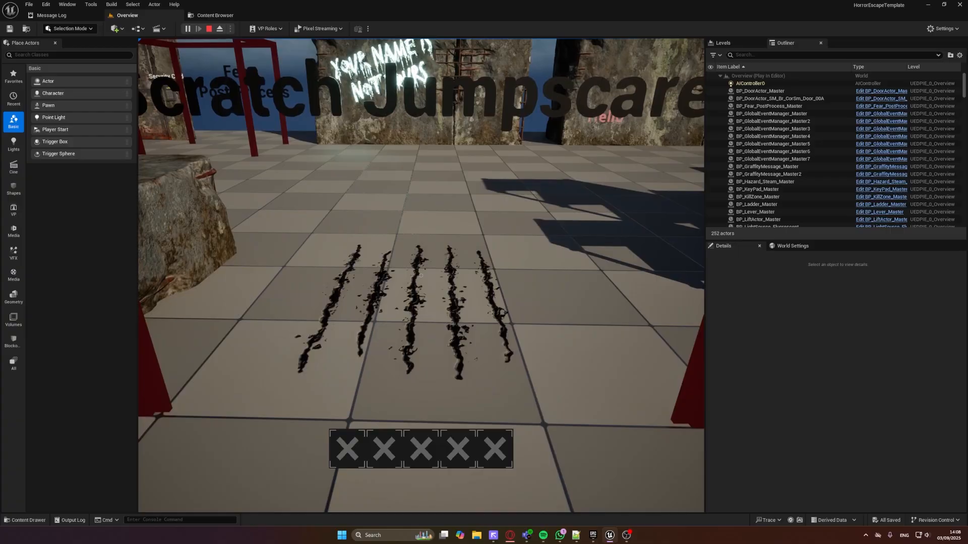
{"action": "key", "text": "s"}
{"action": "key", "text": "Escape"}
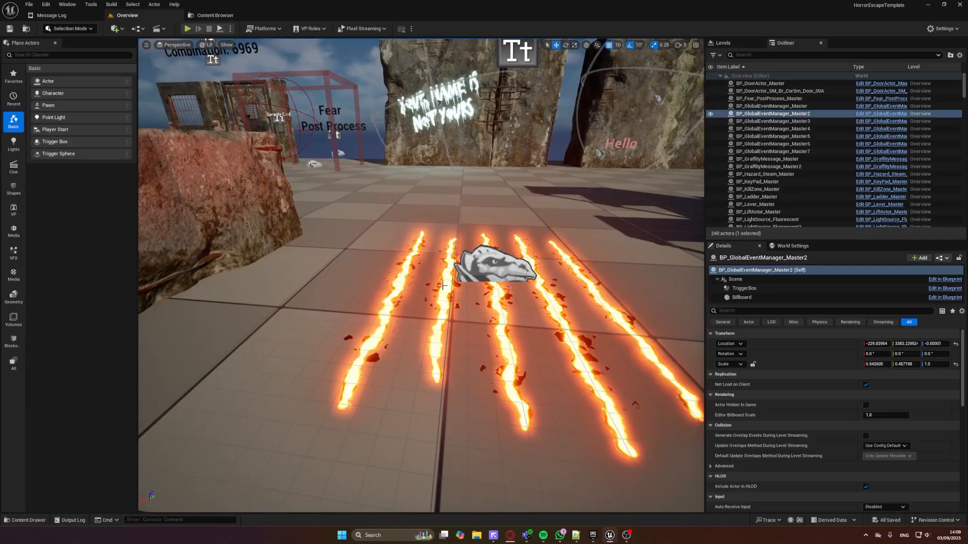
Duplicate the BP_Scratch_Master decal on the floor and rotate the copy to 90°, 0°, -180°
{"action": "left_click", "coordinate": [492, 262]}
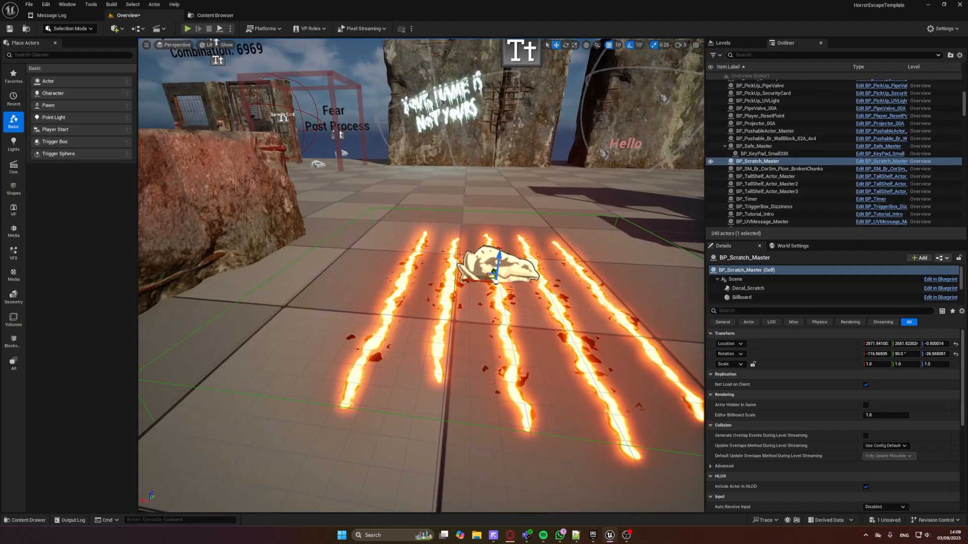
{"action": "right_click", "coordinate": [463, 277]}
{"action": "key", "text": "s"}
{"action": "right_click_drag", "start_coordinate": [460, 276], "coordinate": [439, 265]}
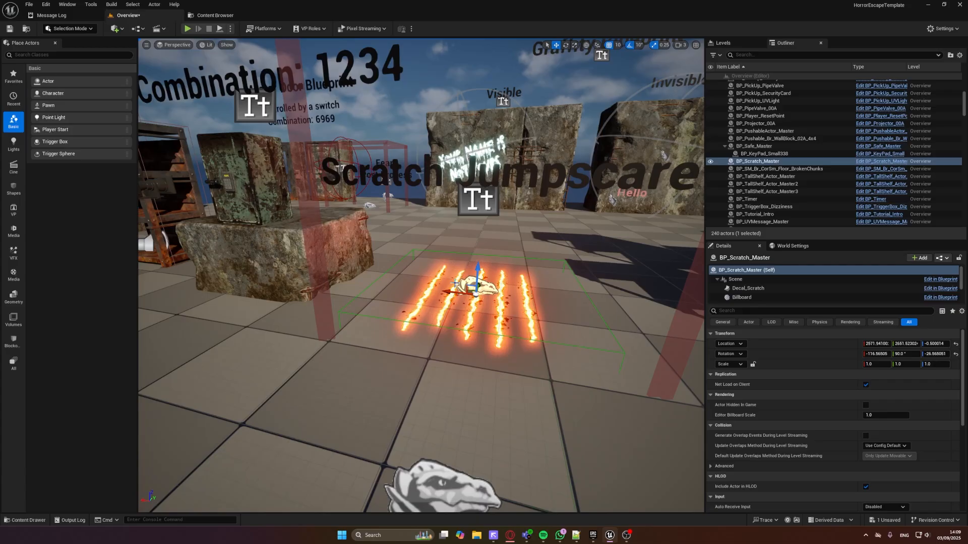
{"action": "left_click_drag", "start_coordinate": [455, 287], "coordinate": [432, 262], "text": "alt"}
Move the duplicated scratch decal onto the side of the stone block under the safe
{"action": "key", "text": "w"}
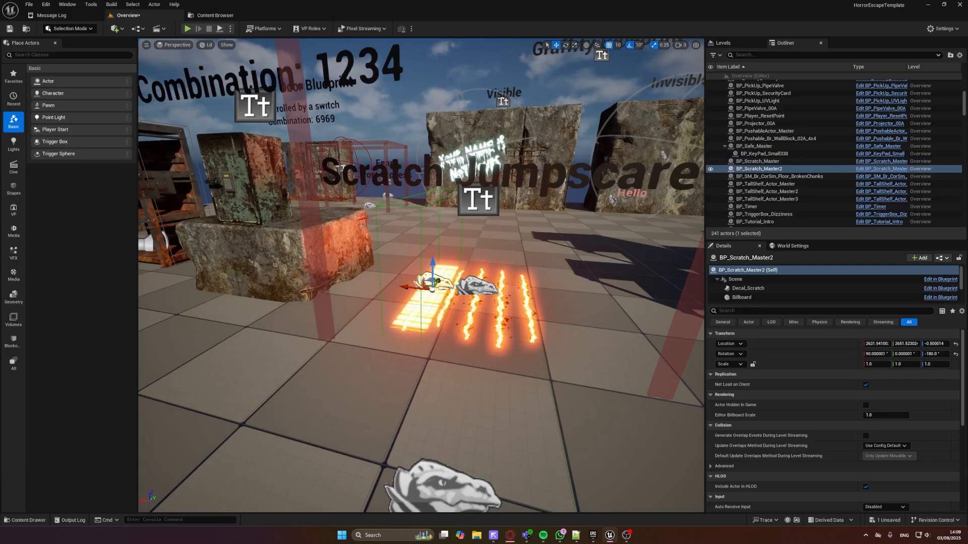
{"action": "scroll", "coordinate": [464, 313], "scroll_direction": "up", "scroll_amount": 5}
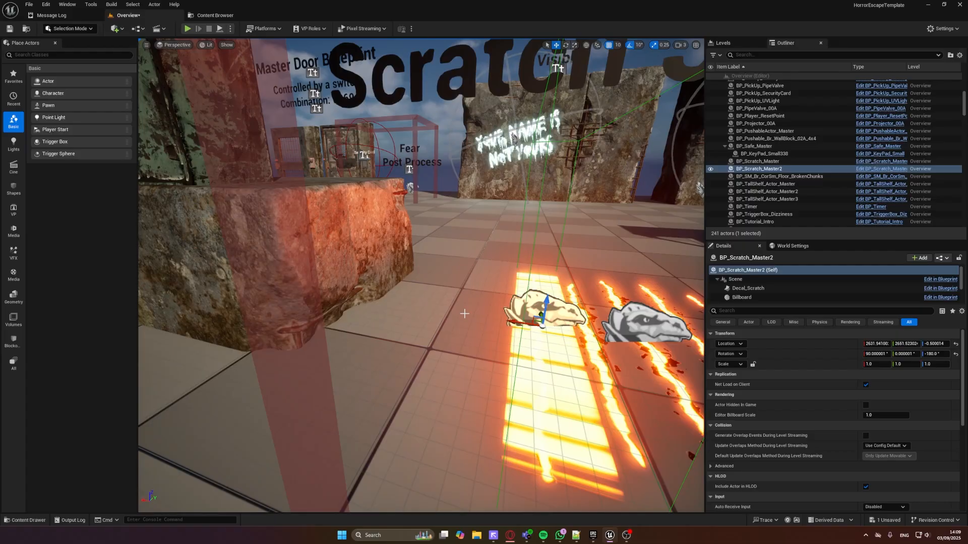
{"action": "left_click_drag", "start_coordinate": [519, 325], "coordinate": [381, 226]}
{"action": "scroll", "coordinate": [418, 228], "scroll_direction": "down", "scroll_amount": 4}
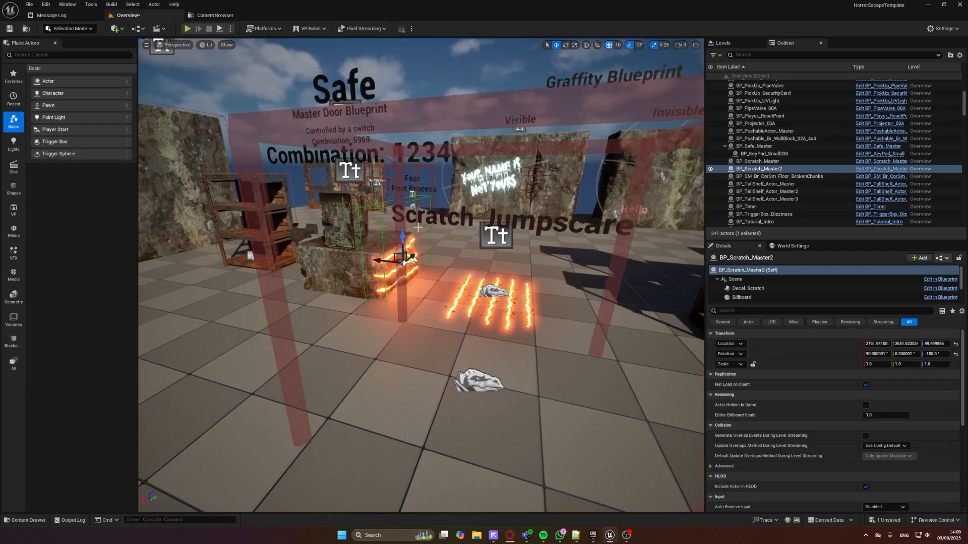
Select the scratch display's trigger, BP_GlobalEventManager_Master5, and add and expand a second Event Array element
{"action": "scroll", "coordinate": [417, 227], "scroll_direction": "down", "scroll_amount": 1}
{"action": "left_click", "coordinate": [474, 375]}
{"action": "scroll", "coordinate": [861, 424], "scroll_direction": "down", "scroll_amount": 3}
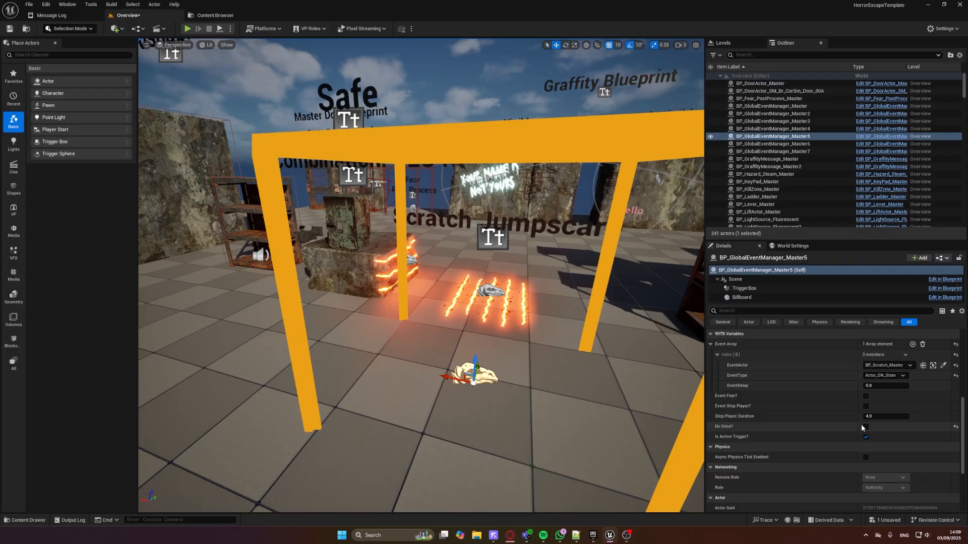
{"action": "left_click", "coordinate": [912, 344]}
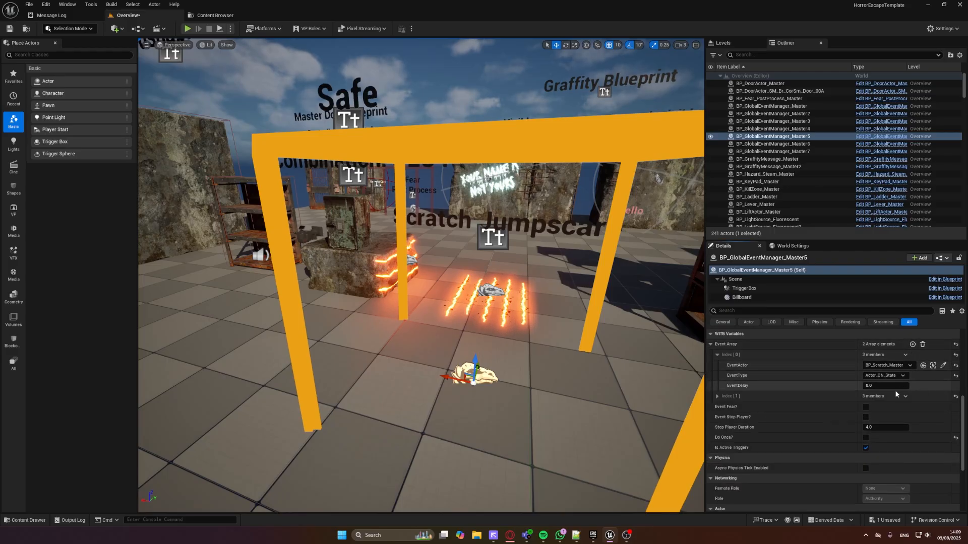
{"action": "left_click", "coordinate": [717, 396]}
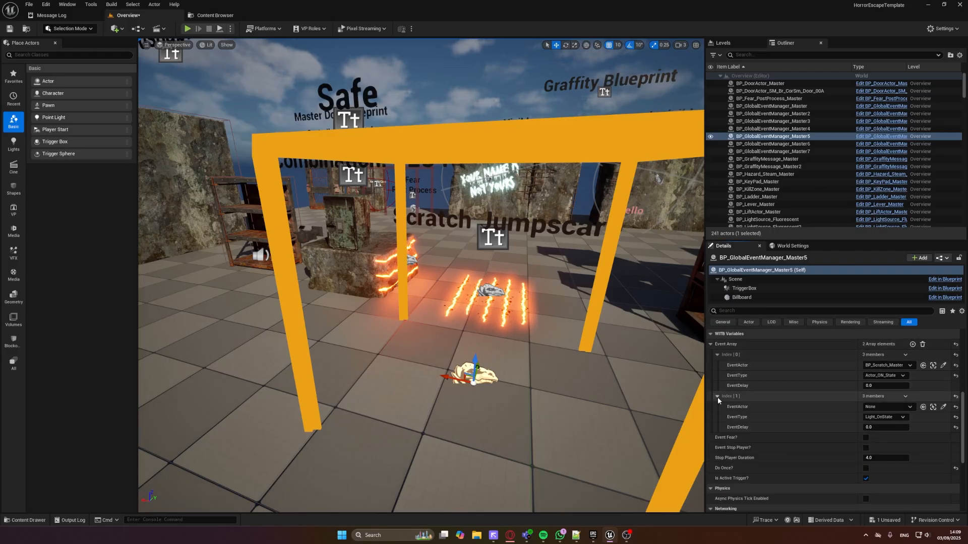
Set the second Event Array element's EventActor to BP_Scratch_Master2 and its EventType to Actor_ON_State
{"action": "left_click", "coordinate": [943, 407]}
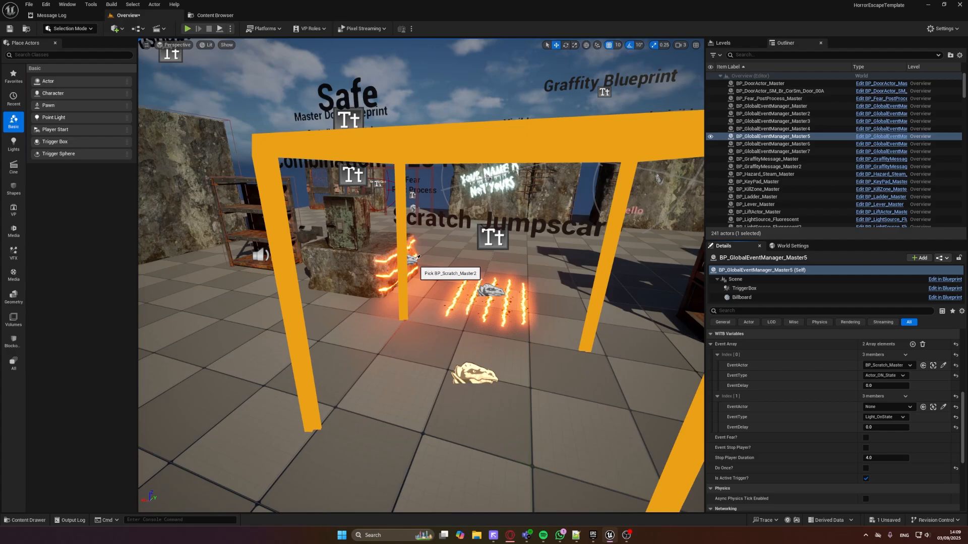
{"action": "left_click", "coordinate": [418, 258]}
{"action": "left_click", "coordinate": [877, 420]}
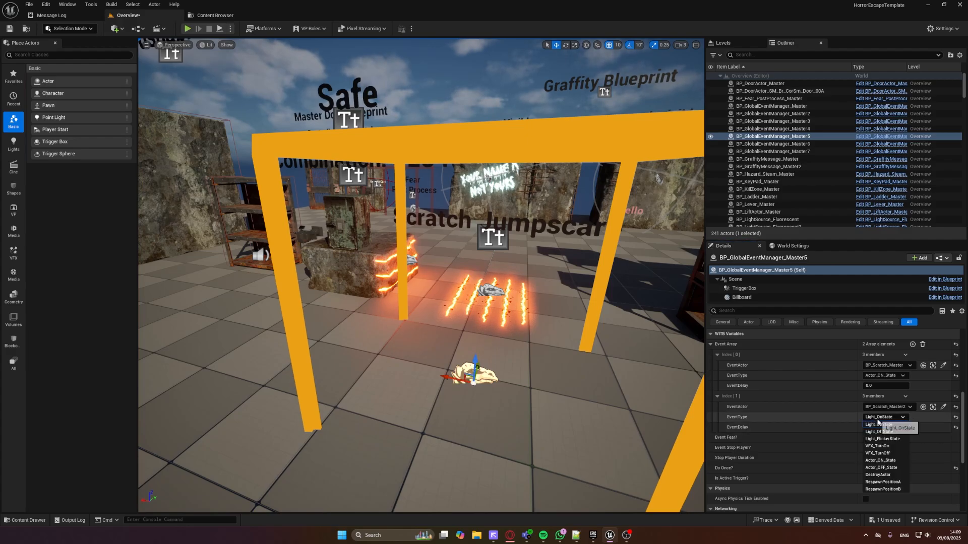
{"action": "left_click", "coordinate": [880, 460]}
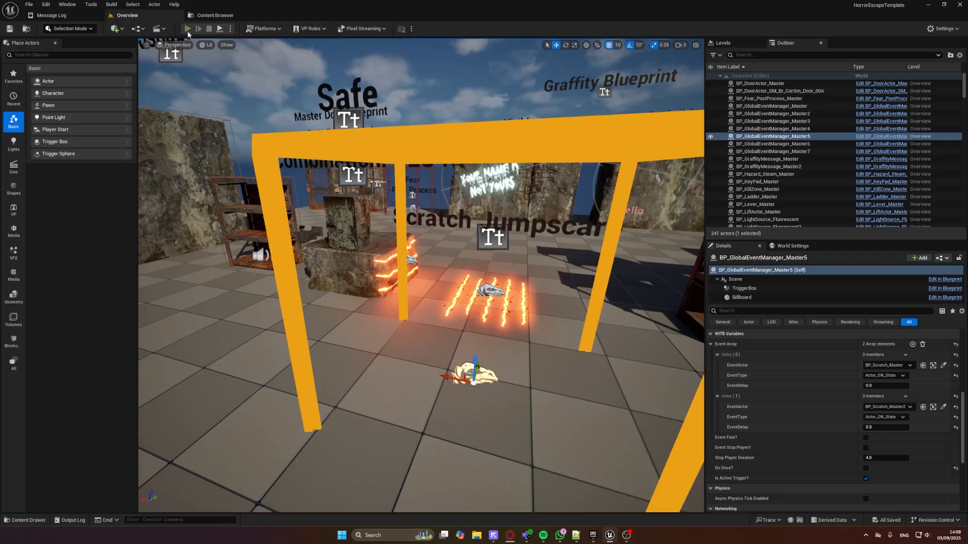
Play-test the Scratch Jumpscare trigger, view the scratches on the floor and stone block, and end the play test
{"action": "left_click", "coordinate": [187, 29]}
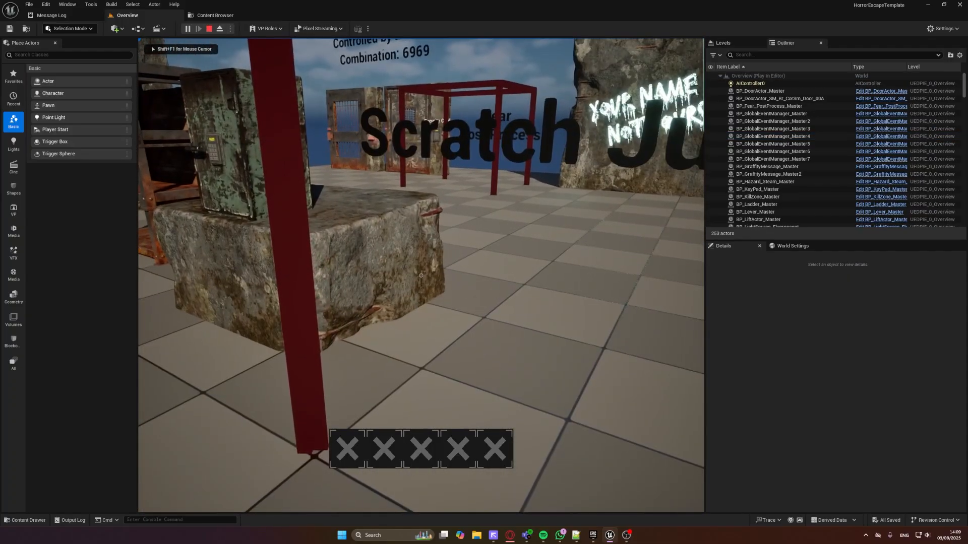
{"action": "key", "text": "w"}
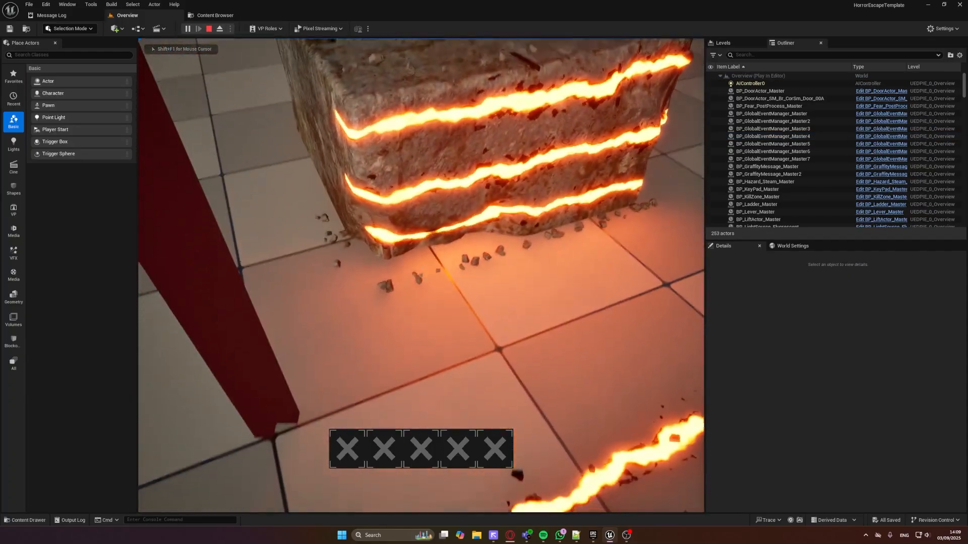
{"action": "key", "text": "s"}
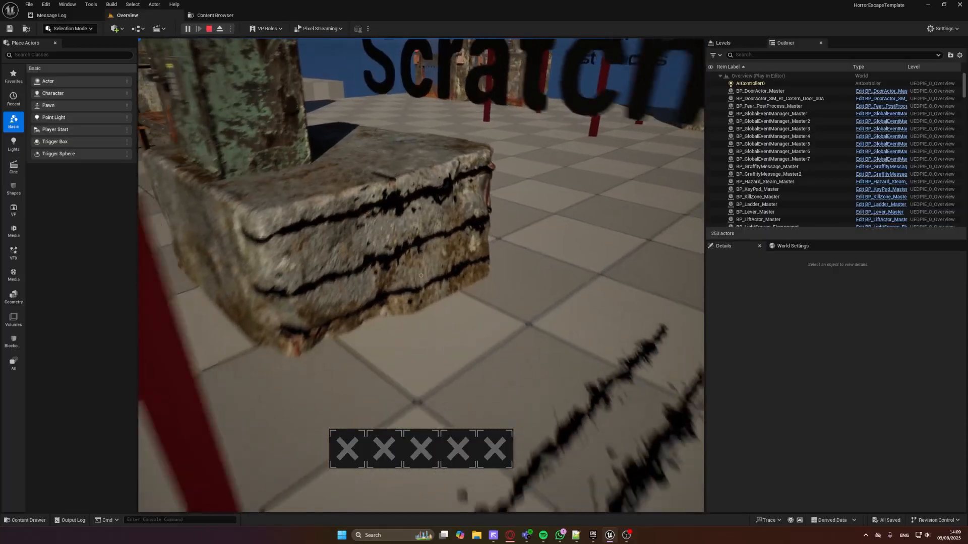
{"action": "key", "text": "s"}
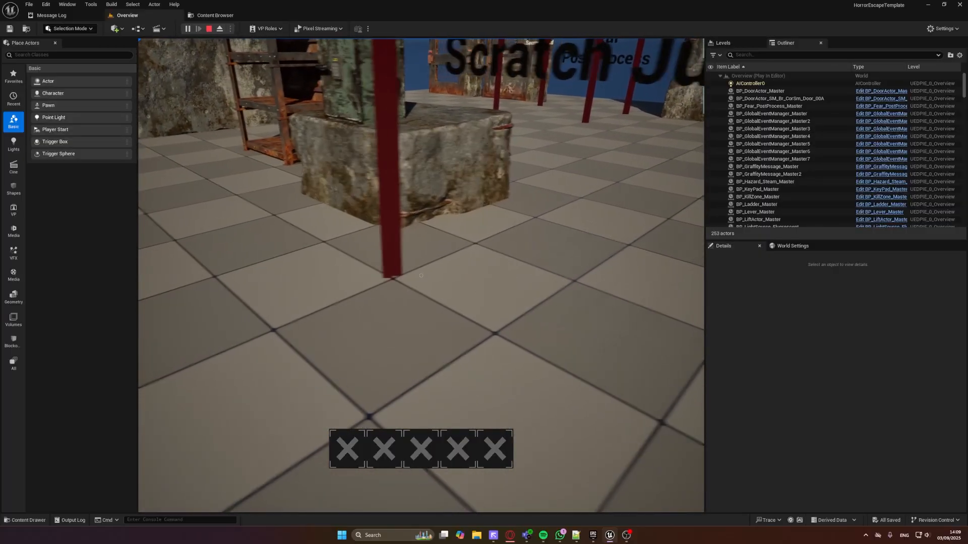
{"action": "key", "text": "s"}
{"action": "key", "text": "Escape"}
Delete the duplicated scratch decal BP_Scratch_Master2 from the safe's stone block despite its trigger reference
{"action": "right_click_drag", "start_coordinate": [453, 200], "coordinate": [453, 200]}
{"action": "key", "text": "w"}
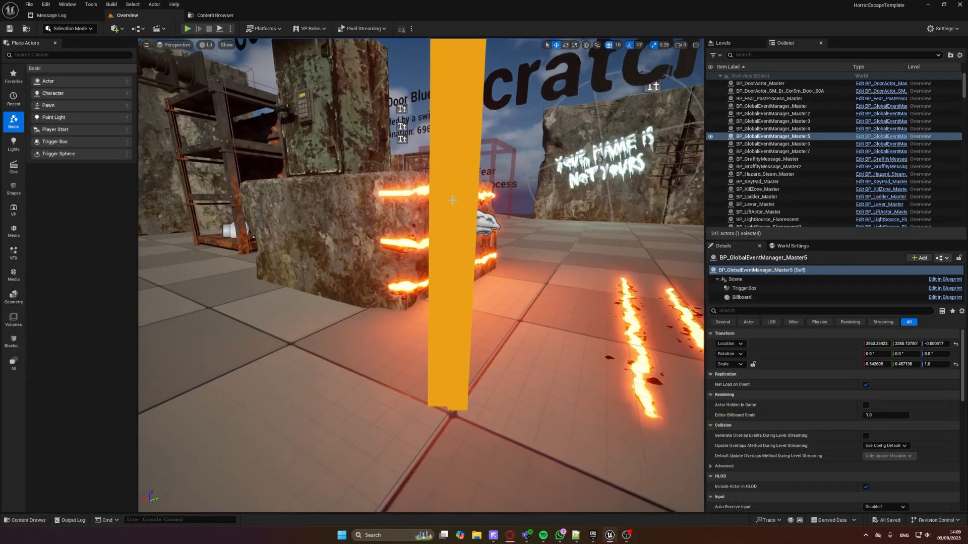
{"action": "left_click", "coordinate": [446, 242]}
{"action": "key", "text": "Delete"}
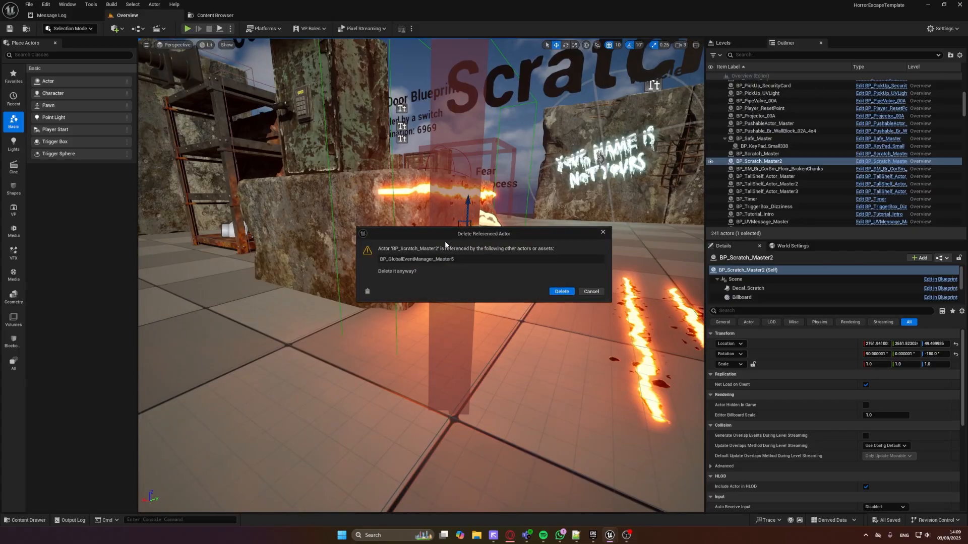
{"action": "left_click", "coordinate": [569, 295]}
Go to the Shelves display, select BP_TallShelf_Actor_Master3 and raise its Shelf Amount to 6
{"action": "right_click_drag", "start_coordinate": [477, 230], "coordinate": [478, 230]}
{"action": "key", "text": "s"}
{"action": "key", "text": "w"}
{"action": "key", "text": "d"}
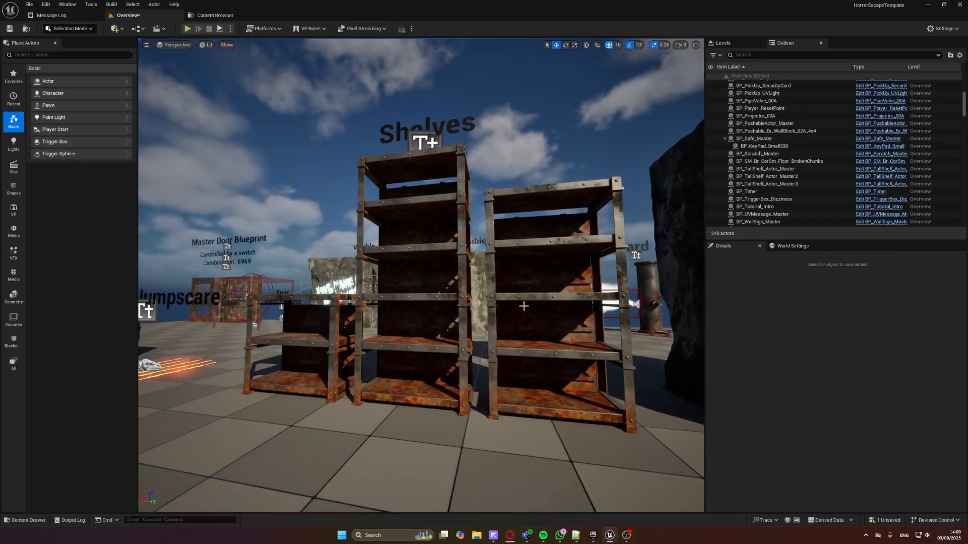
{"action": "left_click", "coordinate": [523, 307]}
{"action": "scroll", "coordinate": [891, 450], "scroll_direction": "down", "scroll_amount": 3}
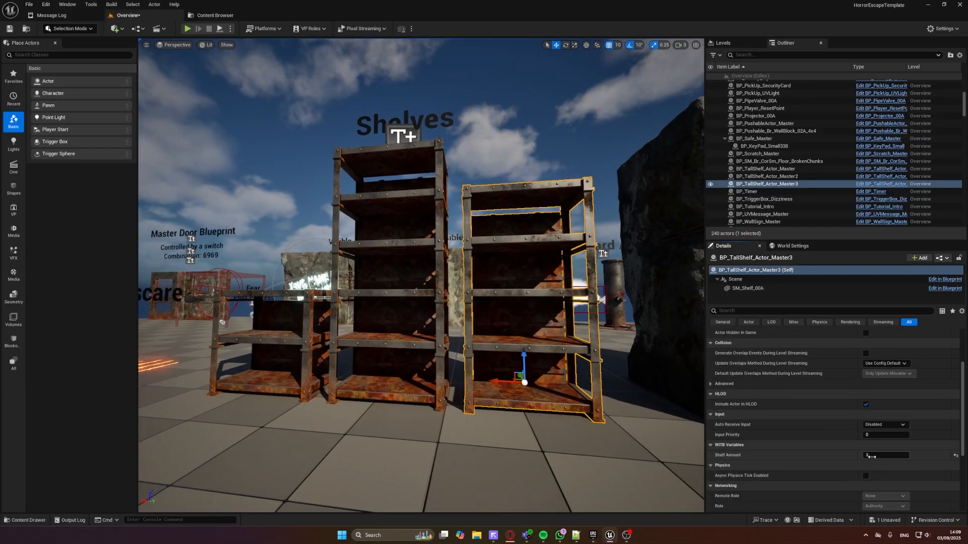
{"action": "left_click_drag", "start_coordinate": [871, 457], "coordinate": [892, 456]}
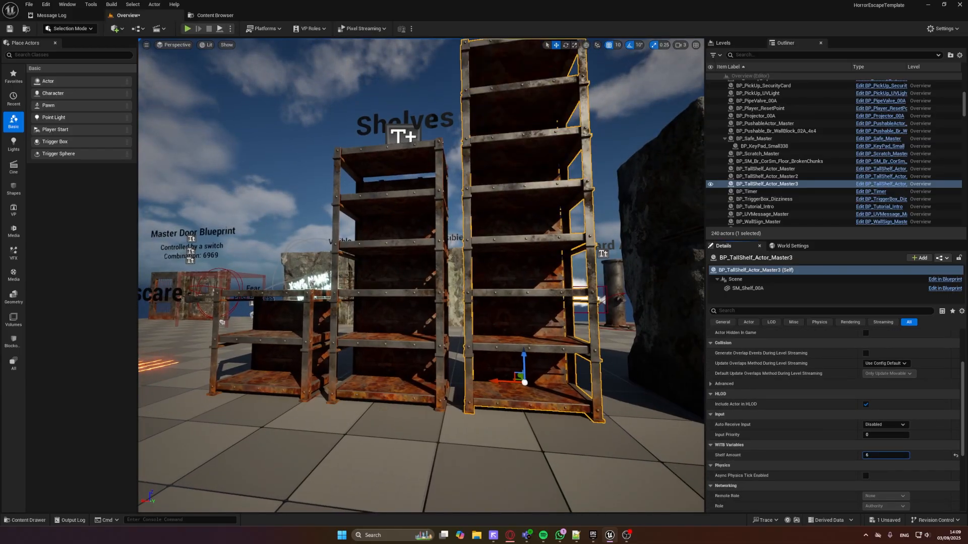
Set the selected shelf's Shelf Amount to 500, look up along the shelf, and reopen the value for editing
{"action": "left_click", "coordinate": [879, 456]}
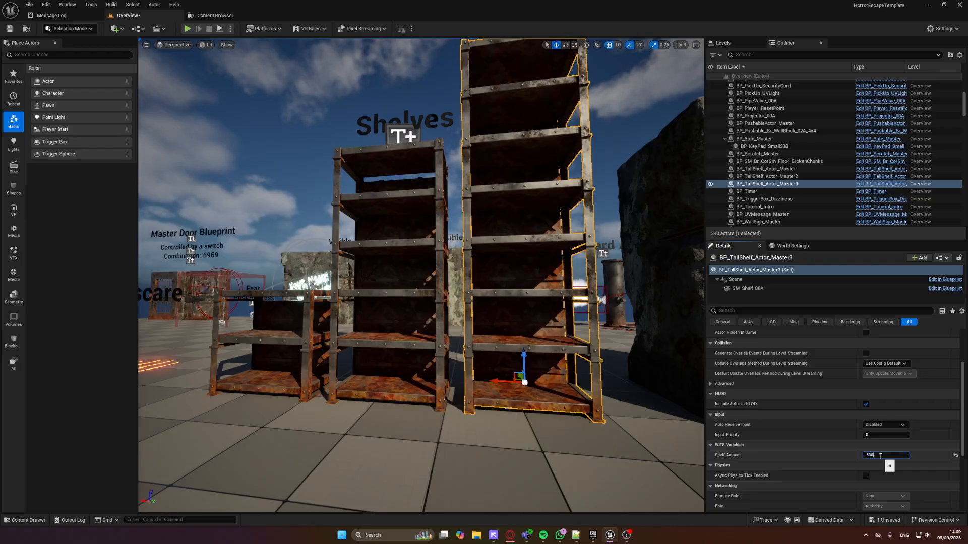
{"action": "right_click_drag", "start_coordinate": [415, 368], "coordinate": [439, 282]}
{"action": "left_click", "coordinate": [895, 454]}
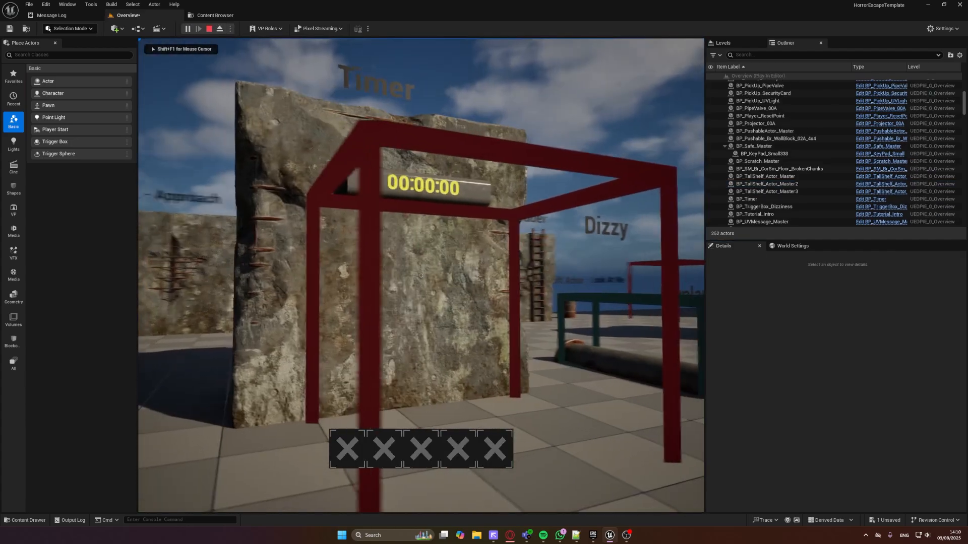
Play-test the Timer by walking into its red trigger box in front of the stone block
{"action": "key", "text": "d"}
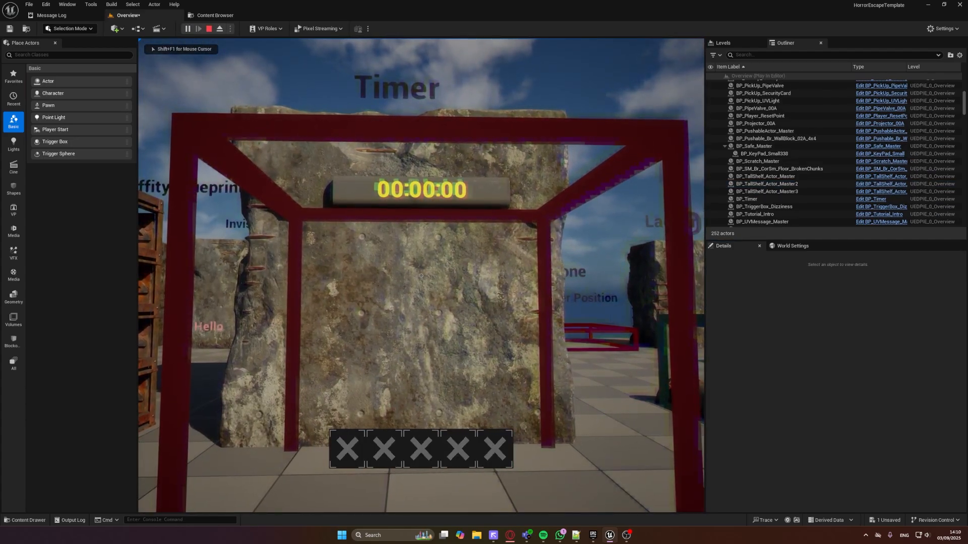
{"action": "key", "text": "w"}
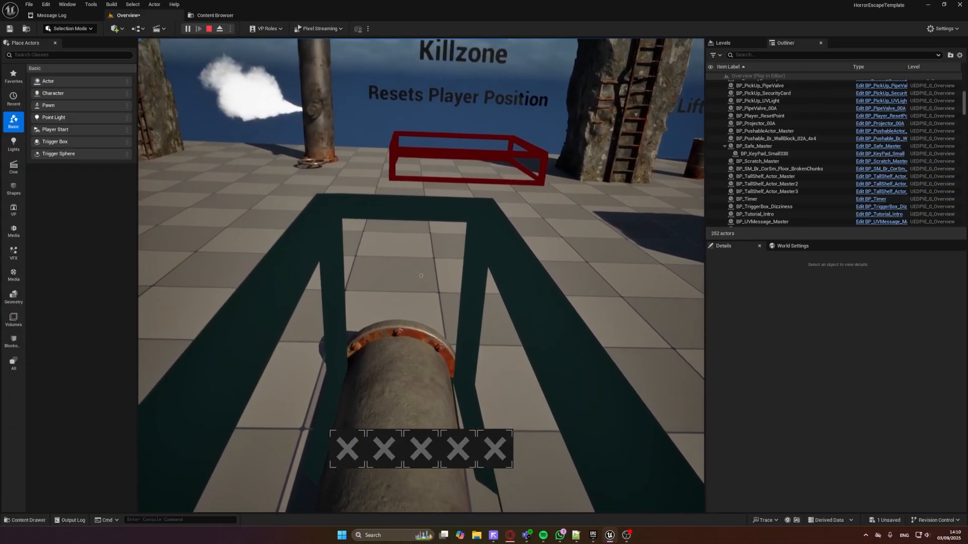
Walk into the yellow Display Message Widget trigger, read the Tutorial Message and close it
{"action": "key", "text": "d"}
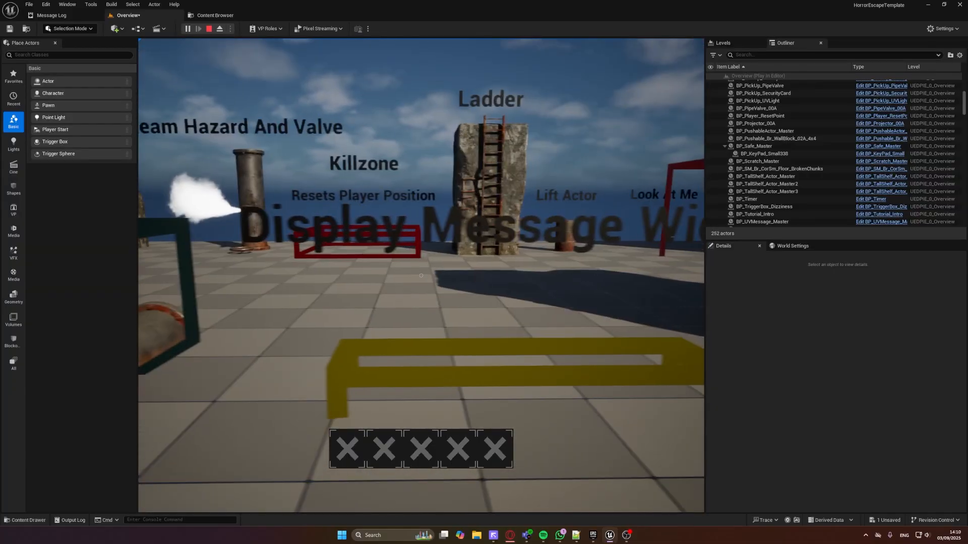
{"action": "key", "text": "d"}
{"action": "key", "text": "w"}
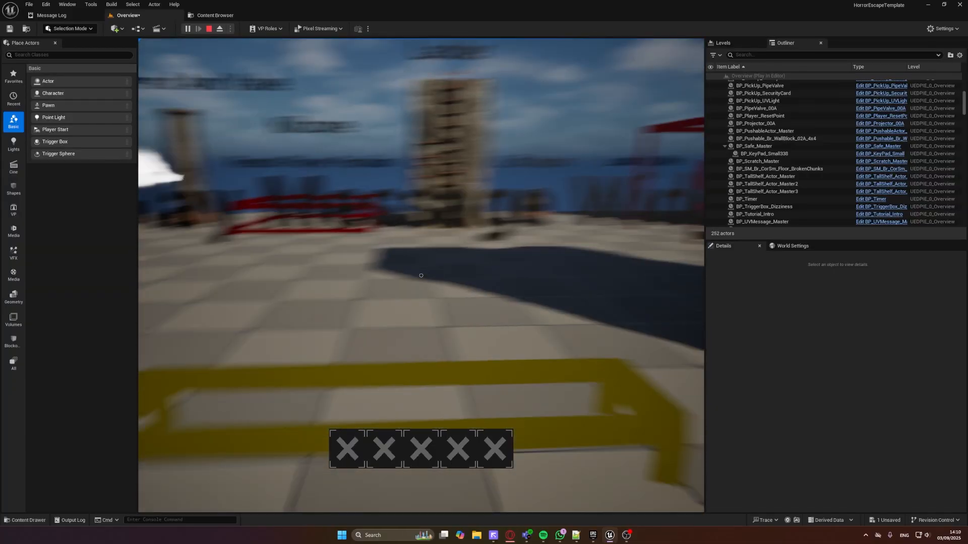
{"action": "key", "text": "w"}
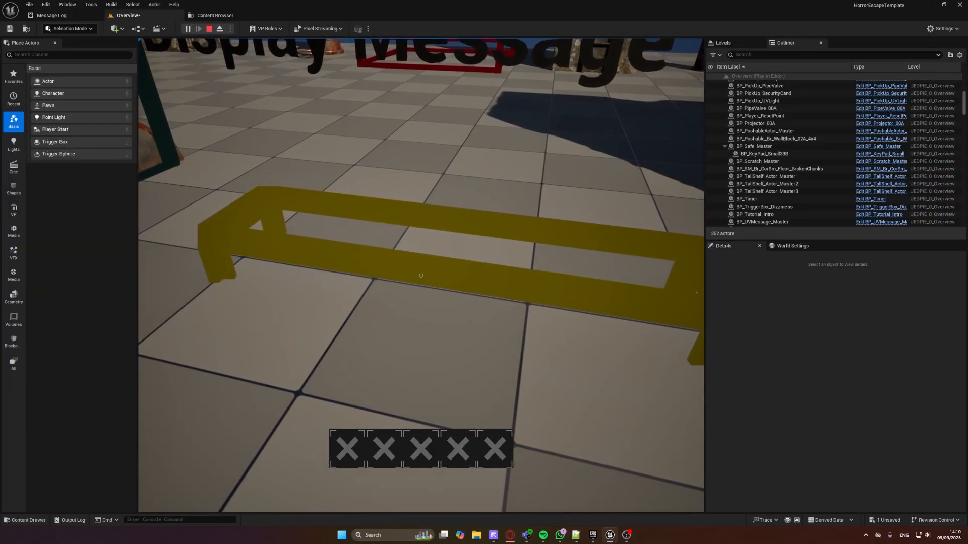
{"action": "key", "text": "w"}
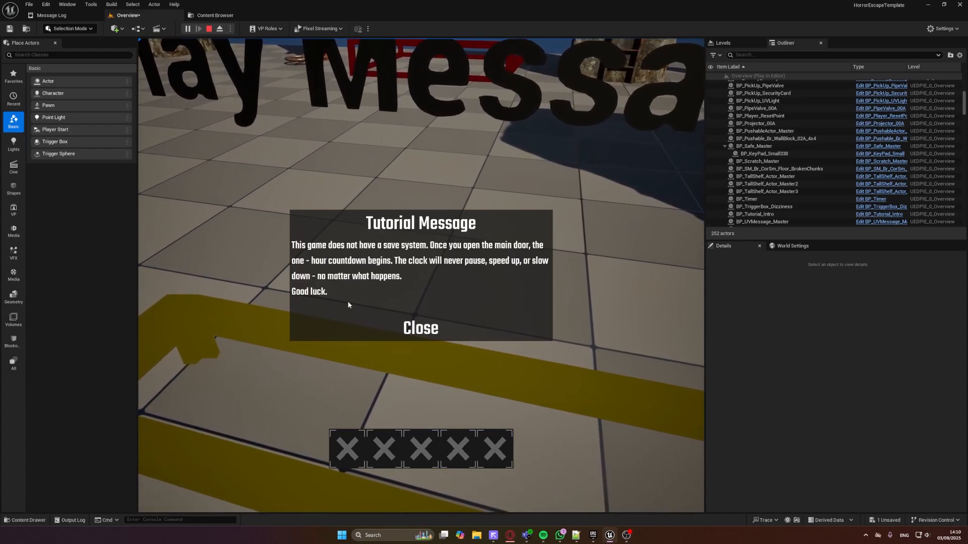
{"action": "left_click", "coordinate": [416, 334]}
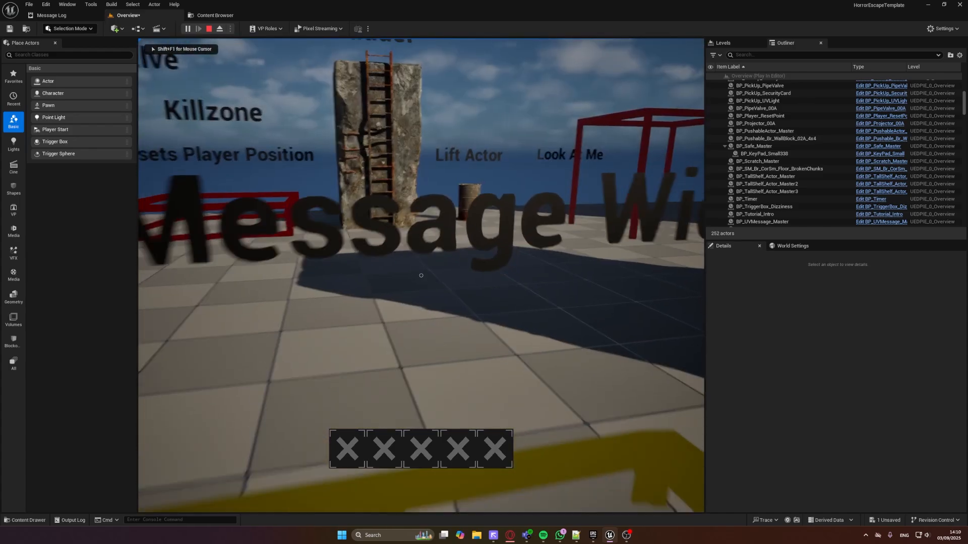
Walk around the hidden message wall to the stone ledge and pick up the UV light
{"action": "key", "text": "s"}
{"action": "key", "text": "w"}
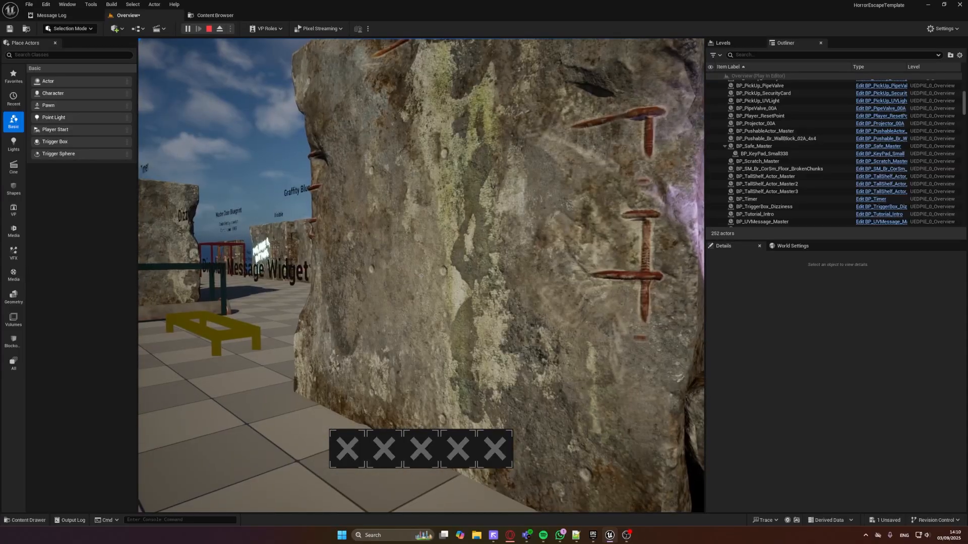
{"action": "key", "text": "w"}
{"action": "key", "text": "w"}
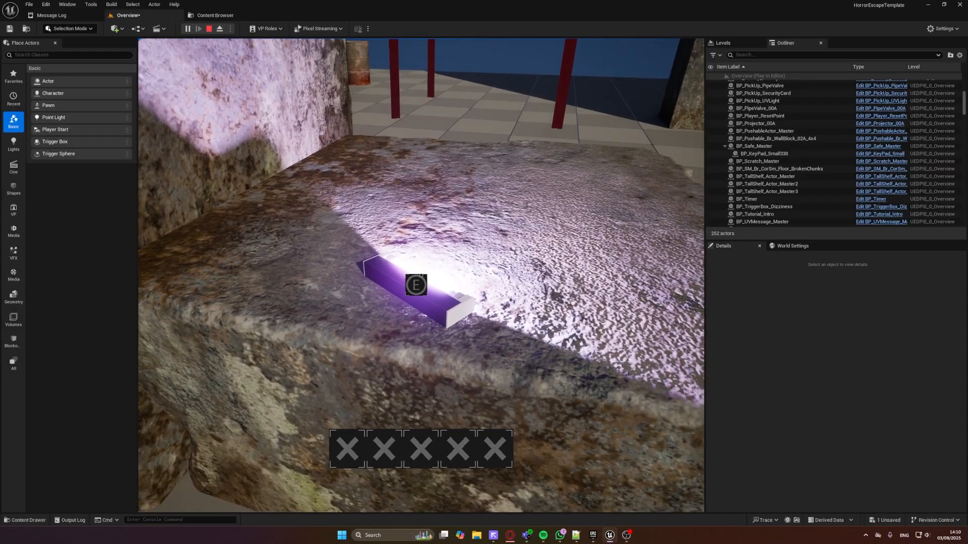
{"action": "key", "text": "e"}
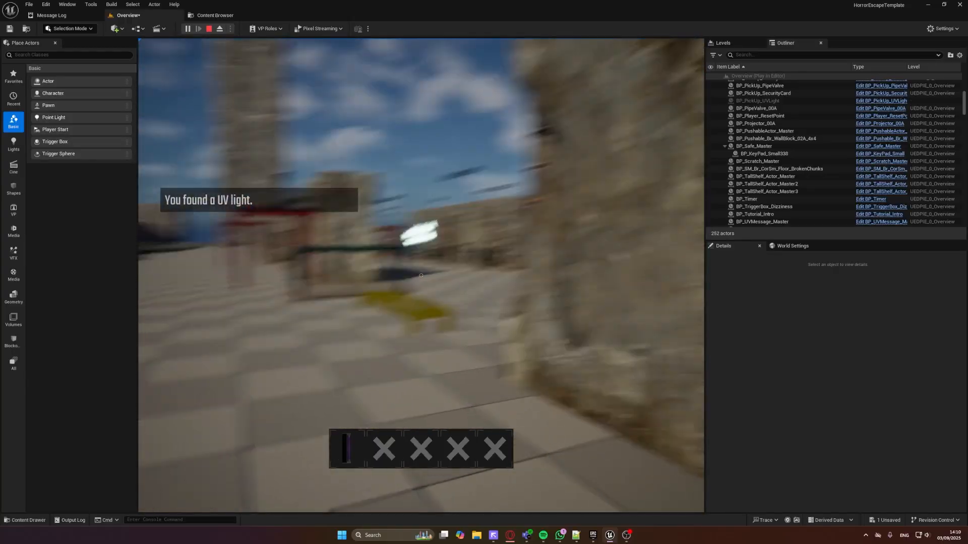
Equip the UV light and shine it on the stone wall to view the hidden message up close and farther back
{"action": "key", "text": "1"}
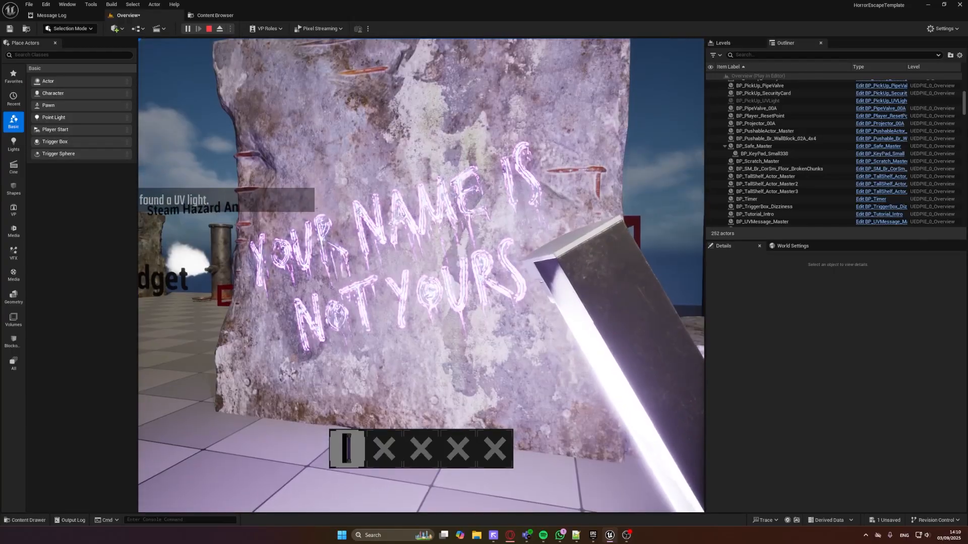
{"action": "key", "text": "1"}
{"action": "key", "text": "1"}
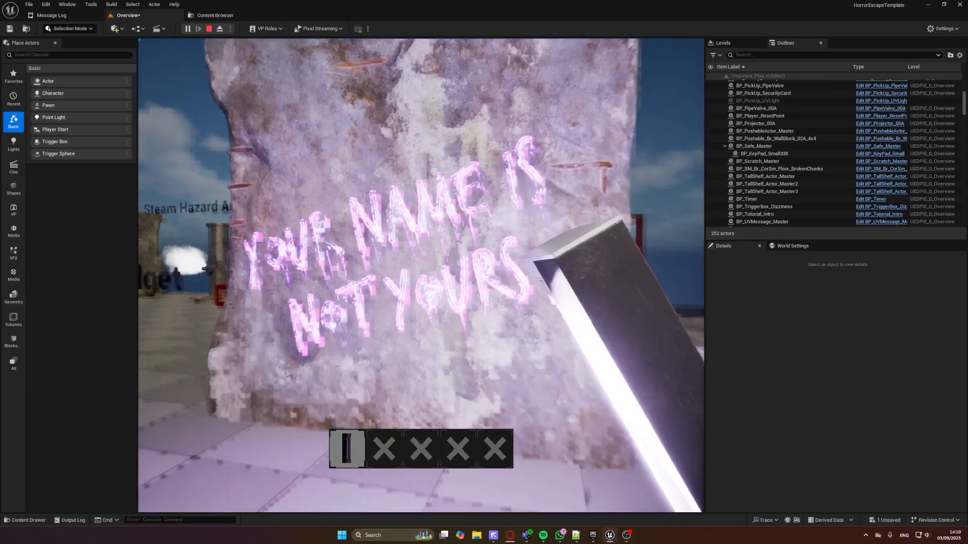
{"action": "key", "text": "w"}
{"action": "key", "text": "s"}
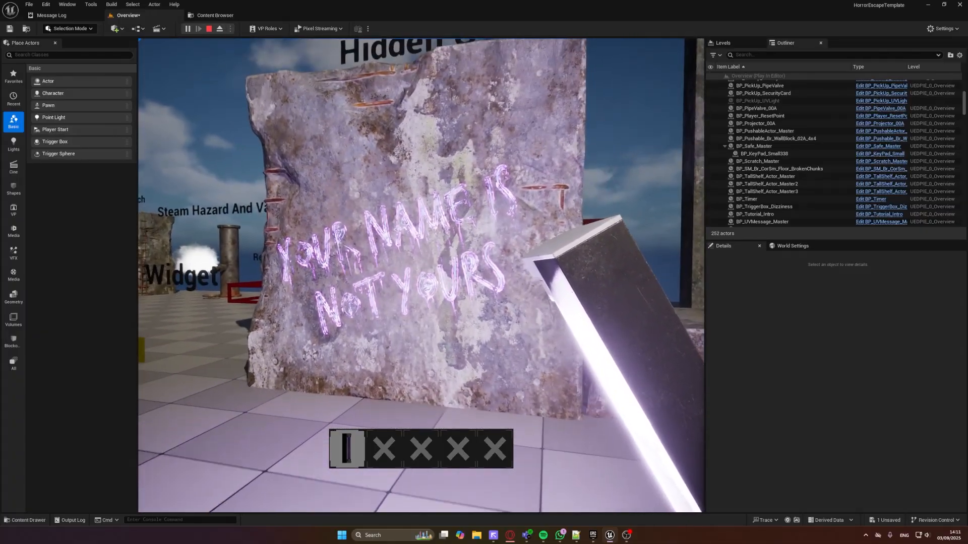
Drop the UV light on the floor by the wall and end the play test
{"action": "key", "text": "w"}
{"action": "key", "text": "g"}
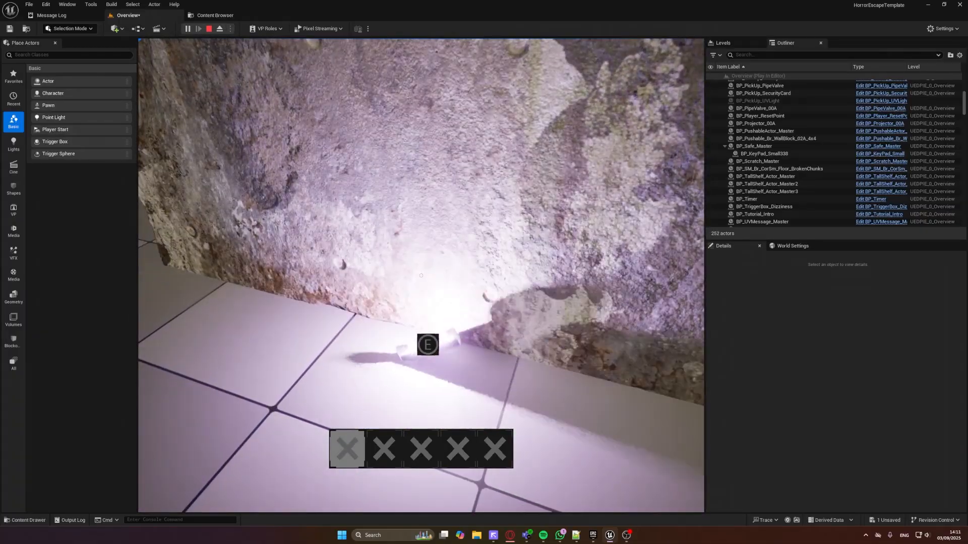
{"action": "key", "text": "Escape"}
Frame BP_SM_Br_CorSm_Floor_BrokenChunks, review its WITB Variables, and toggle Enable Random Rotation off and back on
{"action": "key", "text": "f"}
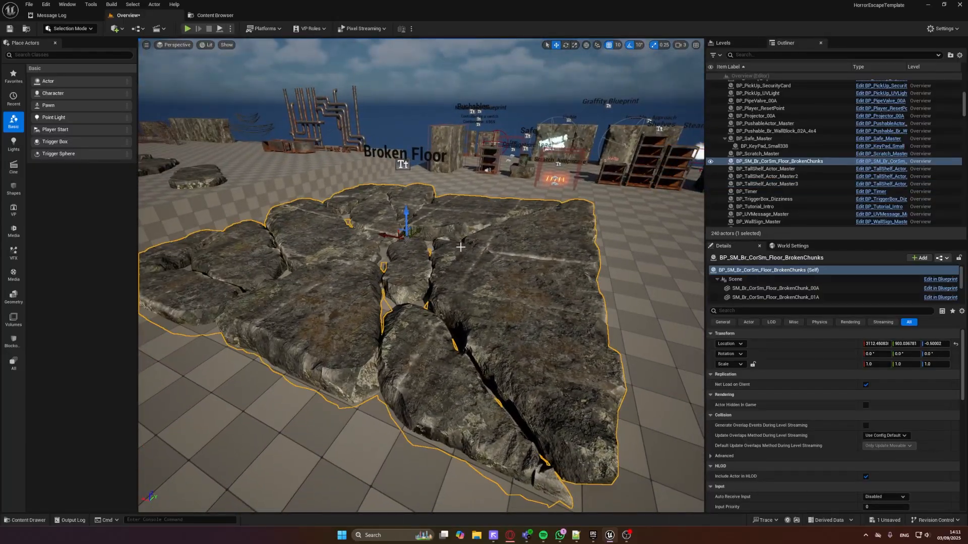
{"action": "scroll", "coordinate": [892, 383], "scroll_direction": "down", "scroll_amount": 4}
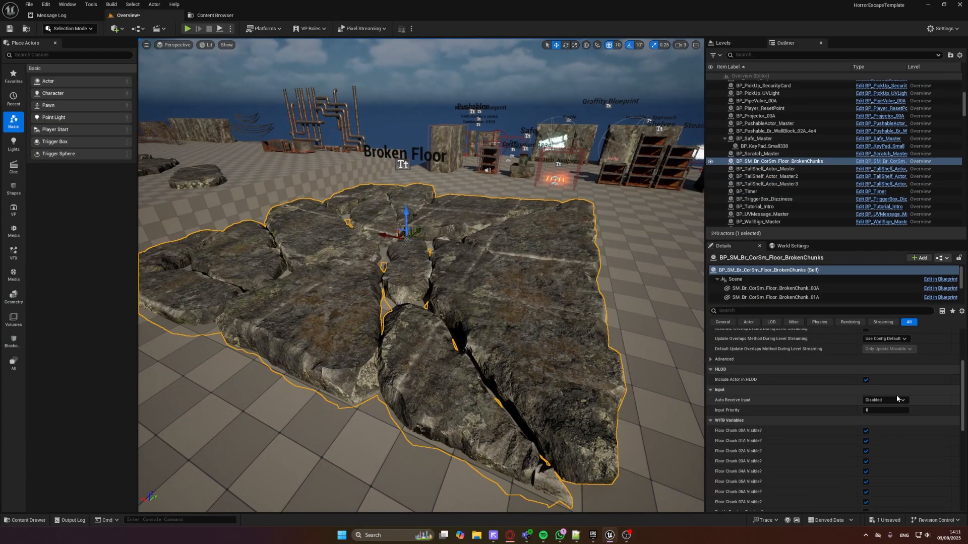
{"action": "scroll", "coordinate": [889, 455], "scroll_direction": "down", "scroll_amount": 2}
{"action": "scroll", "coordinate": [776, 389], "scroll_direction": "down", "scroll_amount": 2}
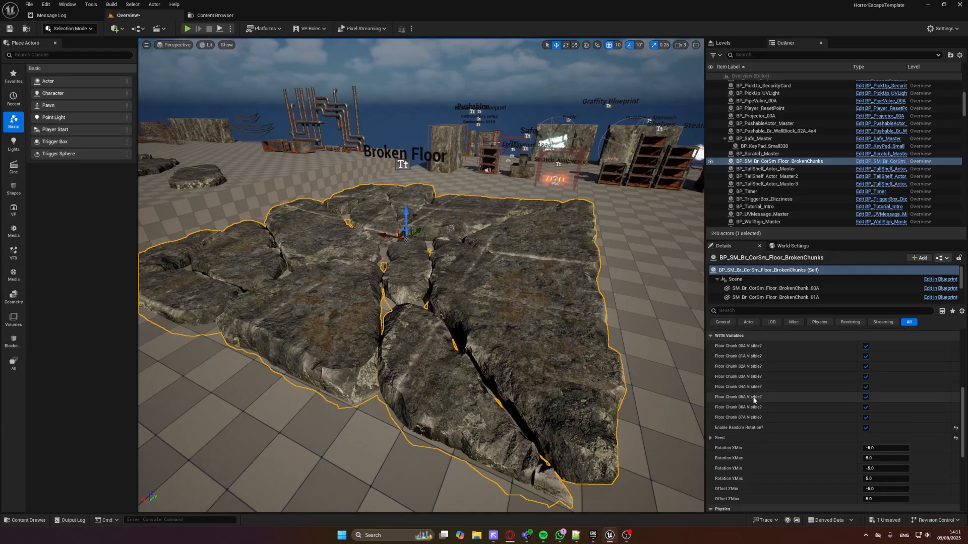
{"action": "left_click", "coordinate": [864, 429]}
{"action": "left_click", "coordinate": [864, 429]}
{"action": "scroll", "coordinate": [857, 428], "scroll_direction": "down", "scroll_amount": 2}
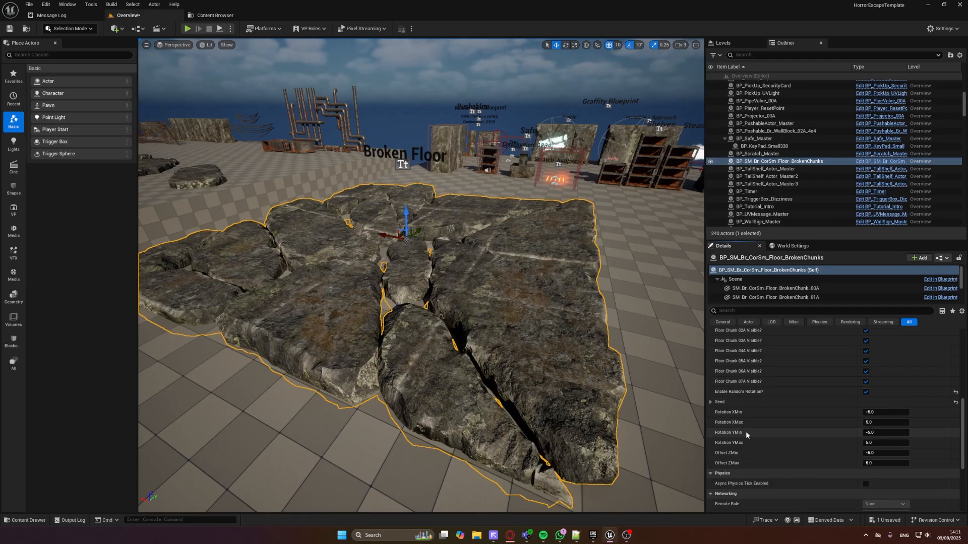
Try Rotation XMin about -21.4, Rotation YMin about 17.9 and Offset ZMin about 247 on the broken floor, hiding chunks 04A, 03A and 02A
{"action": "left_click_drag", "start_coordinate": [886, 453], "coordinate": [857, 412]}
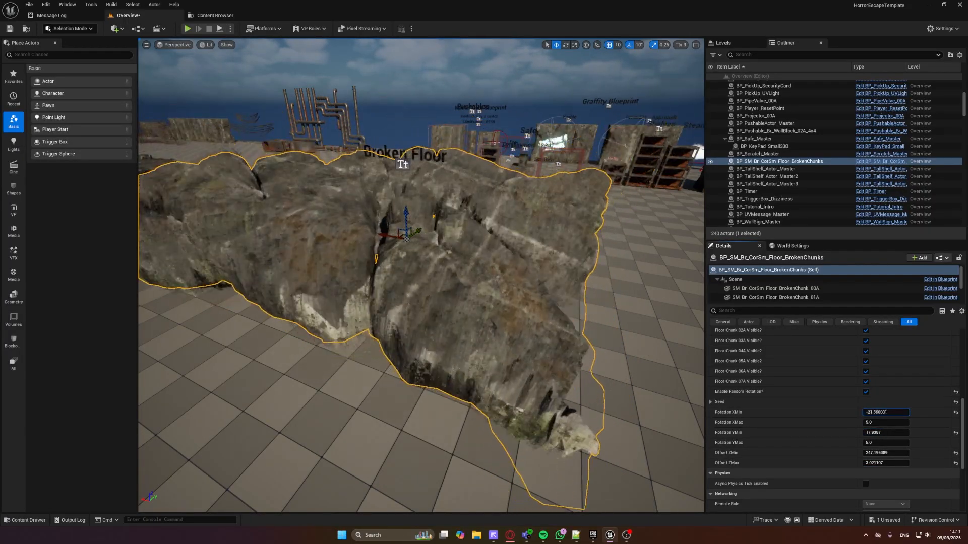
{"action": "left_click", "coordinate": [866, 352]}
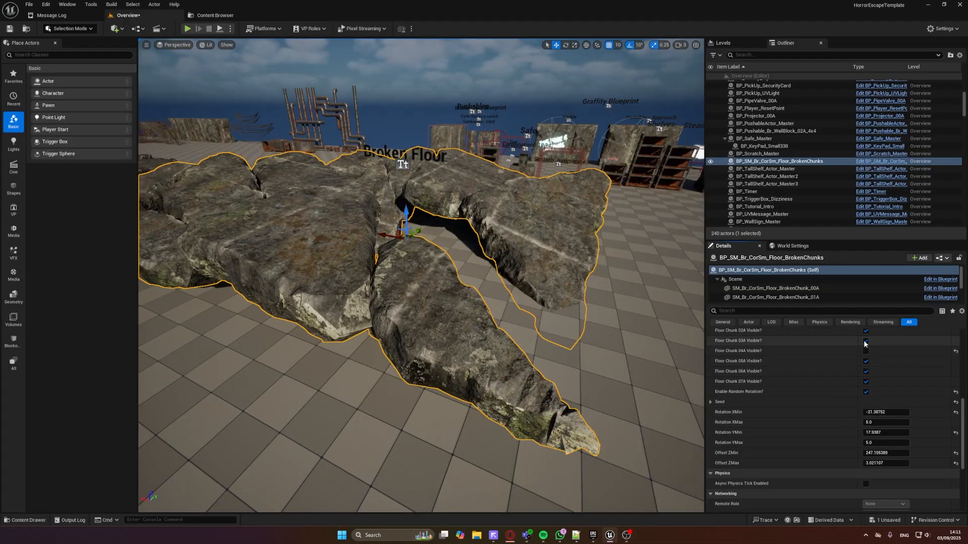
{"action": "left_click", "coordinate": [866, 341]}
{"action": "left_click", "coordinate": [865, 331]}
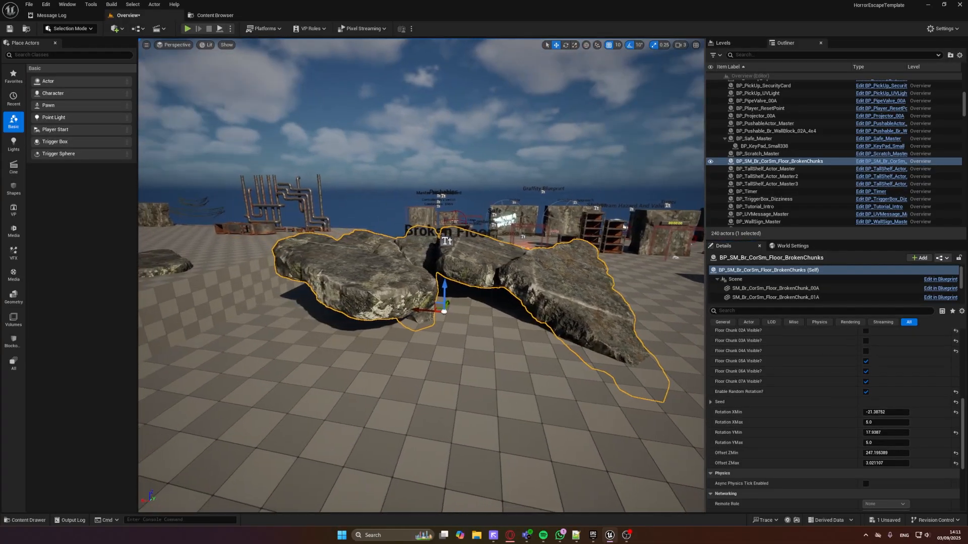
Go from the Broken Floor to the Warp Sphere display and view the wall blocks around it
{"action": "key", "text": "w"}
{"action": "right_click_drag", "start_coordinate": [421, 275], "coordinate": [421, 275]}
{"action": "key", "text": "s"}
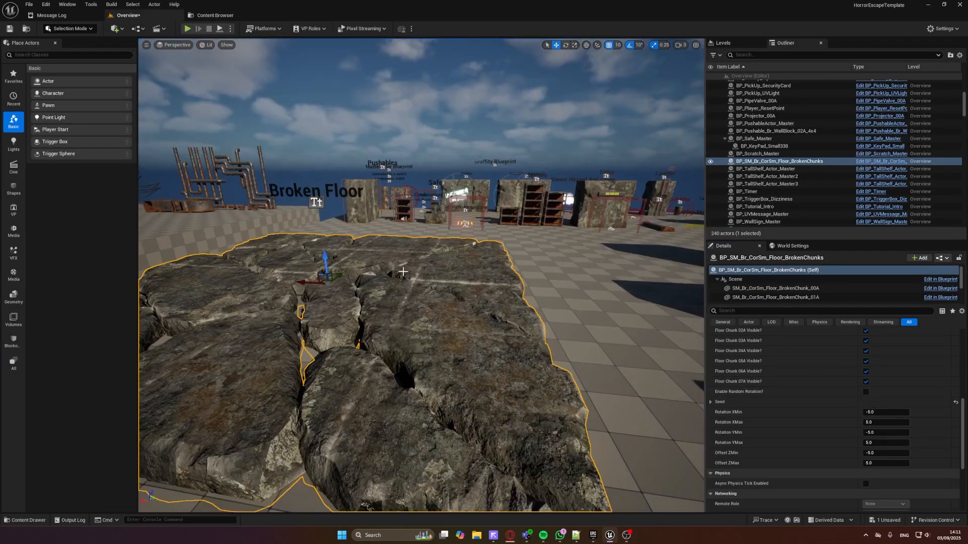
{"action": "key", "text": "s"}
{"action": "right_click_drag", "start_coordinate": [462, 361], "coordinate": [529, 348]}
{"action": "key", "text": "w"}
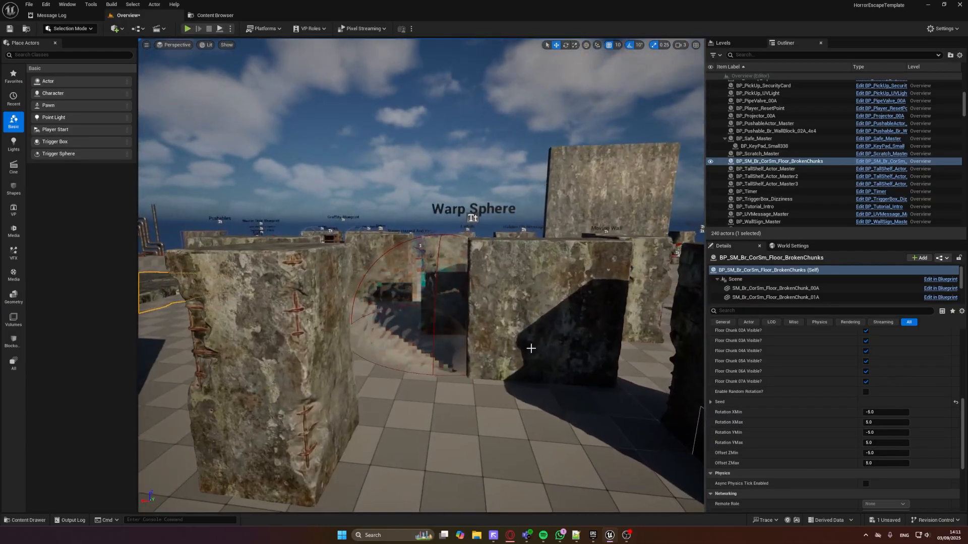
{"action": "key", "text": "s"}
{"action": "right_click_drag", "start_coordinate": [474, 333], "coordinate": [470, 320]}
{"action": "key", "text": "q"}
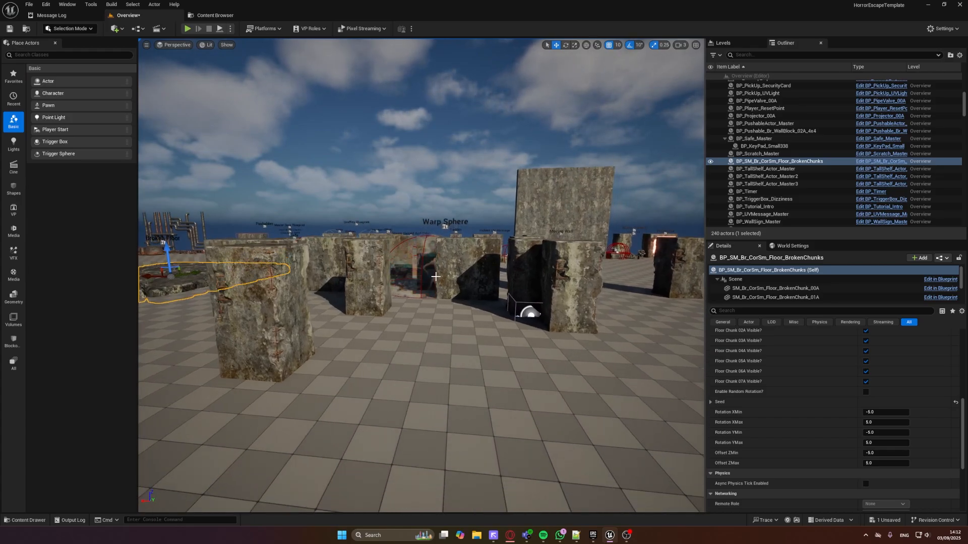
{"action": "key", "text": "q"}
{"action": "key", "text": "d"}
{"action": "right_click_drag", "start_coordinate": [435, 277], "coordinate": [436, 276]}
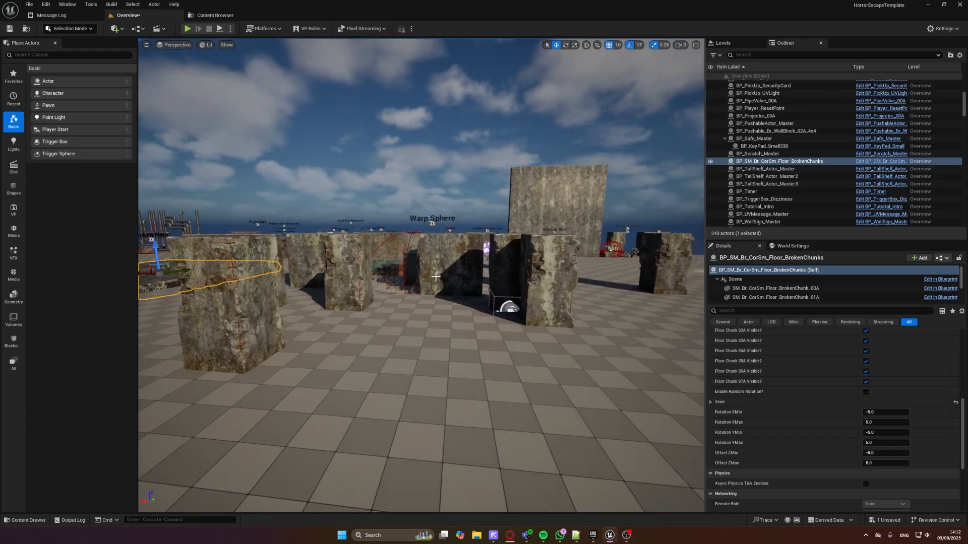
Select wall block BP_WarpActor_Br_WallBlock_04A_2x6 and examine the meshes in its Warp Static Mesh Array
{"action": "left_click", "coordinate": [341, 255]}
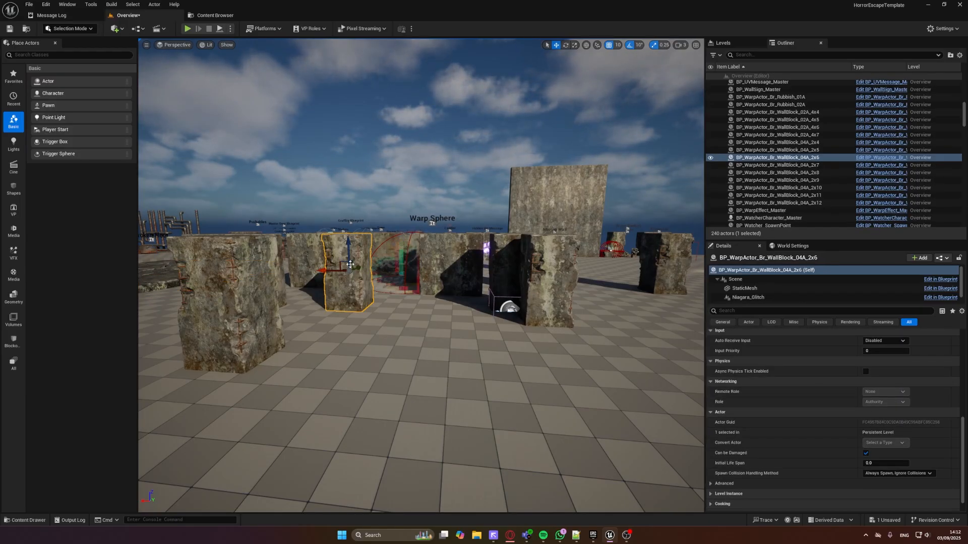
{"action": "scroll", "coordinate": [892, 418], "scroll_direction": "up", "scroll_amount": 6}
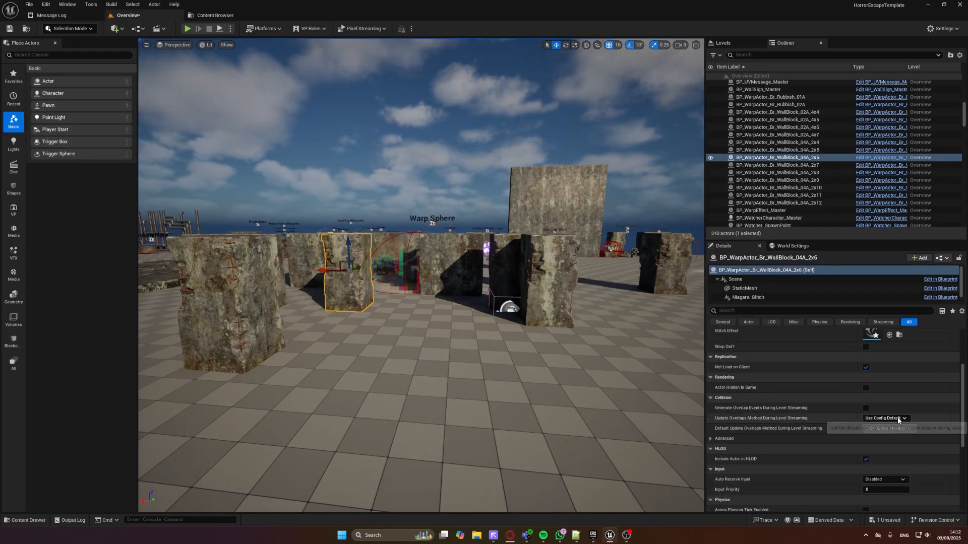
{"action": "scroll", "coordinate": [903, 412], "scroll_direction": "up", "scroll_amount": 1}
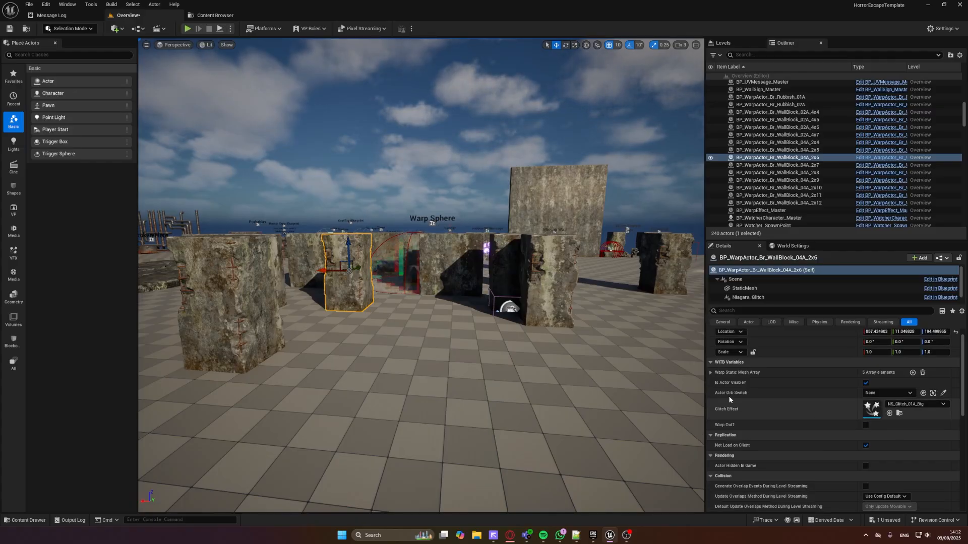
{"action": "left_click", "coordinate": [710, 373]}
{"action": "scroll", "coordinate": [771, 392], "scroll_direction": "down", "scroll_amount": 2}
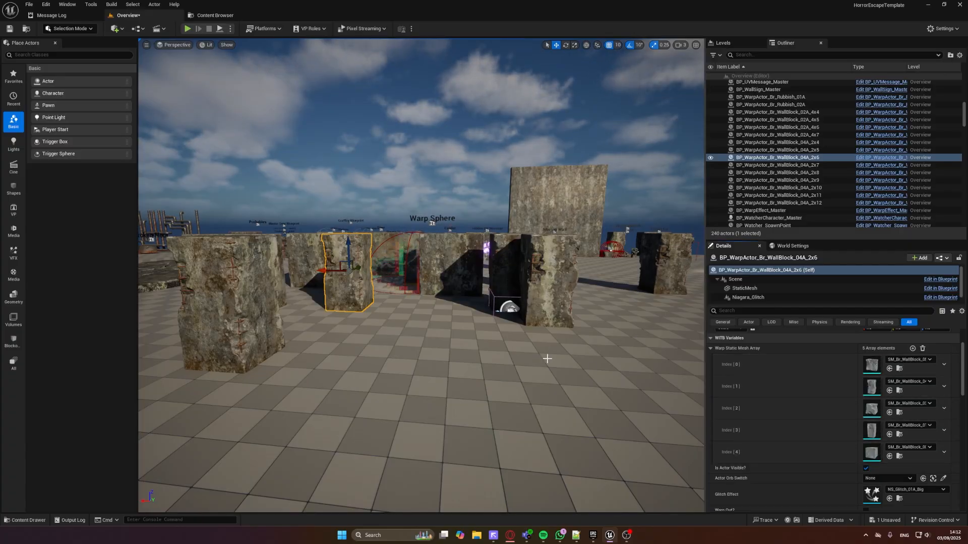
Play-test the Warp Sphere area, moving forward and back among the warping wall blocks, and end the play test
{"action": "left_click", "coordinate": [187, 29]}
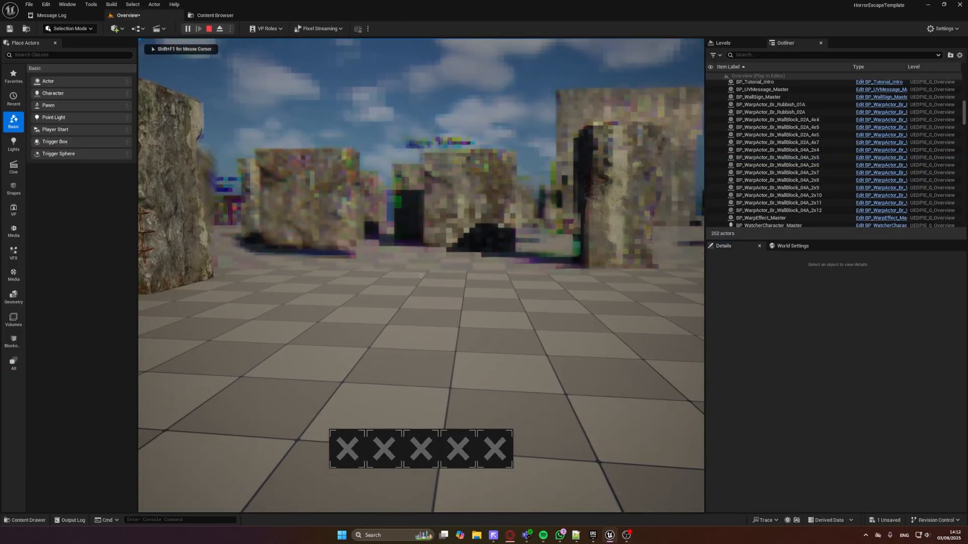
{"action": "key", "text": "w"}
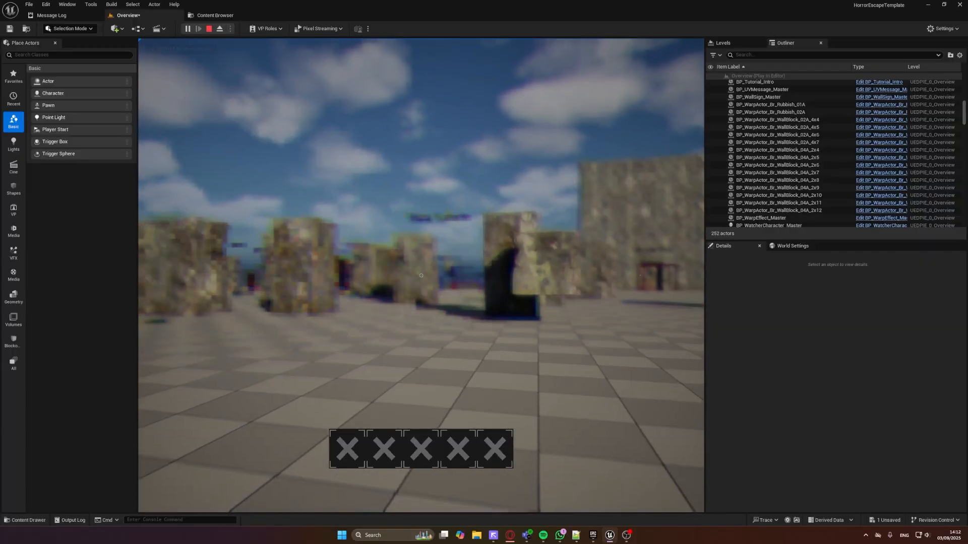
{"action": "key", "text": "s"}
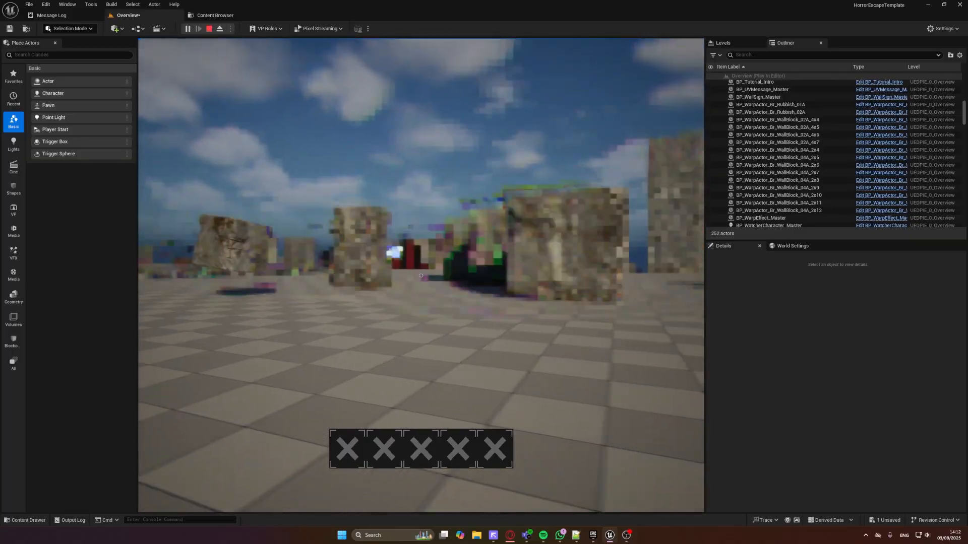
{"action": "key", "text": "w"}
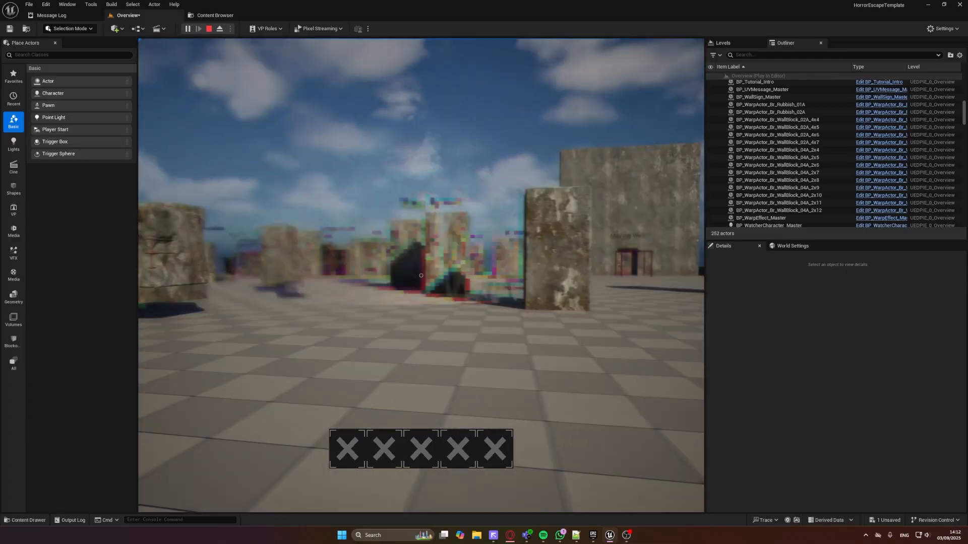
{"action": "key", "text": "Escape"}
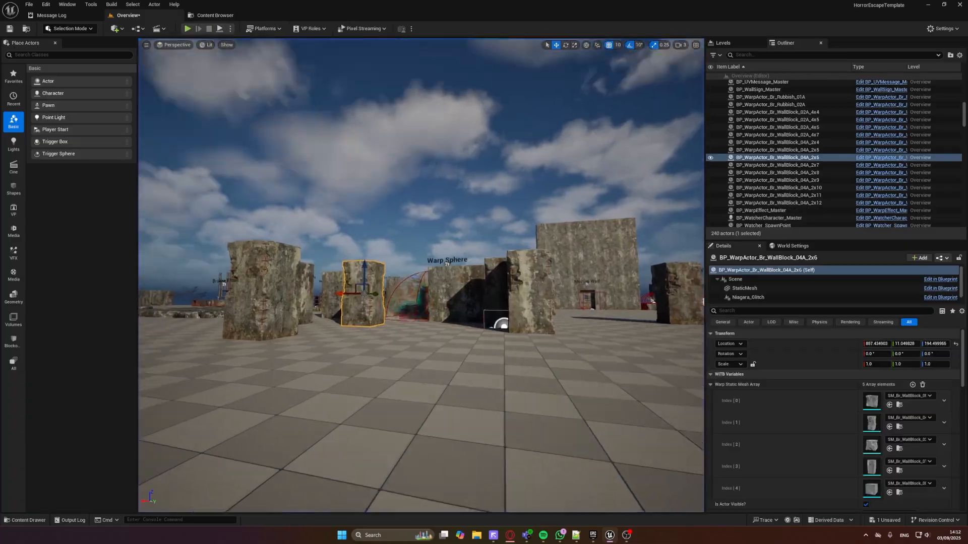
Go to the Monster display and start a play test from the floor in front of its red trigger frame
{"action": "key", "text": "w"}
{"action": "right_click_drag", "start_coordinate": [421, 276], "coordinate": [544, 357]}
{"action": "key", "text": "s"}
{"action": "key", "text": "w"}
{"action": "key", "text": "d"}
{"action": "right_click_drag", "start_coordinate": [419, 205], "coordinate": [459, 227]}
{"action": "right_click_drag", "start_coordinate": [413, 189], "coordinate": [461, 332]}
{"action": "right_click", "coordinate": [445, 378]}
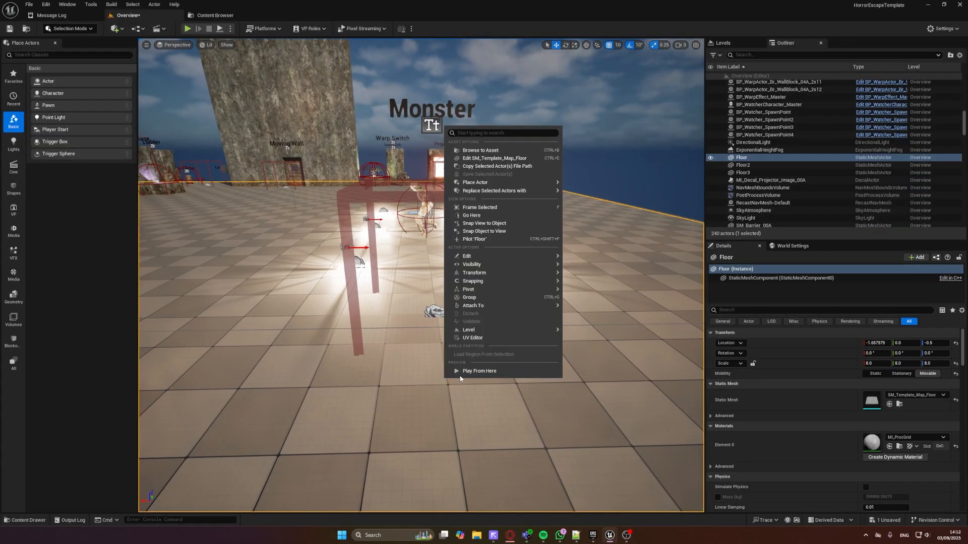
{"action": "left_click", "coordinate": [462, 371]}
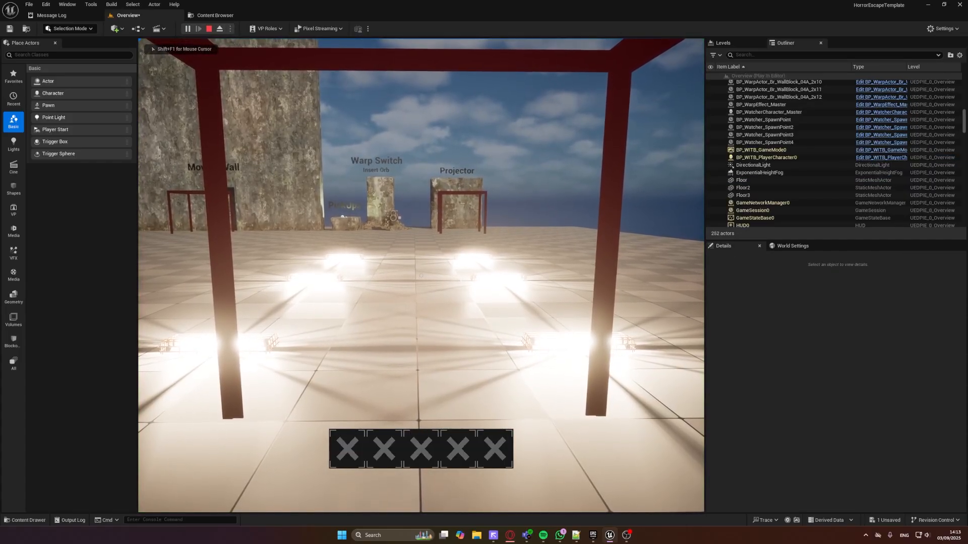
Play-test the Monster area by walking through its trigger frame and among the fluorescent lights, and end the play test
{"action": "key", "text": "s"}
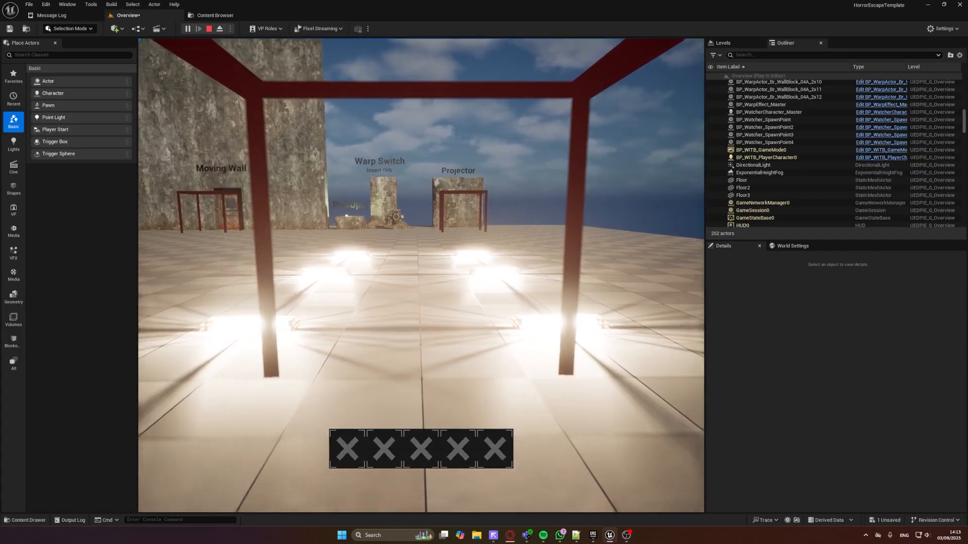
{"action": "key", "text": "w"}
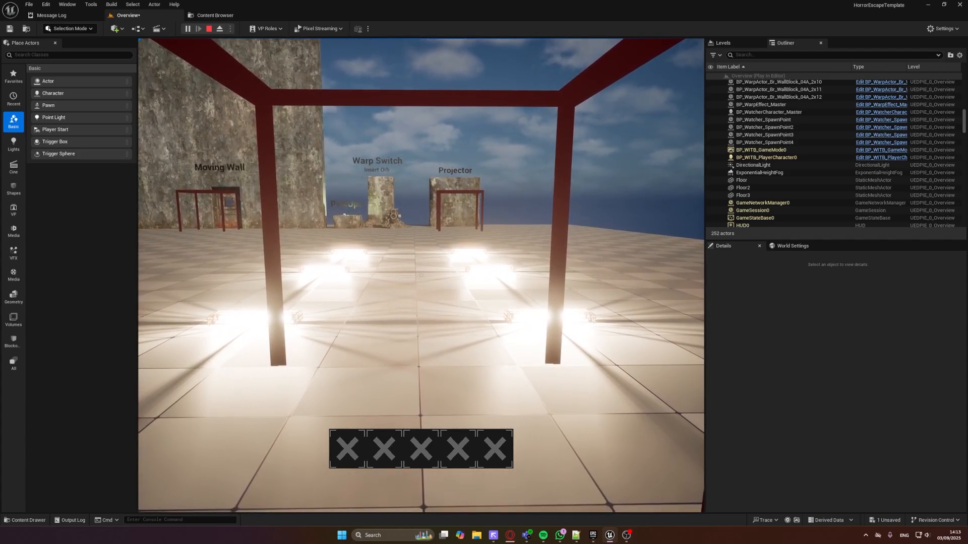
{"action": "key", "text": "w"}
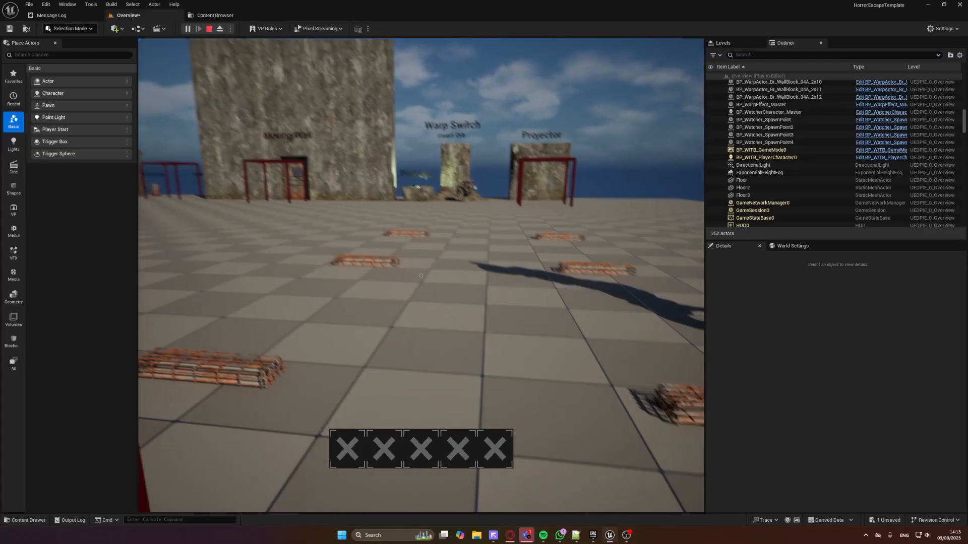
{"action": "key", "text": "s"}
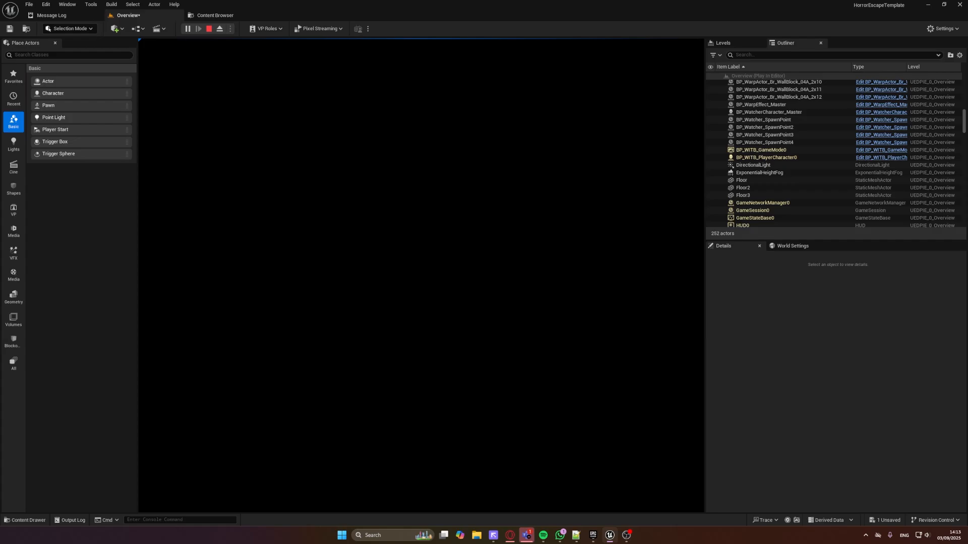
{"action": "key", "text": "Escape"}
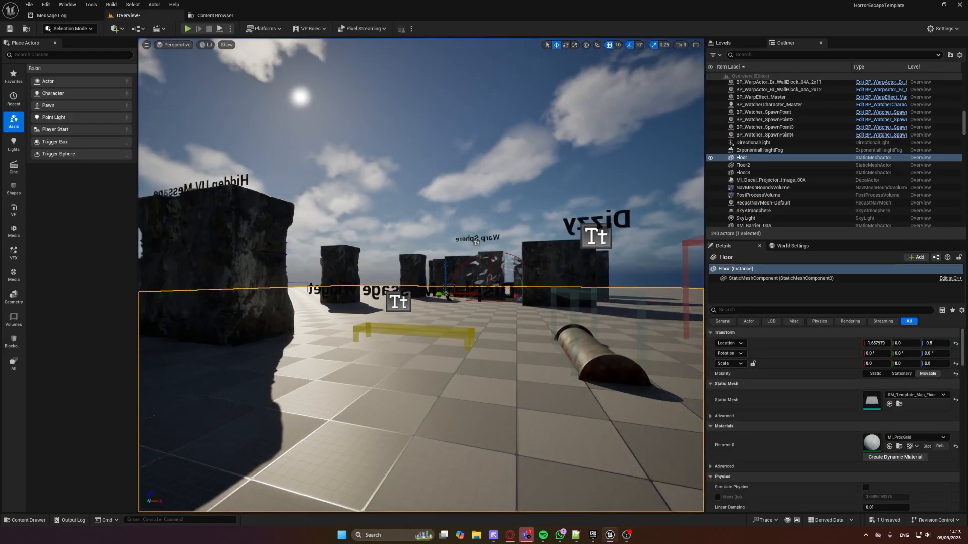
Show the editor helper icons at the Monster display and select the spawn point BP_Watcher_SpawnPoint
{"action": "right_click_drag", "start_coordinate": [598, 339], "coordinate": [373, 277]}
{"action": "key", "text": "g"}
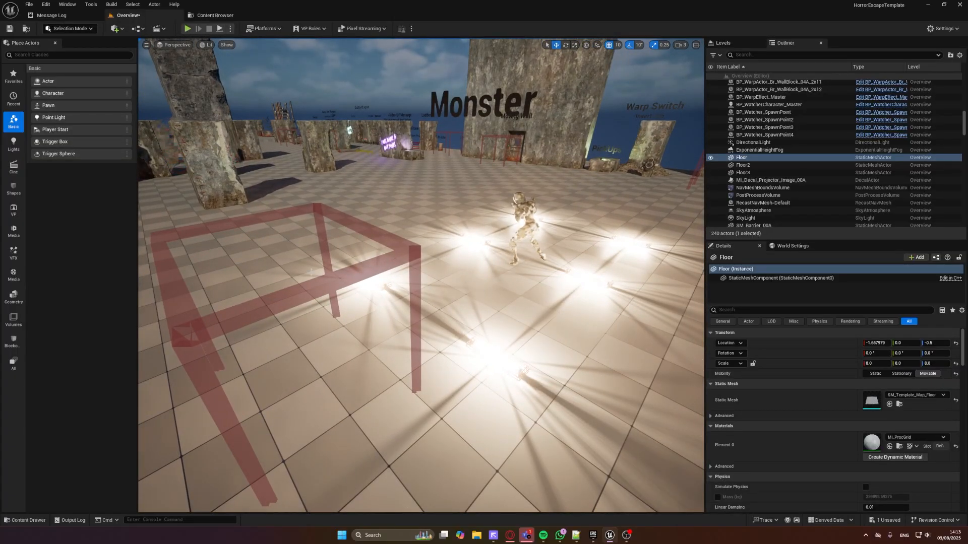
{"action": "right_click_drag", "start_coordinate": [309, 273], "coordinate": [519, 289]}
{"action": "key", "text": "g"}
{"action": "left_click", "coordinate": [558, 322]}
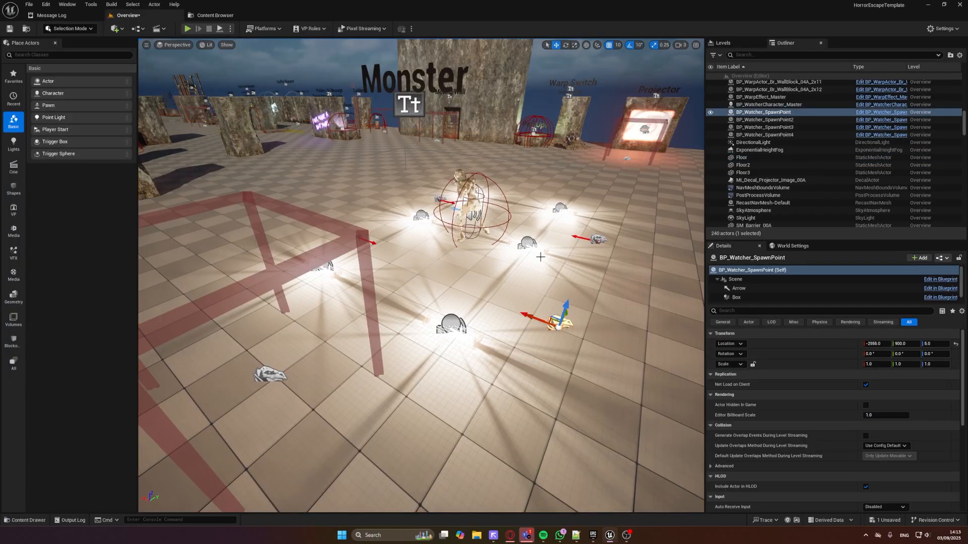
{"action": "key", "text": "d"}
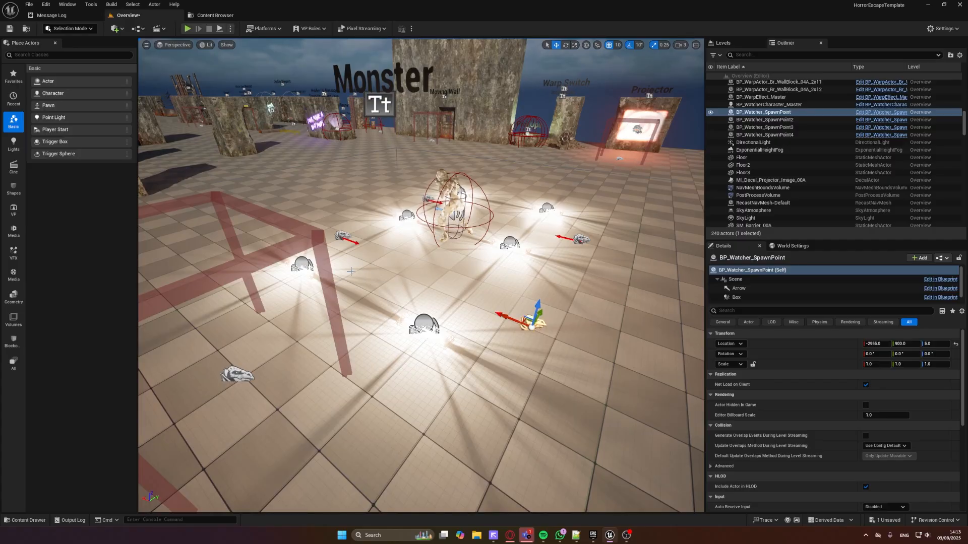
{"action": "key", "text": "w"}
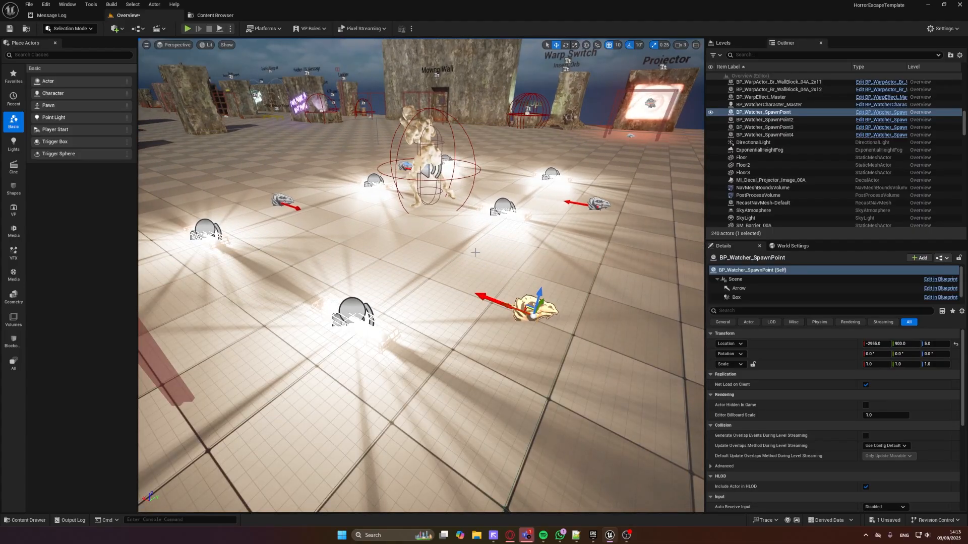
Examine the monster, its spawn points and the surrounding fluorescent lights from nearer and farther away
{"action": "right_click_drag", "start_coordinate": [476, 252], "coordinate": [484, 222]}
{"action": "key", "text": "s"}
{"action": "key", "text": "w"}
{"action": "key", "text": "w"}
{"action": "key", "text": "s"}
{"action": "key", "text": "s"}
{"action": "key", "text": "w"}
{"action": "key", "text": "w"}
{"action": "key", "text": "s"}
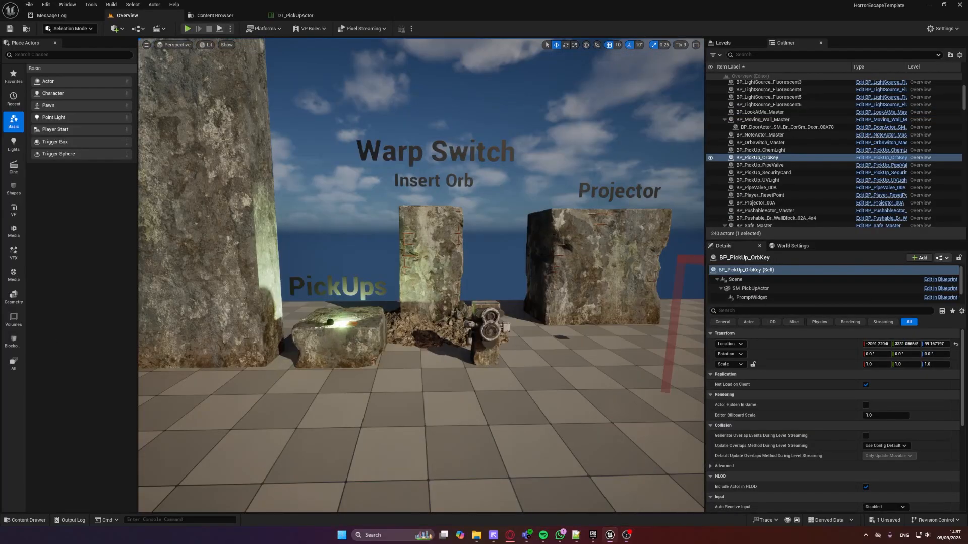
Select the Projector's trigger frame BP_GlobalEventManager_Master4, open its blueprint and view the event graph
{"action": "right_click_drag", "start_coordinate": [349, 332], "coordinate": [330, 309]}
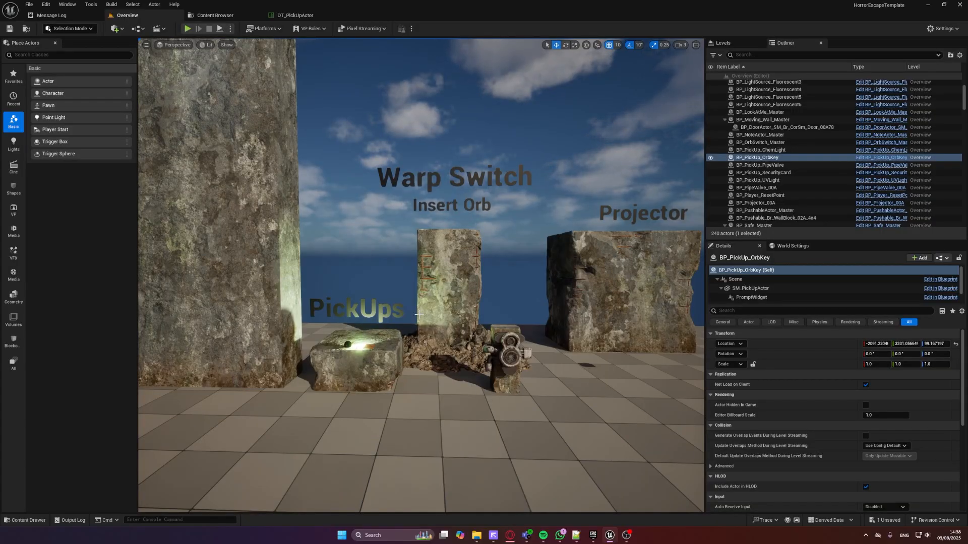
{"action": "right_click_drag", "start_coordinate": [419, 314], "coordinate": [438, 292]}
{"action": "left_click", "coordinate": [437, 295]}
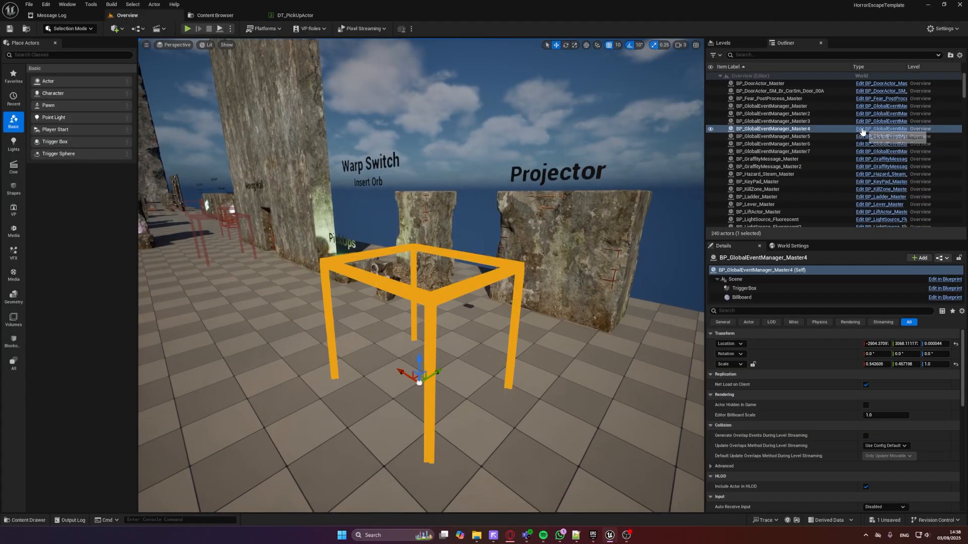
{"action": "left_click", "coordinate": [882, 129]}
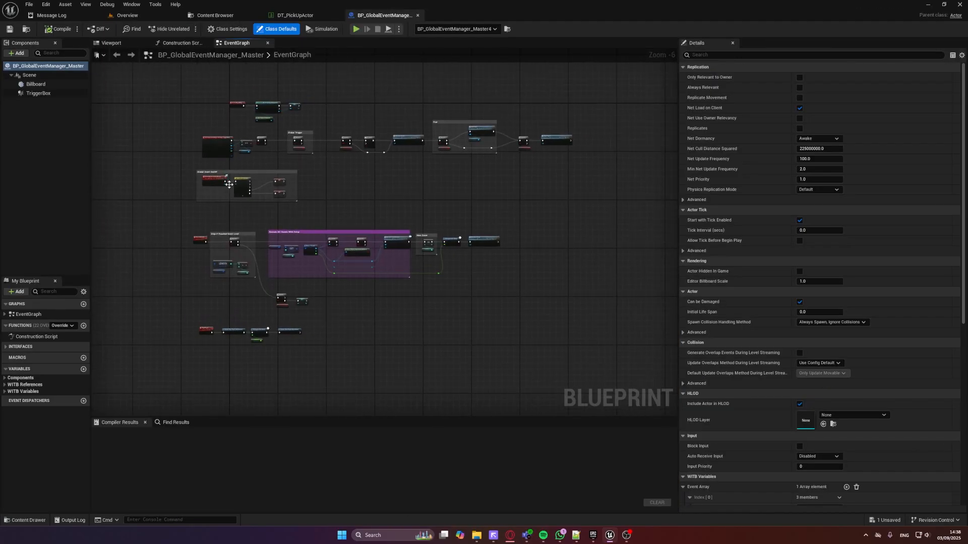
{"action": "scroll", "coordinate": [315, 215], "scroll_direction": "up", "scroll_amount": 2}
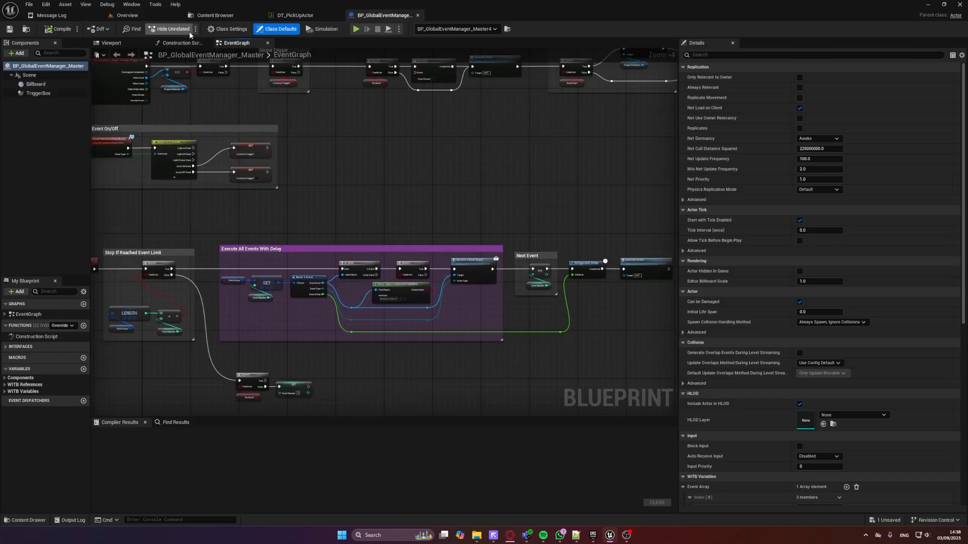
Return to the Overview level and examine the Projector trigger's Event Array settings
{"action": "left_click", "coordinate": [150, 15]}
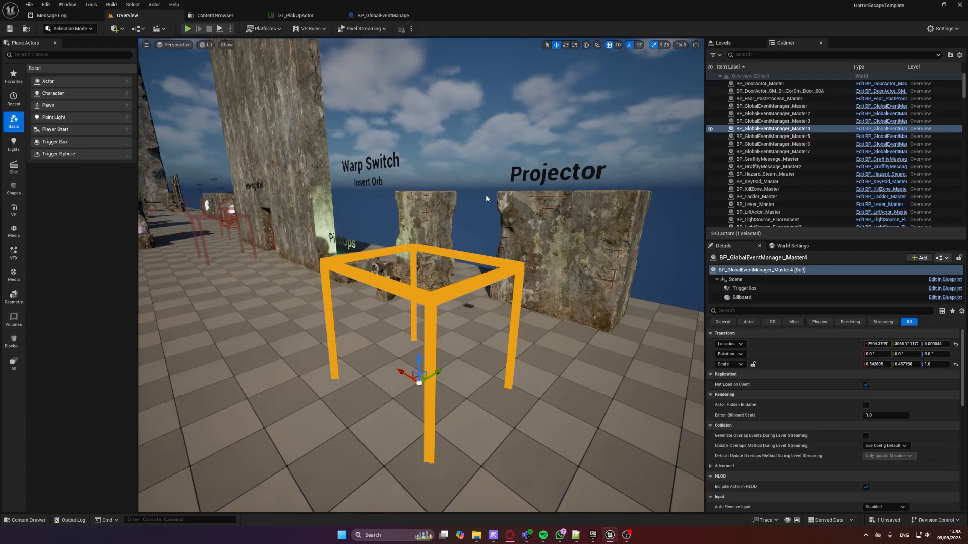
{"action": "right_click_drag", "start_coordinate": [485, 194], "coordinate": [498, 228]}
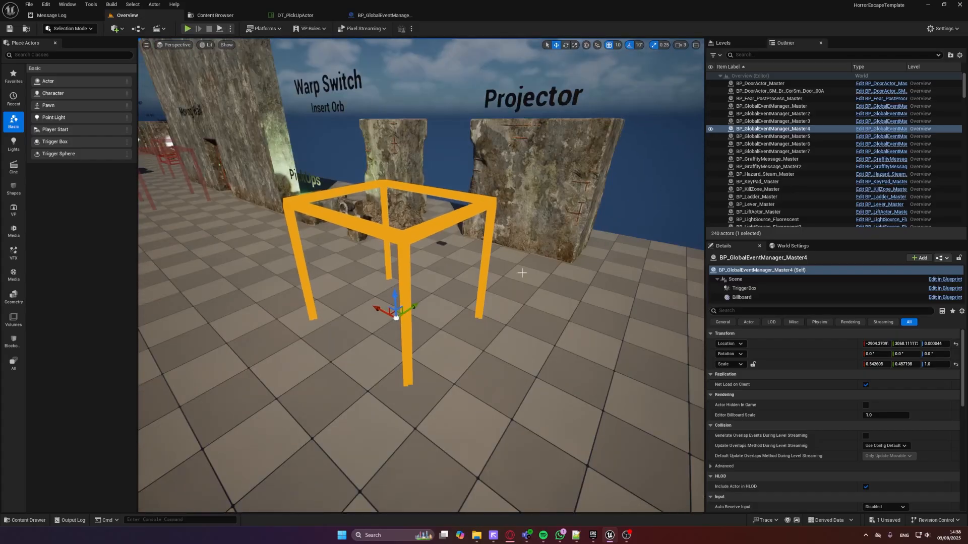
{"action": "scroll", "coordinate": [855, 371], "scroll_direction": "down", "scroll_amount": 8}
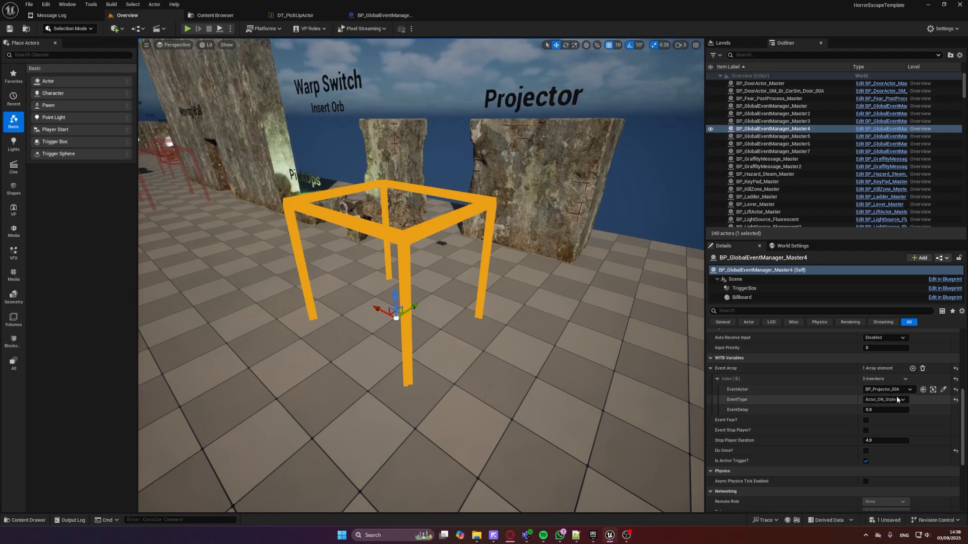
Duplicate a fluorescent light from the Monster area and place the copy on the floor in front of the Projector wall
{"action": "right_click_drag", "start_coordinate": [607, 327], "coordinate": [504, 325]}
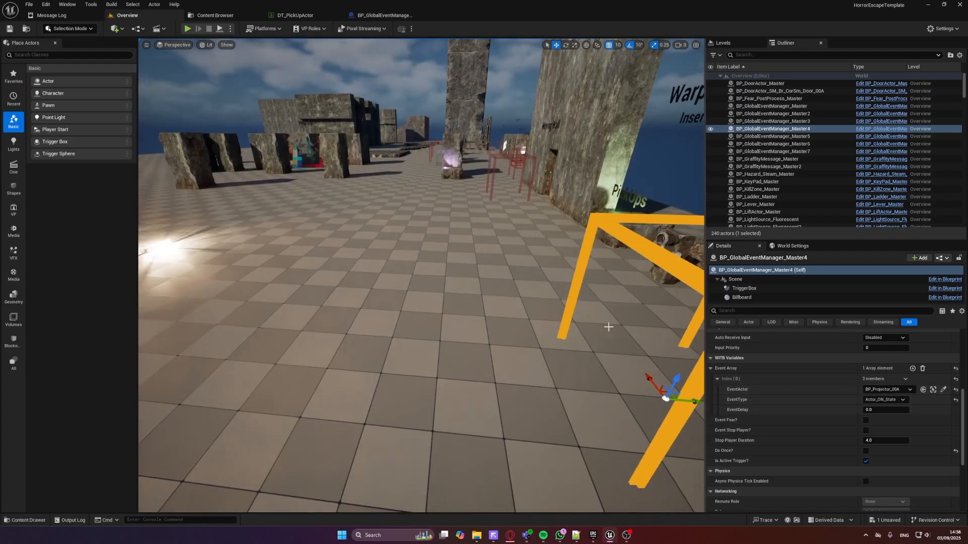
{"action": "scroll", "coordinate": [619, 325], "scroll_direction": "down", "scroll_amount": 3}
{"action": "right_click_drag", "start_coordinate": [571, 281], "coordinate": [569, 286]}
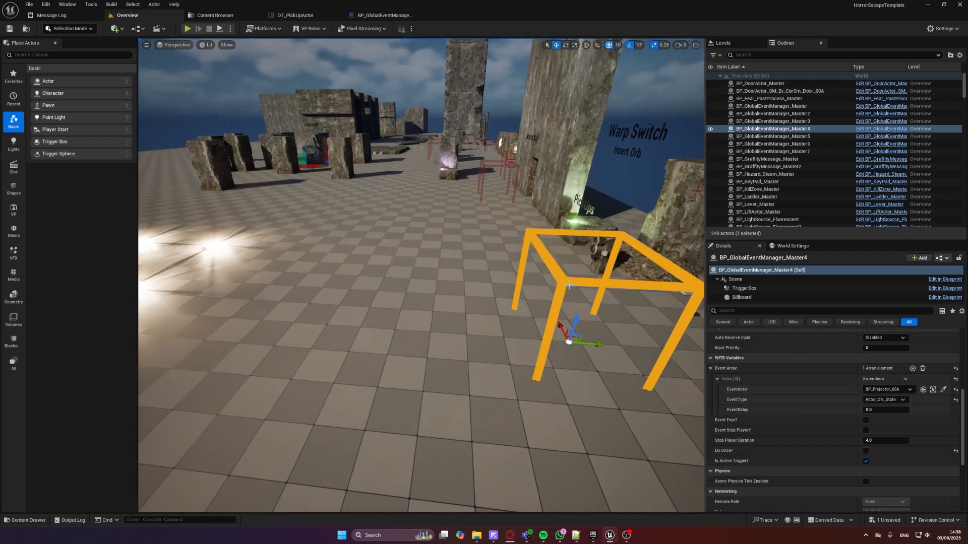
{"action": "left_click", "coordinate": [211, 246]}
{"action": "left_click_drag", "start_coordinate": [224, 242], "coordinate": [623, 256], "text": "alt"}
{"action": "key", "text": "f"}
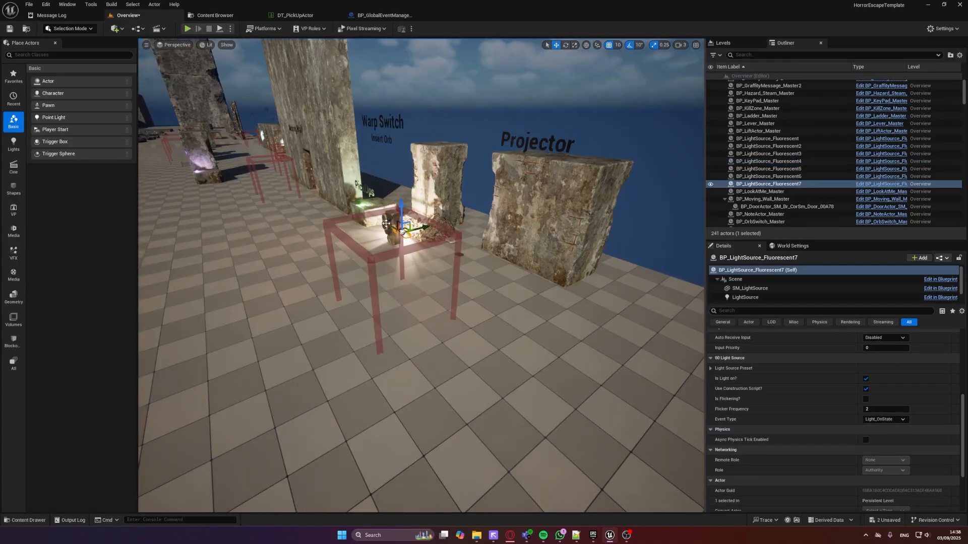
{"action": "left_click_drag", "start_coordinate": [385, 224], "coordinate": [535, 303]}
{"action": "key", "text": "w"}
{"action": "right_click_drag", "start_coordinate": [329, 214], "coordinate": [370, 214]}
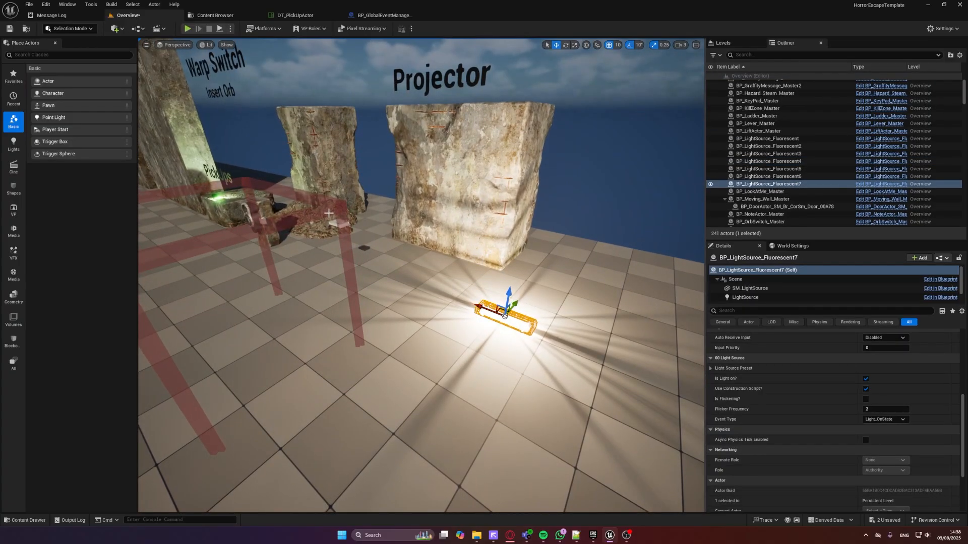
Add a second event to the Projector trigger for BP_LightSource_Fluorescent7 with type Light_OffState, and set the projector event's delay to 1.0
{"action": "left_click", "coordinate": [328, 214]}
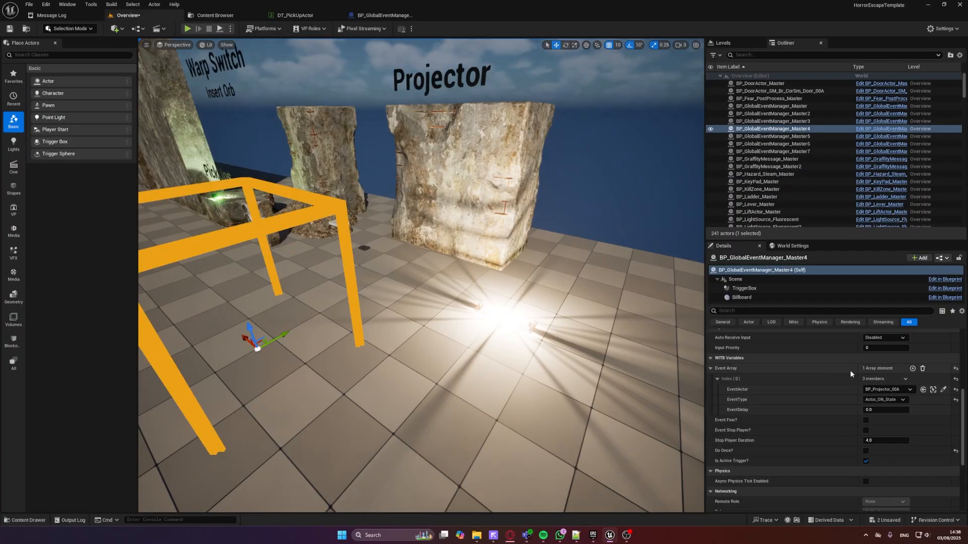
{"action": "left_click", "coordinate": [912, 368]}
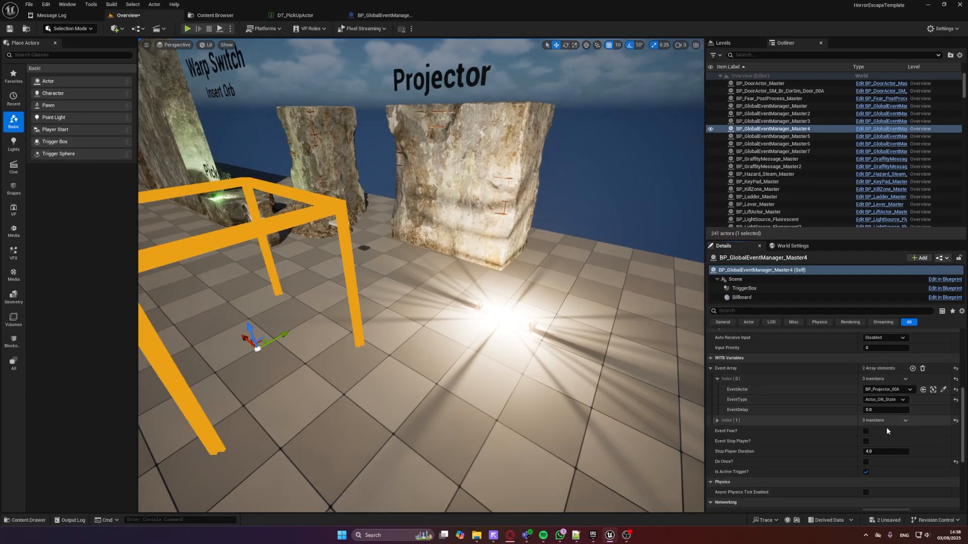
{"action": "left_click", "coordinate": [717, 420]}
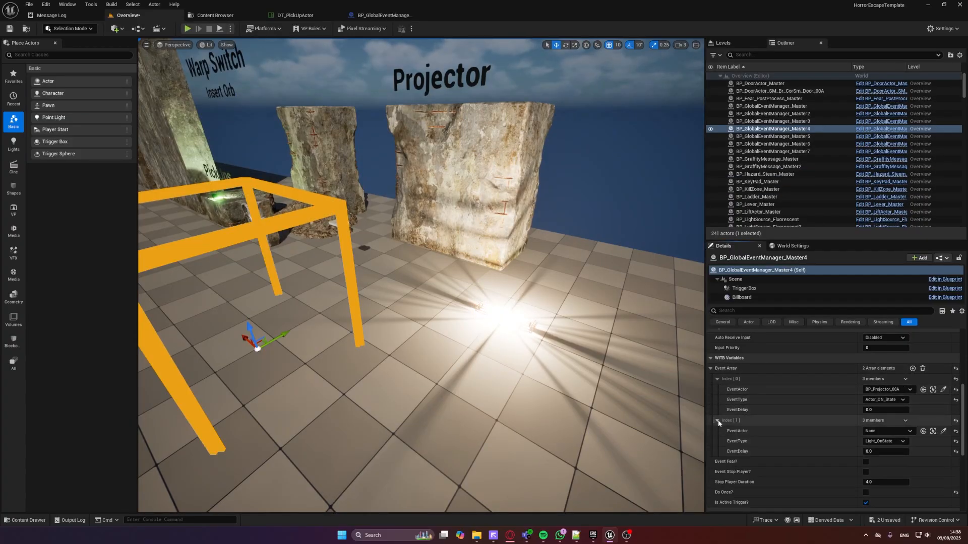
{"action": "left_click", "coordinate": [943, 432]}
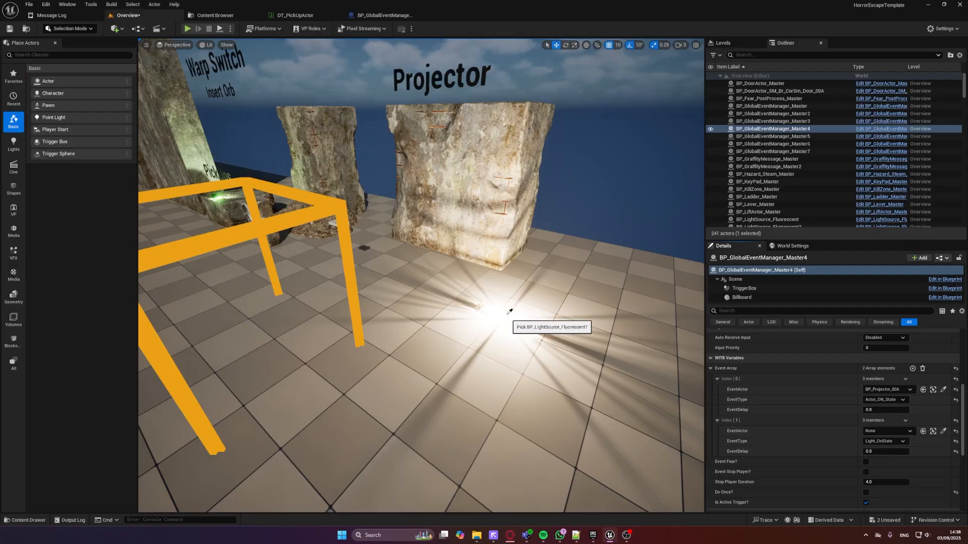
{"action": "left_click", "coordinate": [510, 311]}
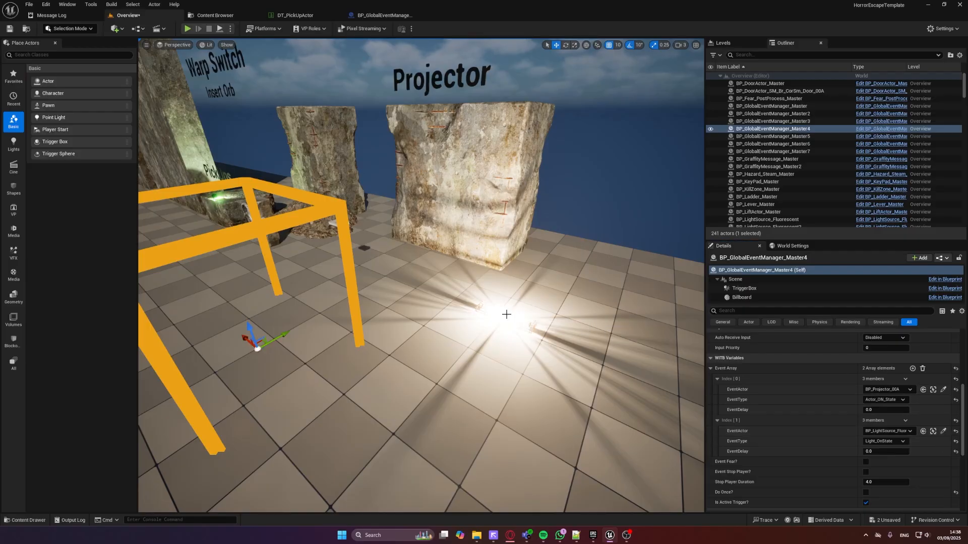
{"action": "left_click", "coordinate": [882, 443]}
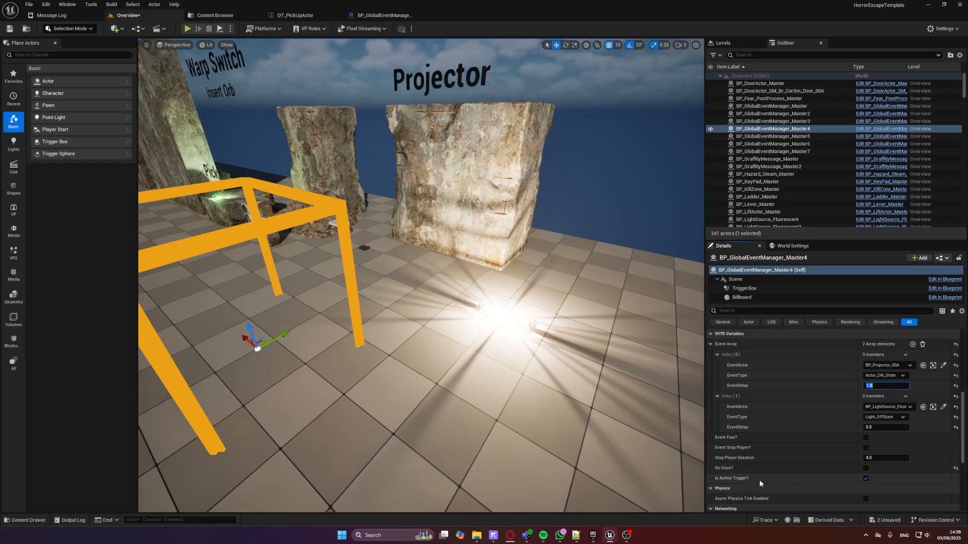
Locate the fluorescent light's blueprint BP_LightSource_Fluorescent in the Content Browser and open it
{"action": "right_click_drag", "start_coordinate": [555, 258], "coordinate": [556, 256]}
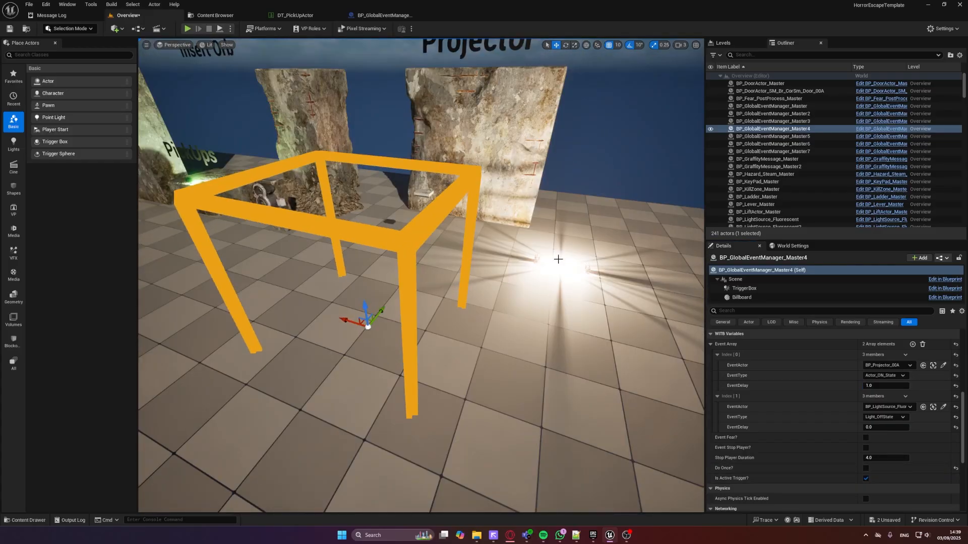
{"action": "right_click", "coordinate": [558, 260]}
{"action": "left_click", "coordinate": [585, 283]}
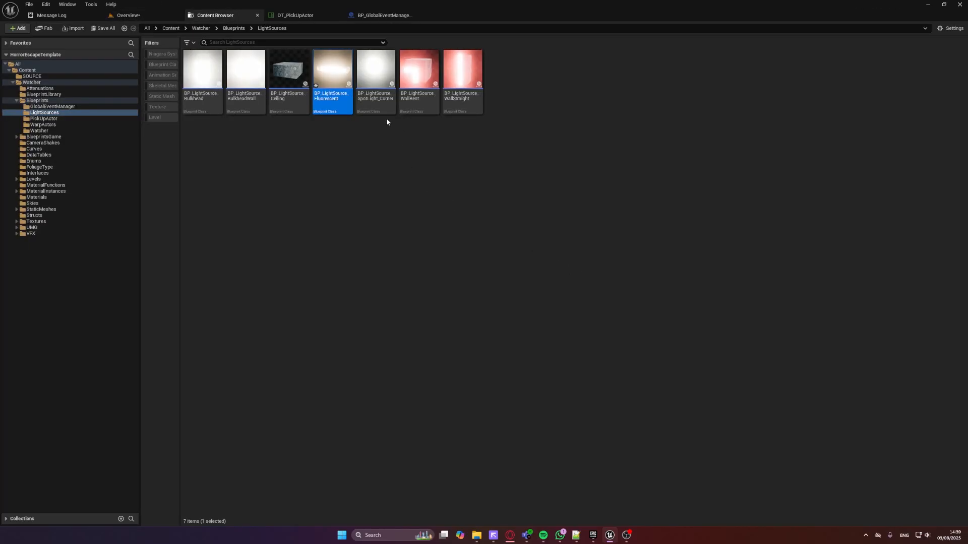
{"action": "double_click", "coordinate": [332, 81]}
{"action": "scroll", "coordinate": [374, 148], "scroll_direction": "up", "scroll_amount": 4}
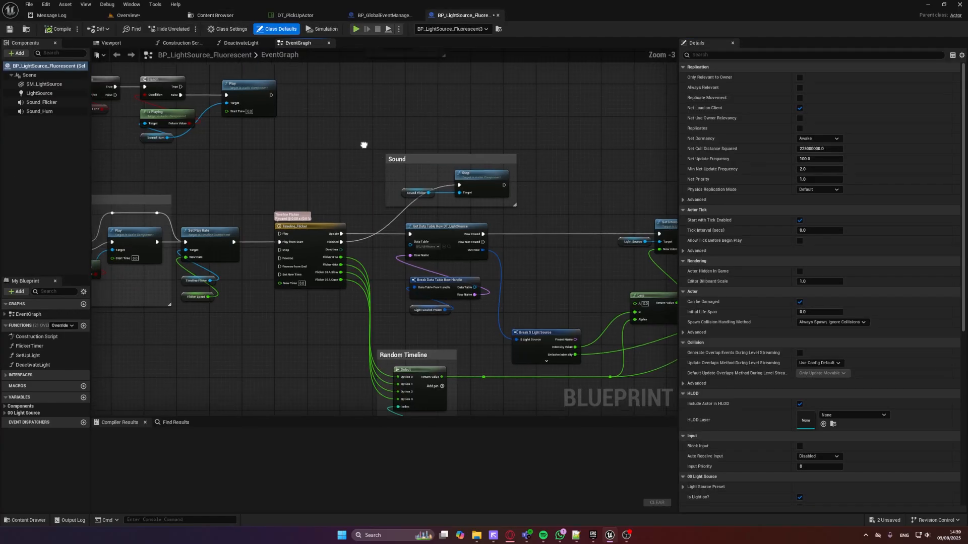
Examine the Global Event section of the light's event graph and follow the Off State call to its OffState event
{"action": "right_click_drag", "start_coordinate": [157, 63], "coordinate": [172, 123]}
{"action": "scroll", "coordinate": [173, 123], "scroll_direction": "up", "scroll_amount": 2}
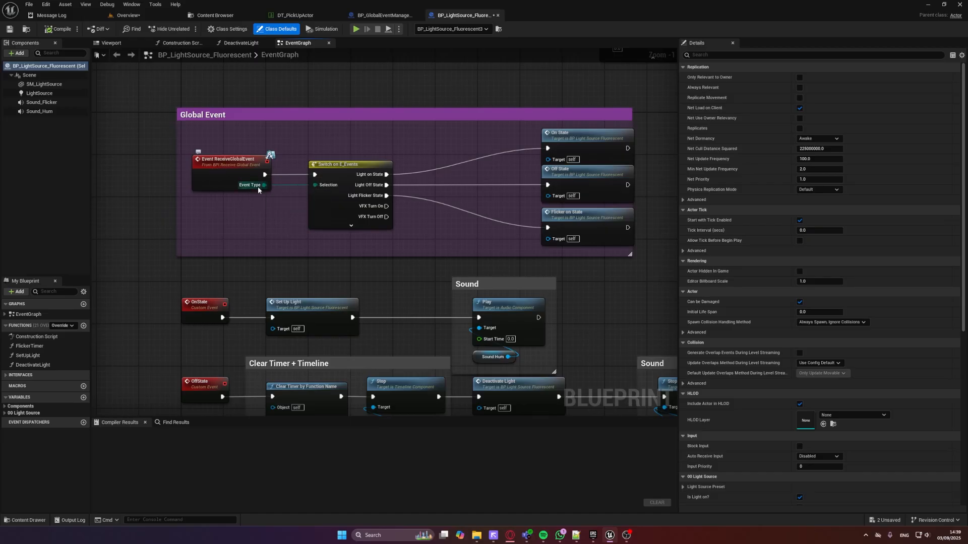
{"action": "right_click_drag", "start_coordinate": [336, 183], "coordinate": [302, 187]}
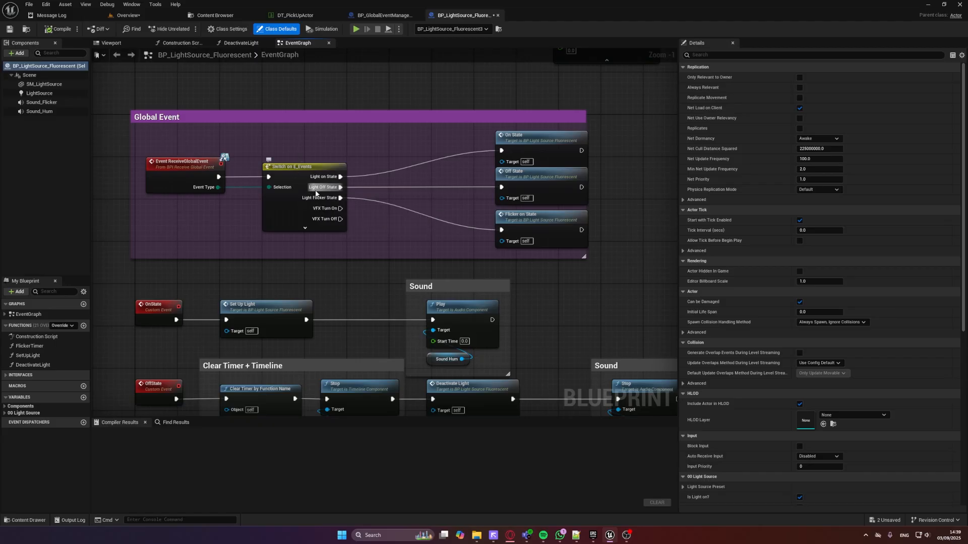
{"action": "double_click", "coordinate": [531, 180]}
{"action": "scroll", "coordinate": [456, 197], "scroll_direction": "down", "scroll_amount": 3}
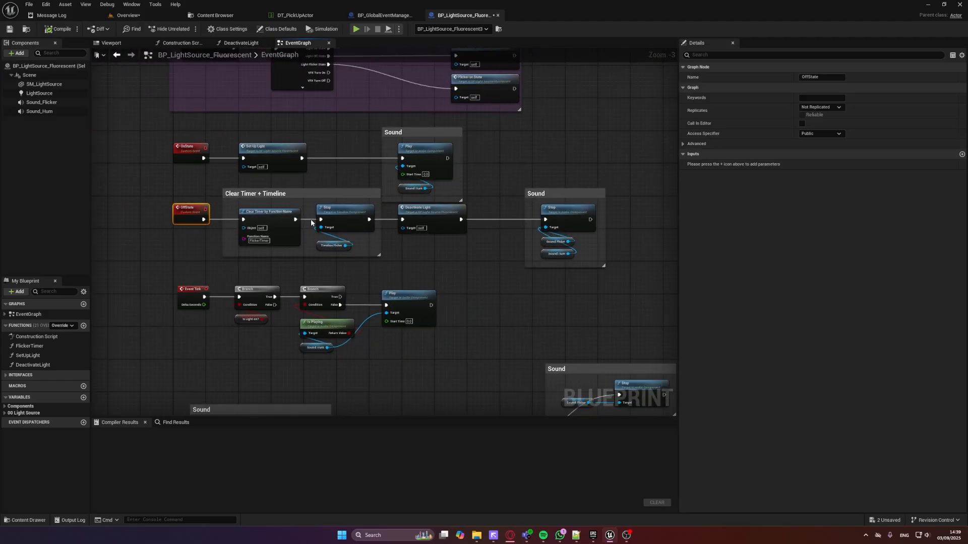
Return to the Overview level and play-test the Projector trigger by walking through its frame
{"action": "left_click", "coordinate": [128, 15]}
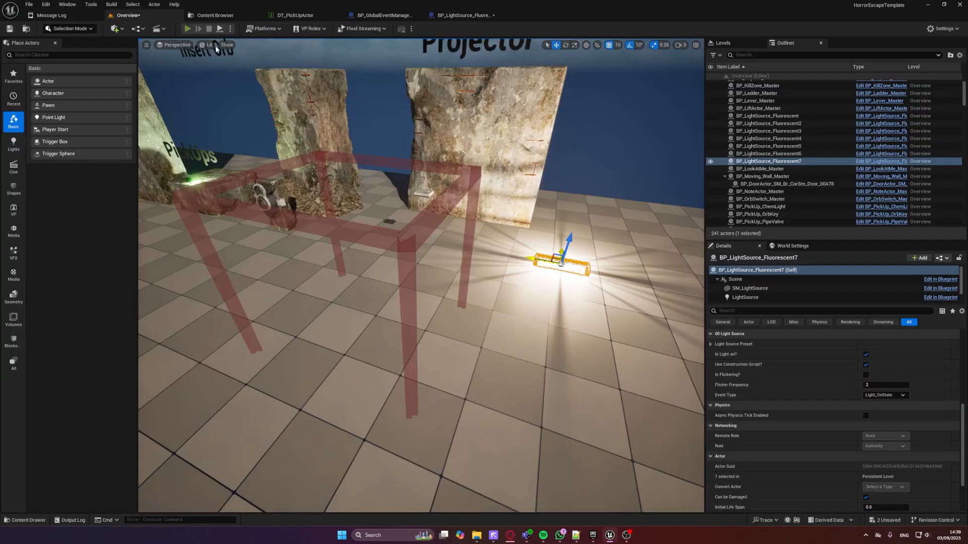
{"action": "left_click", "coordinate": [187, 29]}
{"action": "key", "text": "a"}
{"action": "key", "text": "w"}
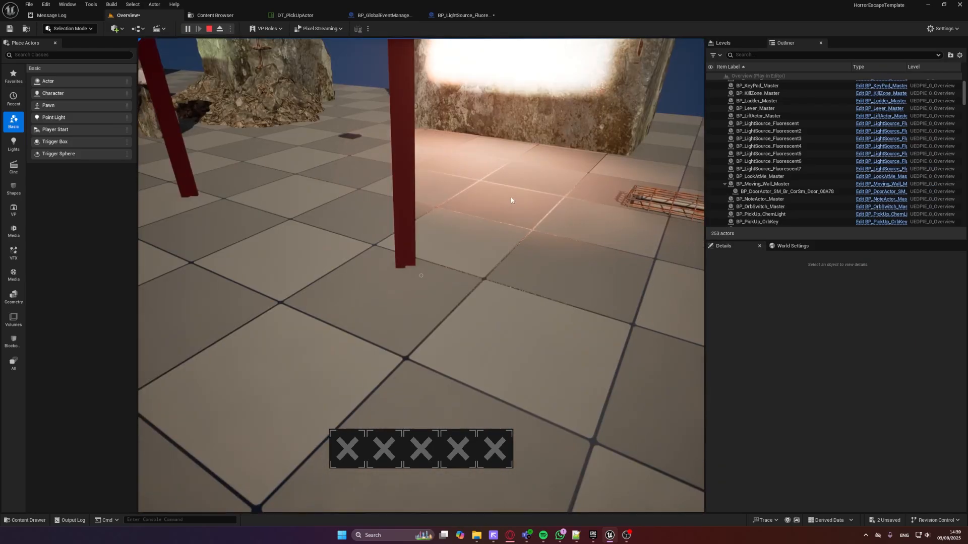
Restart the play-test and walk through the Projector trigger's frame, watching the projector and the fluorescent light, before ending the session
{"action": "key", "text": "Escape"}
{"action": "left_click", "coordinate": [583, 230]}
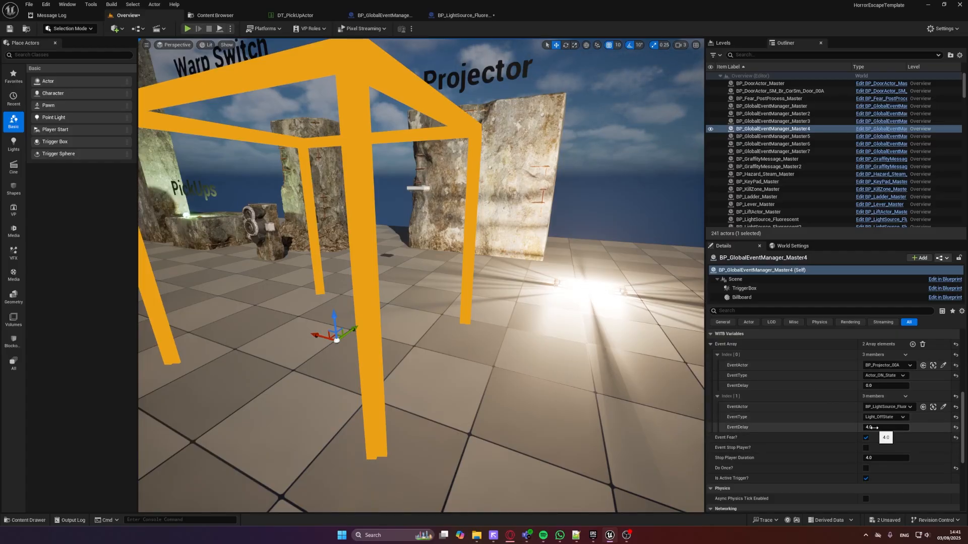
{"action": "left_click", "coordinate": [187, 29]}
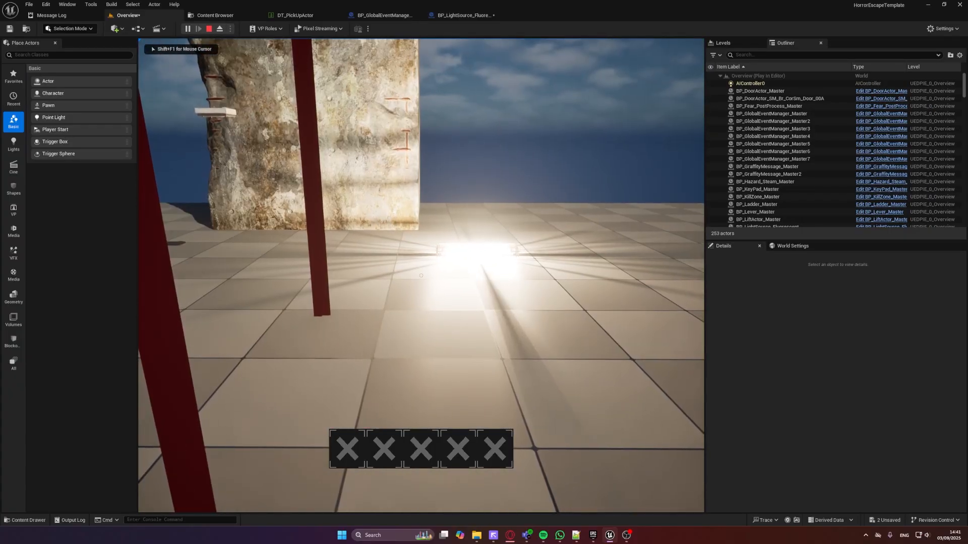
{"action": "key", "text": "s"}
{"action": "key", "text": "a"}
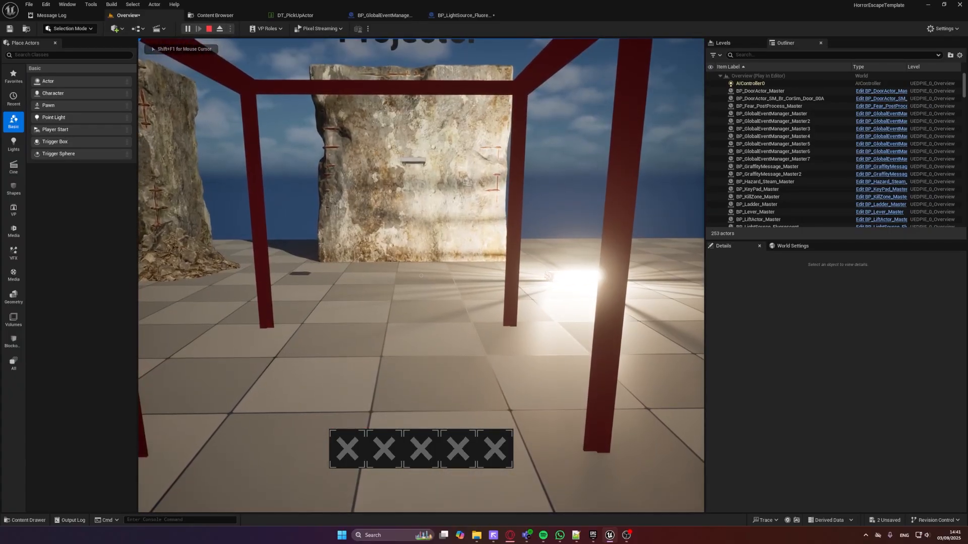
{"action": "key", "text": "w"}
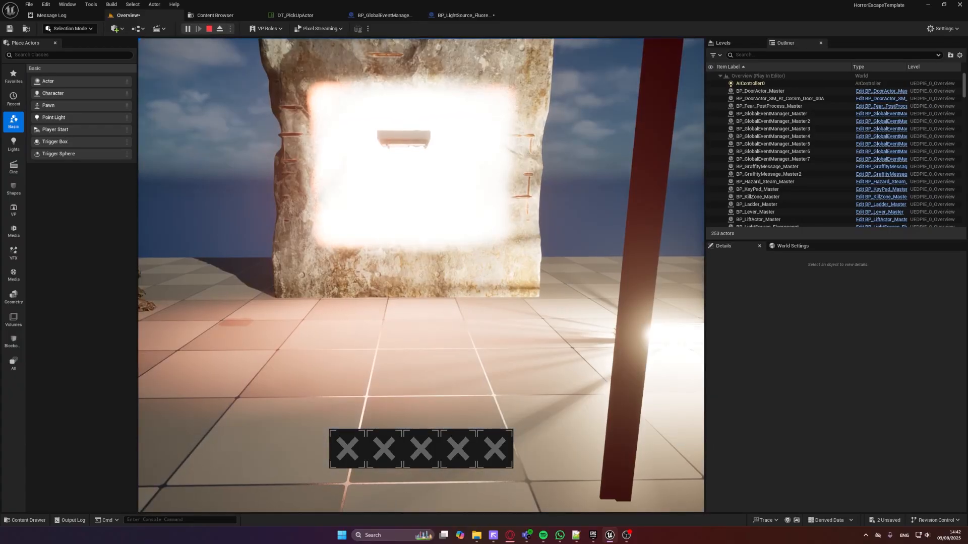
{"action": "key", "text": "d"}
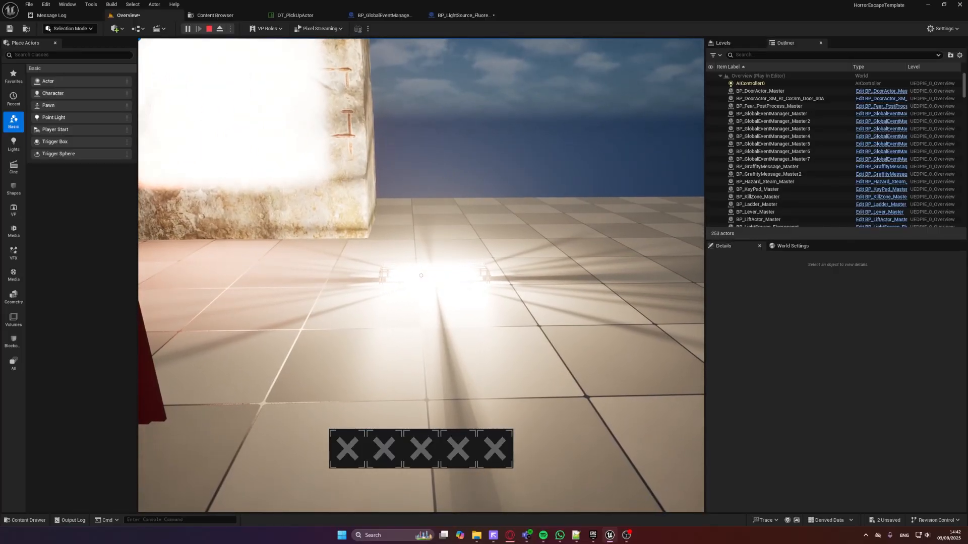
{"action": "key", "text": "d"}
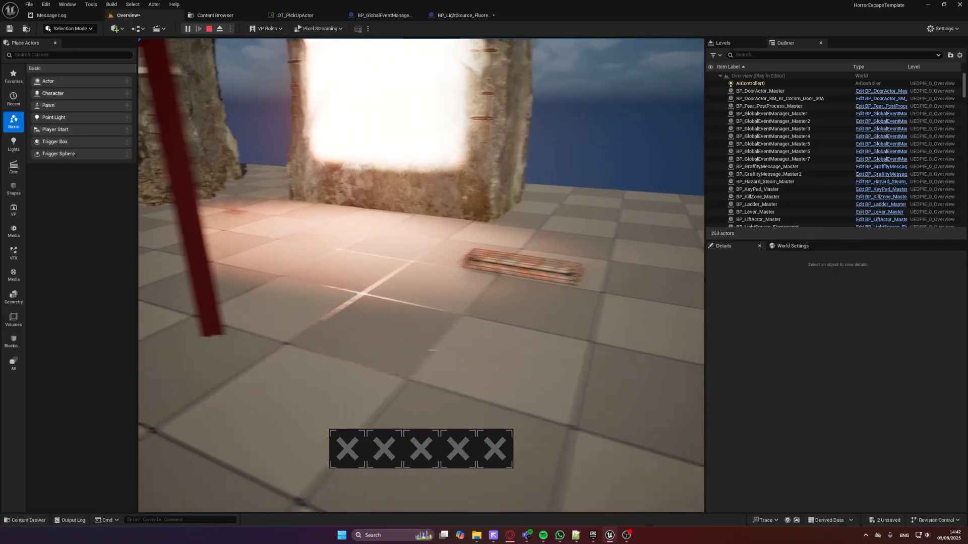
{"action": "key", "text": "Escape"}
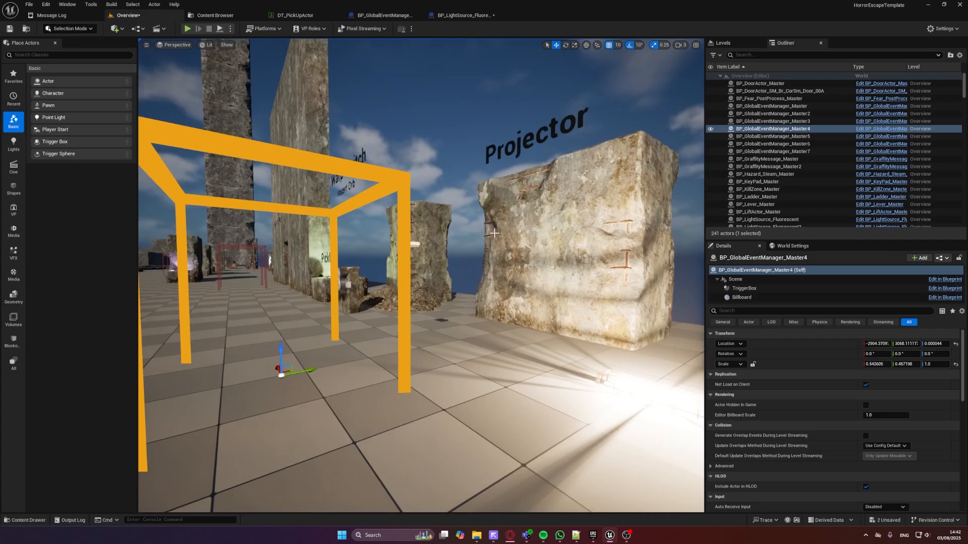
{"action": "key", "text": "s"}
{"action": "right_click_drag", "start_coordinate": [494, 235], "coordinate": [519, 348]}
{"action": "key", "text": "w"}
{"action": "right_click_drag", "start_coordinate": [440, 229], "coordinate": [439, 207]}
{"action": "key", "text": "w"}
{"action": "key", "text": "d"}
{"action": "key", "text": "a"}
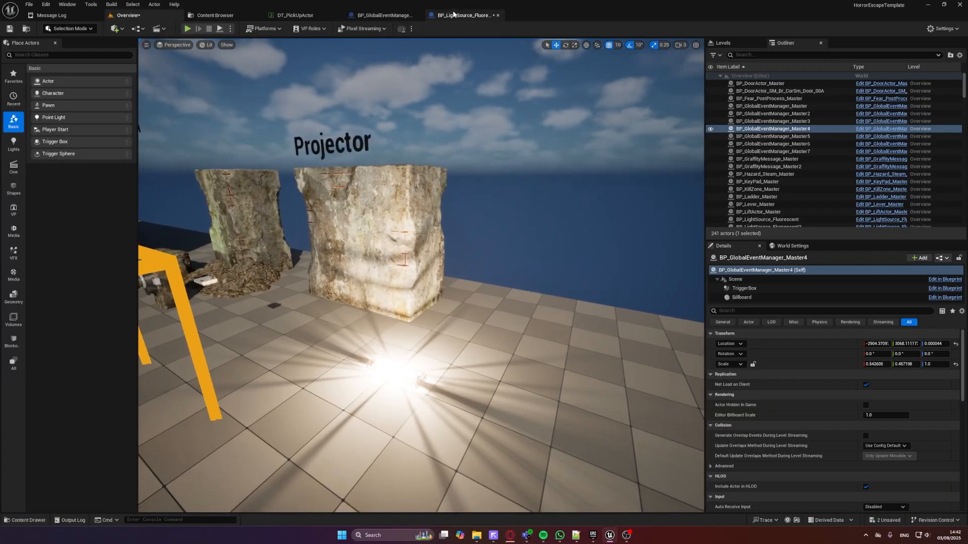
Open the class settings of the BP_LightSource_Fluorescent blueprint and search its implementable interfaces for "bpi"
{"action": "left_click", "coordinate": [463, 15]}
{"action": "right_click_drag", "start_coordinate": [324, 186], "coordinate": [361, 301]}
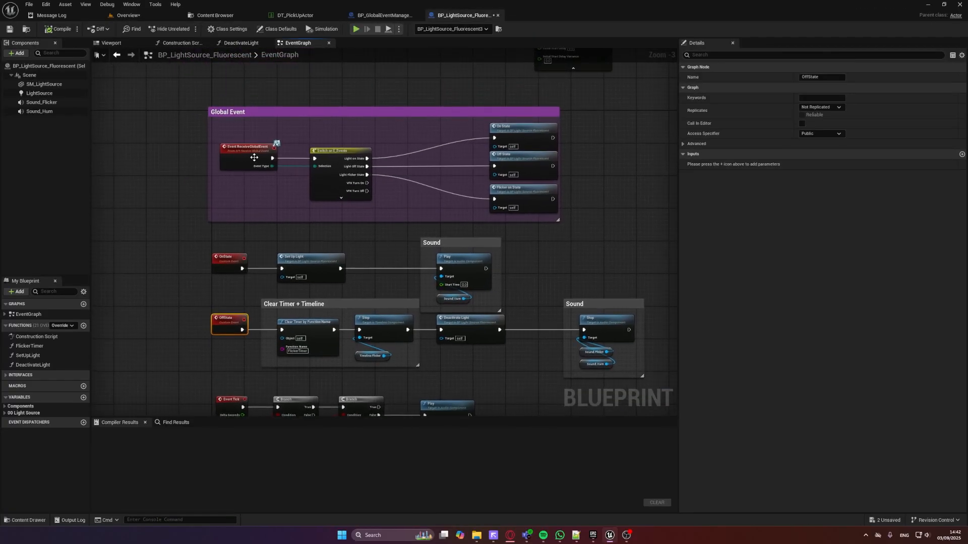
{"action": "left_click", "coordinate": [228, 28]}
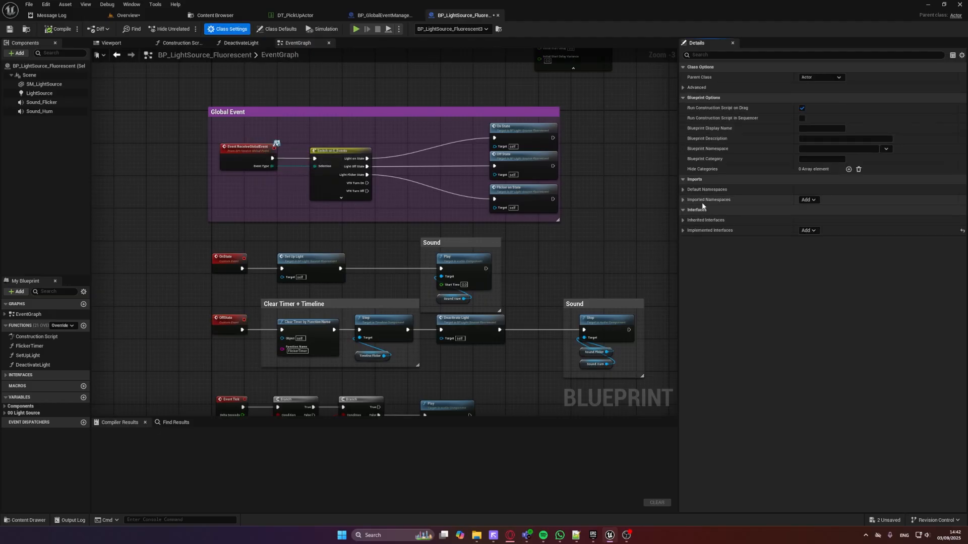
{"action": "left_click", "coordinate": [807, 232]}
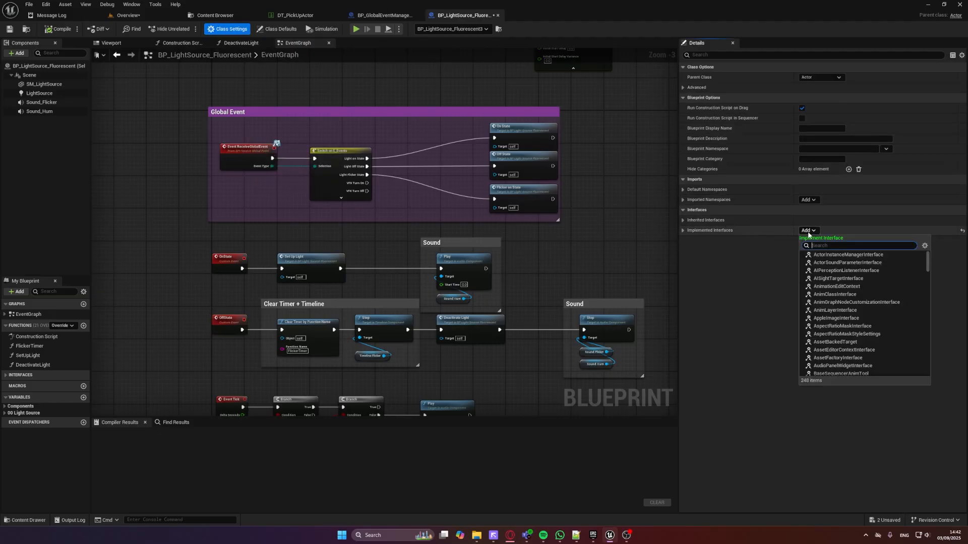
{"action": "type", "text": "bpi"}
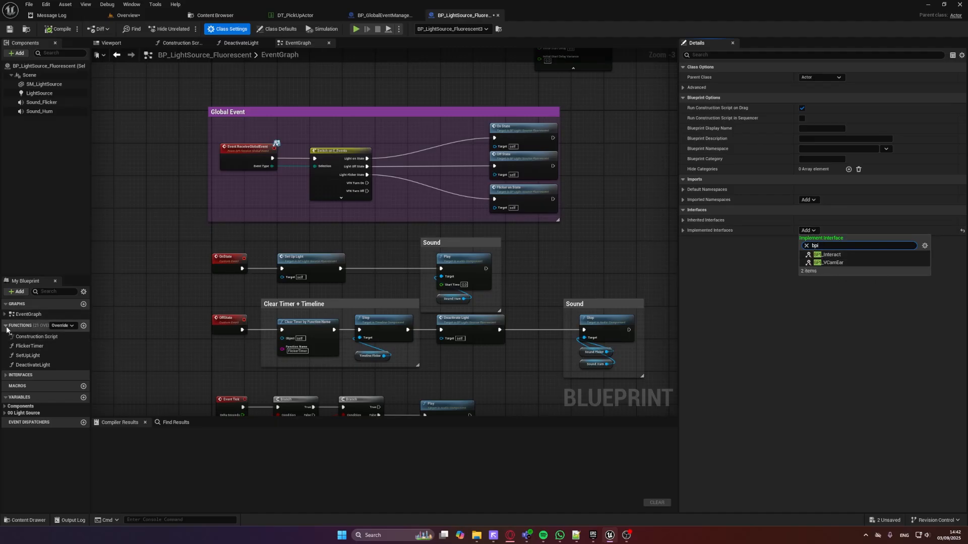
Expand the light blueprint's interfaces and inspect where the ReceiveGlobalEvent event sits in the Global Event section
{"action": "left_click", "coordinate": [14, 375]}
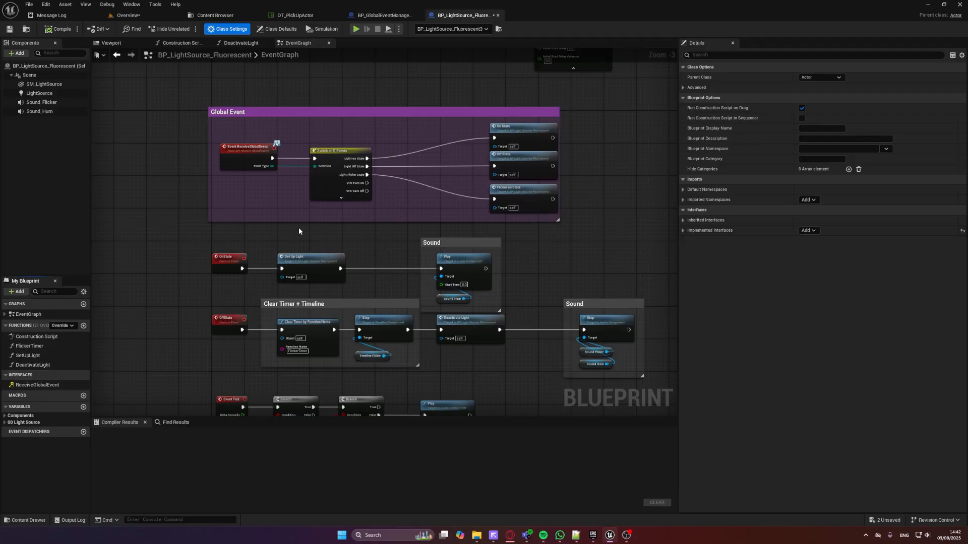
{"action": "right_click", "coordinate": [41, 386]}
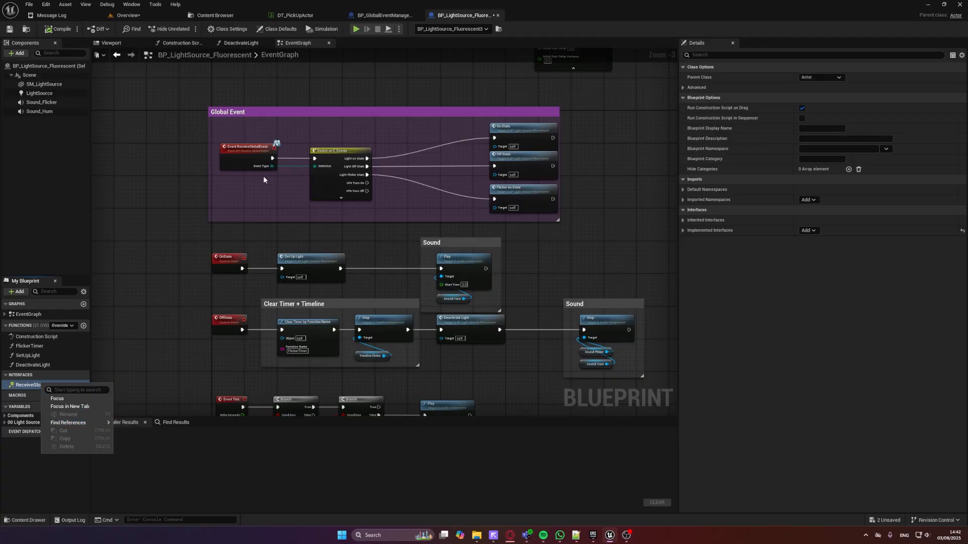
{"action": "left_click", "coordinate": [75, 399]}
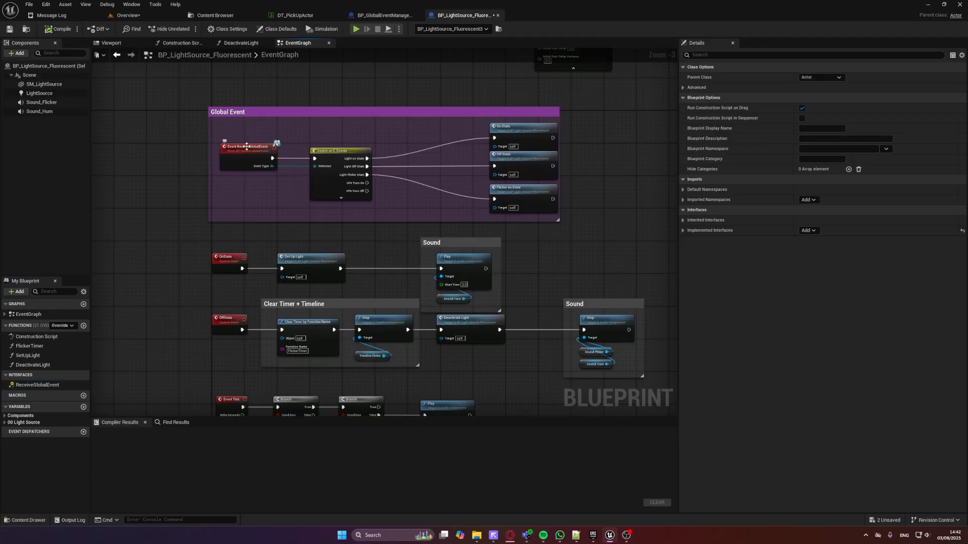
{"action": "scroll", "coordinate": [247, 146], "scroll_direction": "up", "scroll_amount": 3}
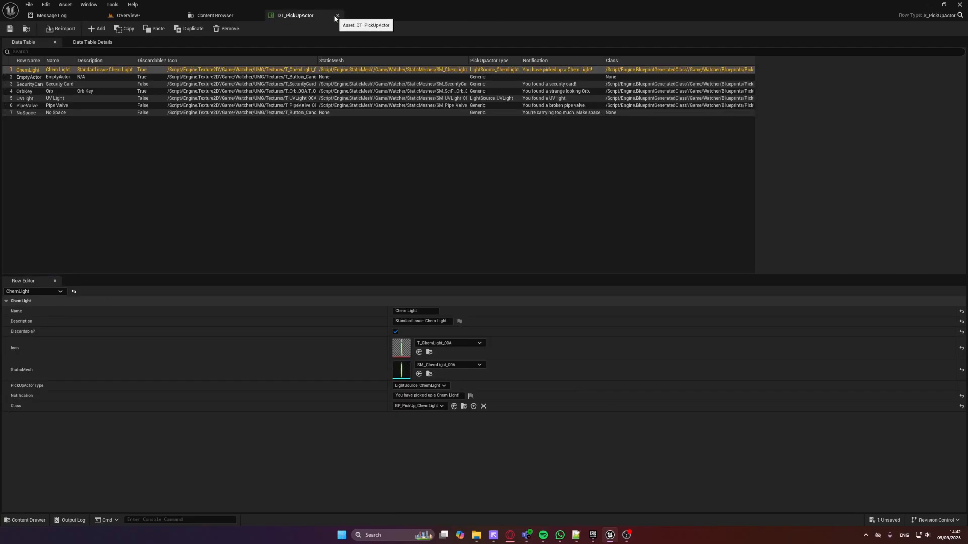
Open the E_Events enumeration from the Watcher project's Enums folder
{"action": "left_click", "coordinate": [206, 18]}
{"action": "left_click", "coordinate": [275, 169]}
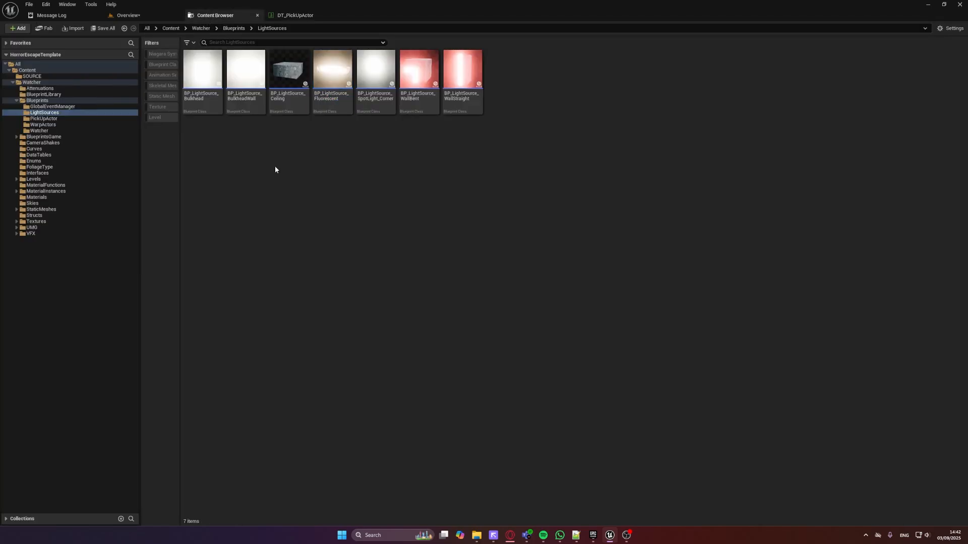
{"action": "left_click", "coordinate": [66, 161]}
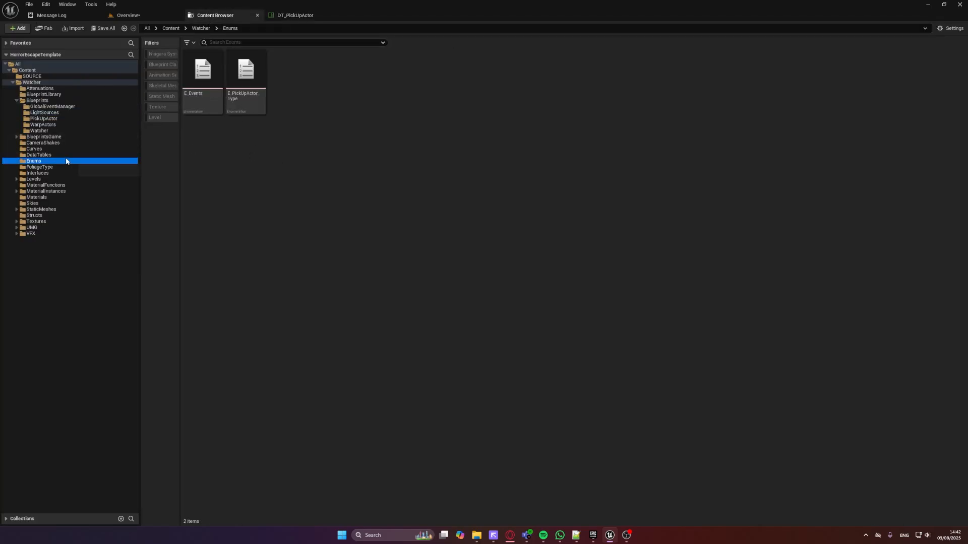
{"action": "double_click", "coordinate": [204, 105]}
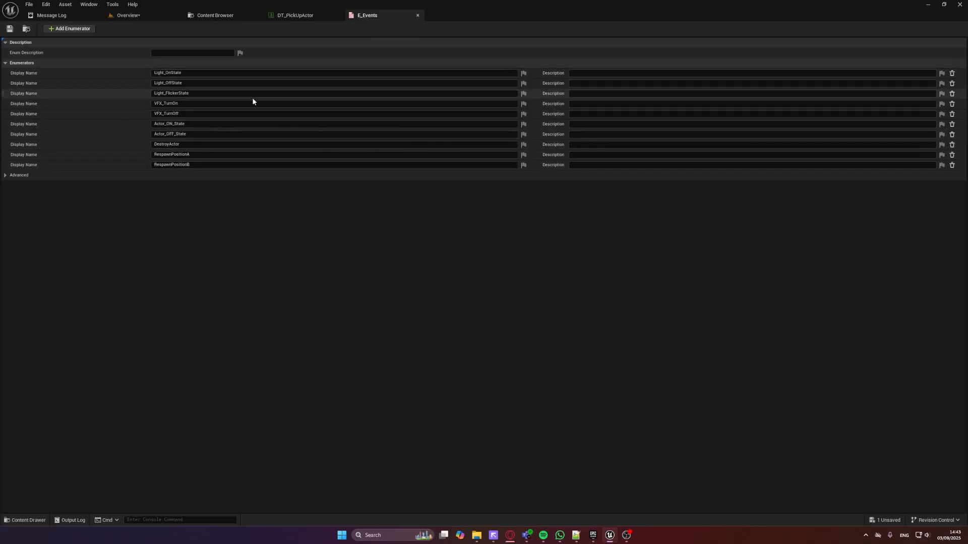
Add an enumerator named "whatever" to E_Events and undo the addition
{"action": "left_click", "coordinate": [89, 29]}
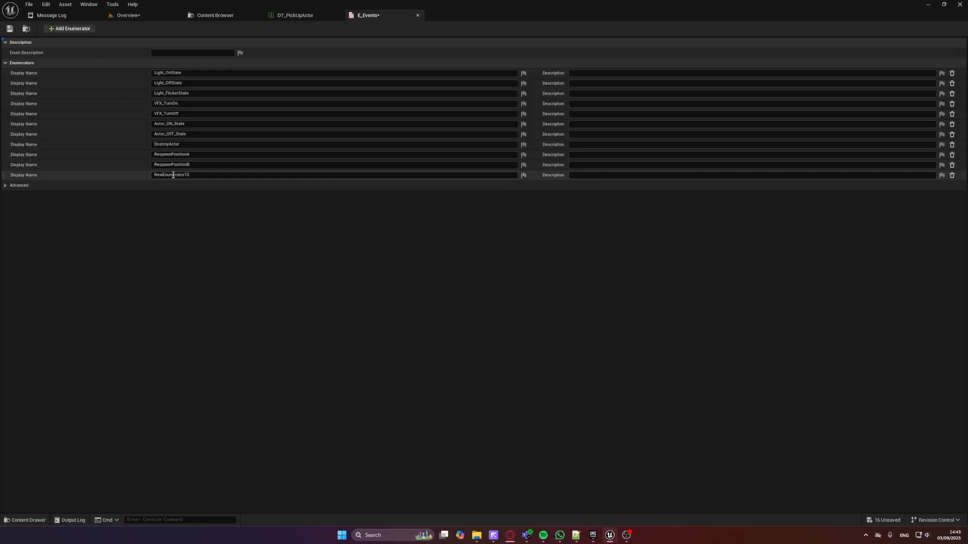
{"action": "left_click", "coordinate": [216, 175]}
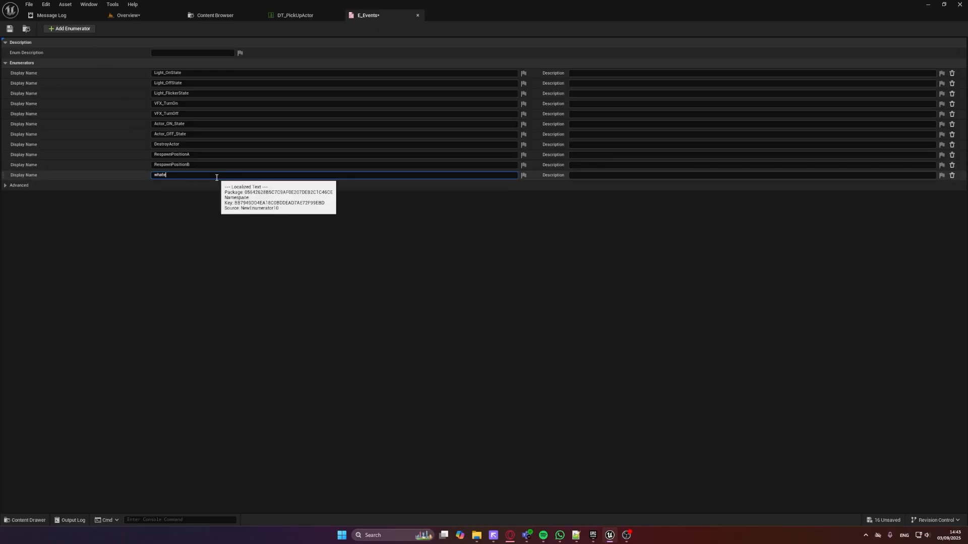
{"action": "key", "text": "Return"}
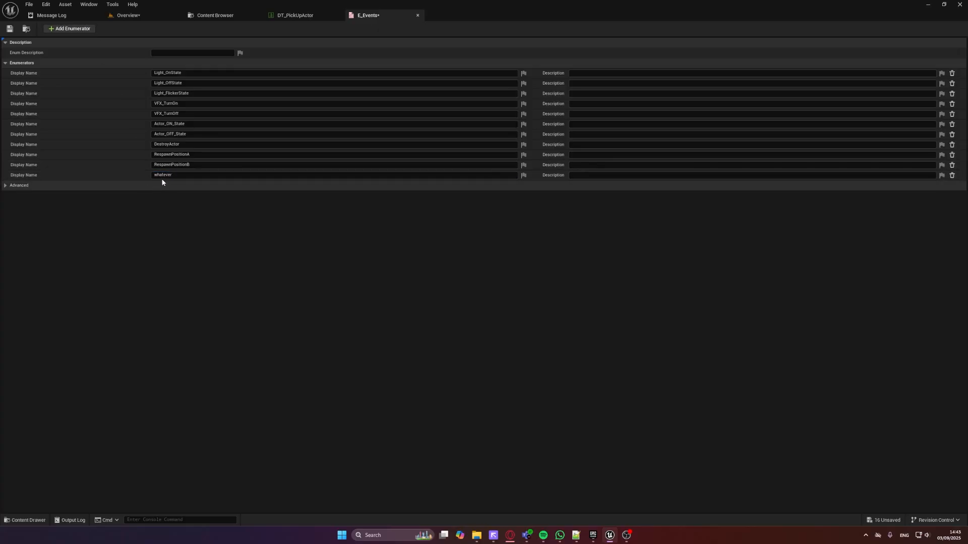
{"action": "key", "text": "ctrl+z"}
{"action": "key", "text": "ctrl+z"}
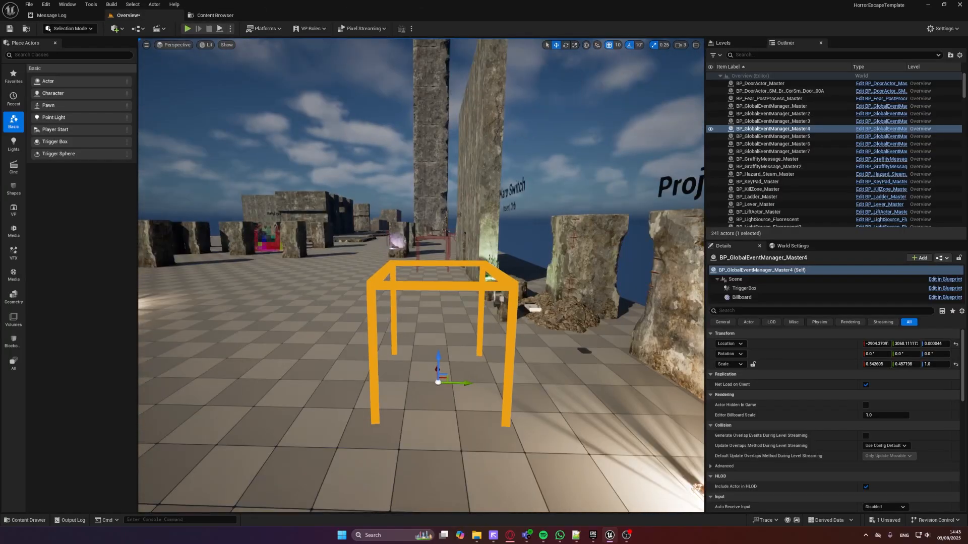
Select the orb key on the PickUps rock in the Overview level and locate its blueprint among the project's assets
{"action": "key", "text": "w"}
{"action": "right_click_drag", "start_coordinate": [421, 275], "coordinate": [524, 275]}
{"action": "key", "text": "w"}
{"action": "right_click_drag", "start_coordinate": [351, 183], "coordinate": [288, 183]}
{"action": "left_click", "coordinate": [353, 324]}
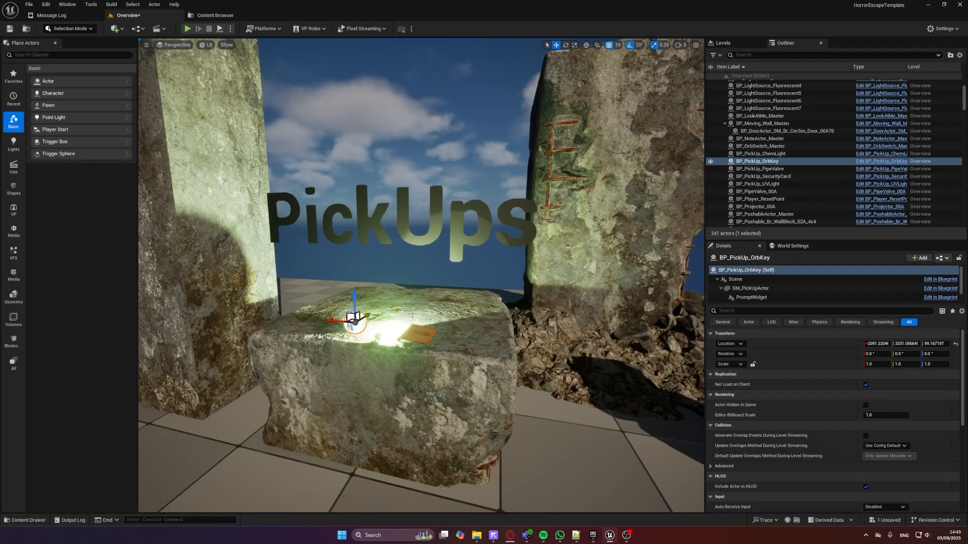
{"action": "right_click", "coordinate": [768, 164]}
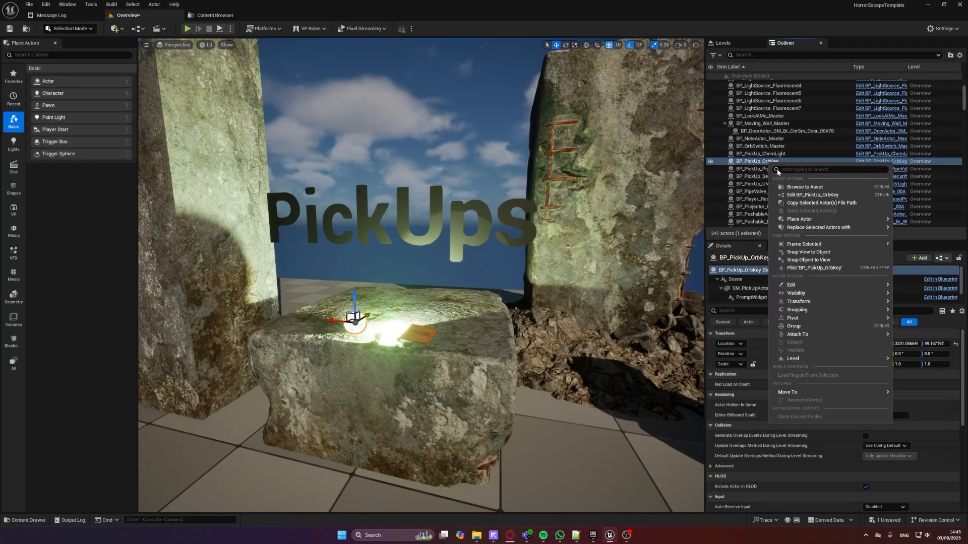
{"action": "left_click", "coordinate": [789, 188]}
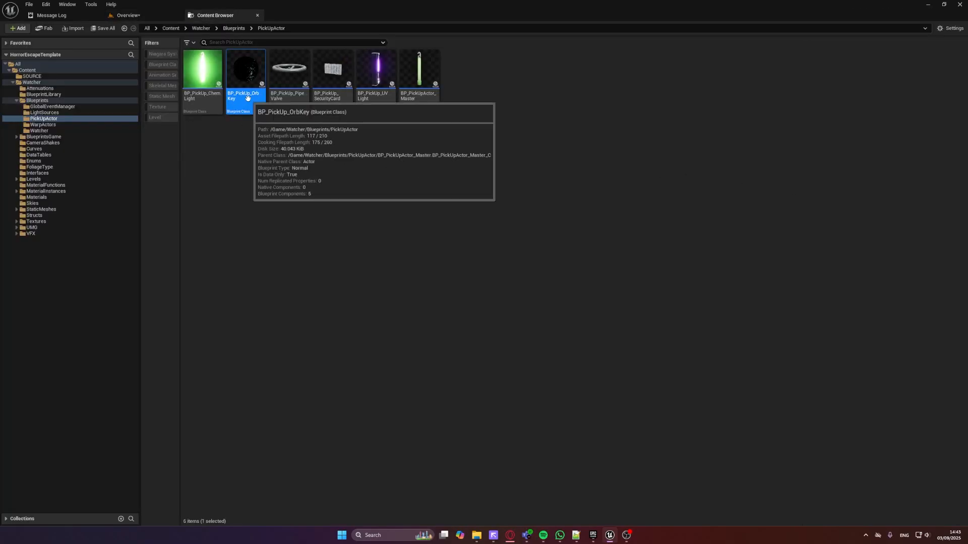
Check the child blueprint class option available for BP_PickUpActor_Master without creating a child
{"action": "left_click", "coordinate": [426, 101]}
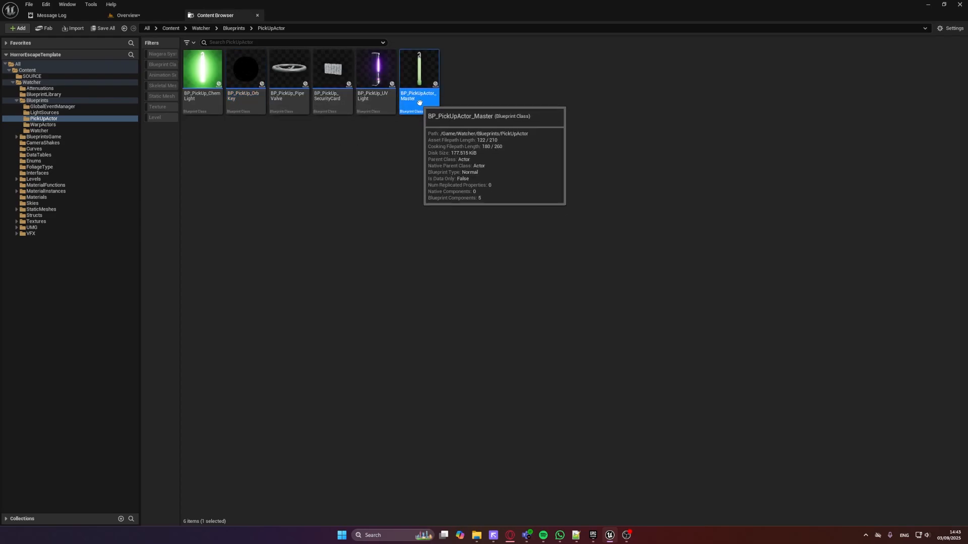
{"action": "right_click", "coordinate": [418, 108]}
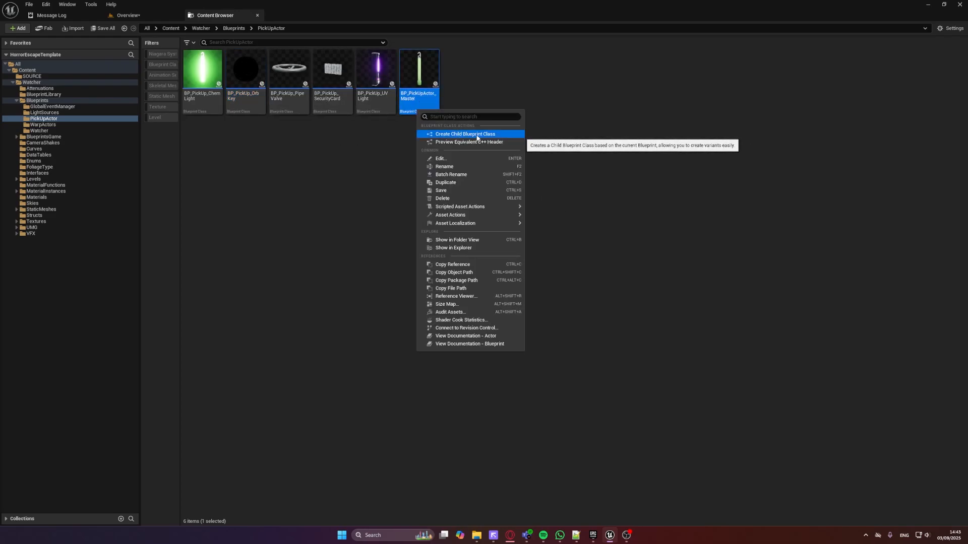
{"action": "left_click", "coordinate": [506, 85]}
{"action": "left_click", "coordinate": [374, 93]}
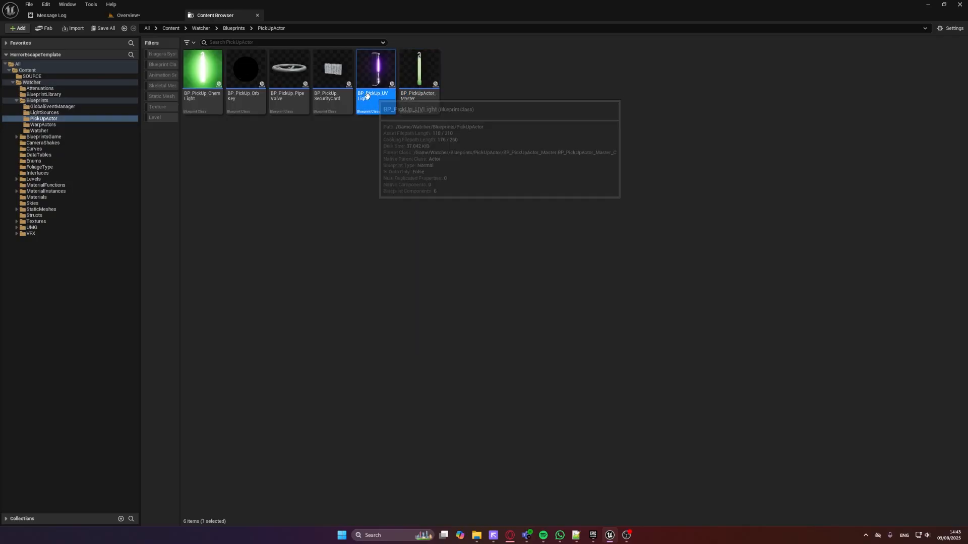
Open the BP_PickUp_PipeValve blueprint in its 3D preview and enable showing inherited variables
{"action": "left_click", "coordinate": [287, 100]}
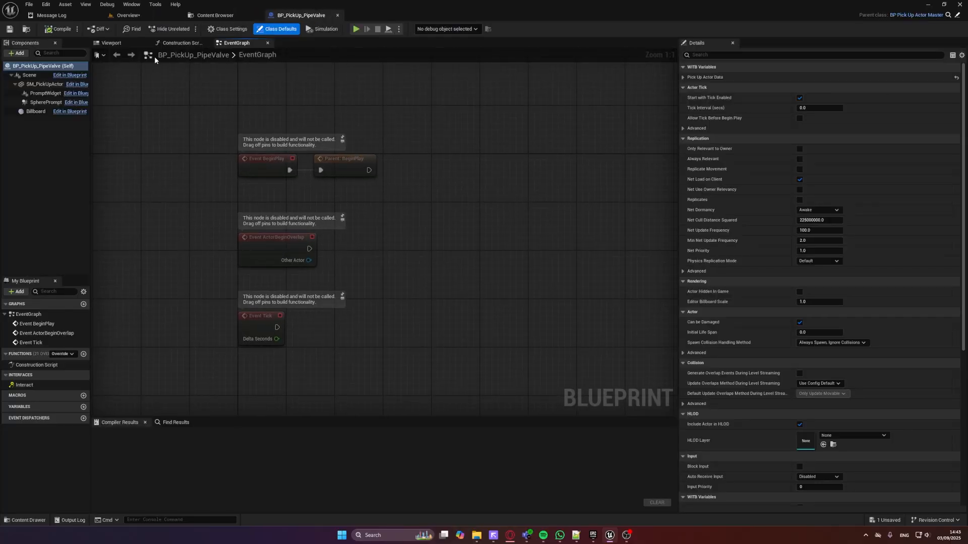
{"action": "left_click", "coordinate": [112, 43]}
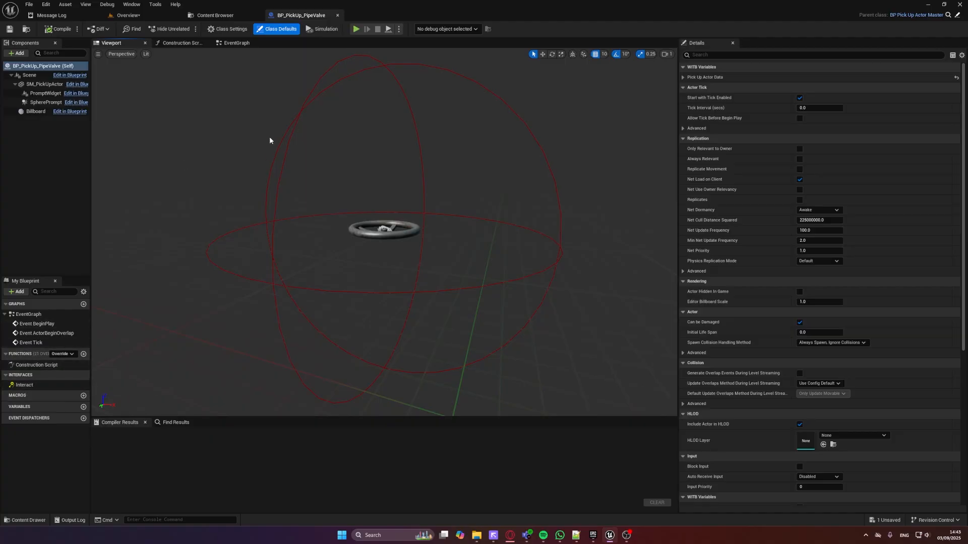
{"action": "left_click", "coordinate": [83, 292]}
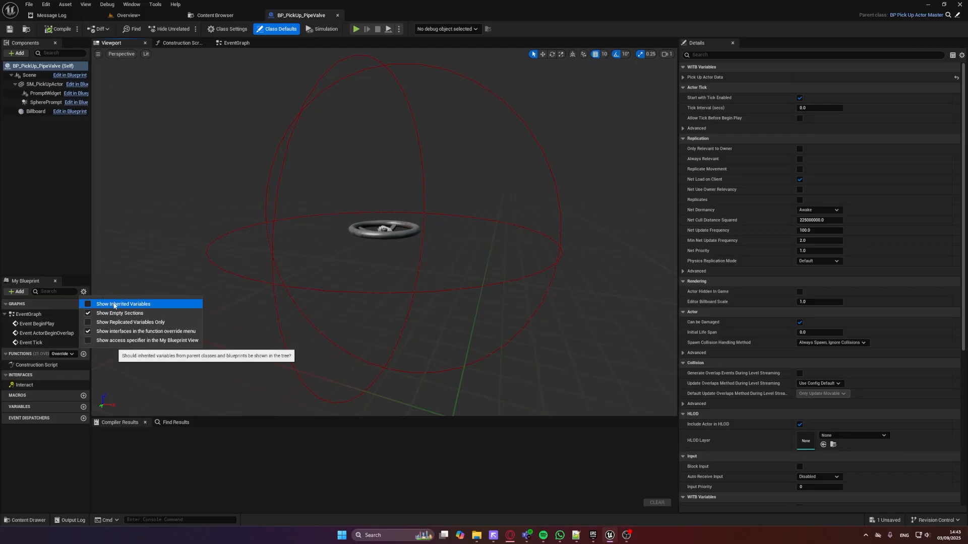
{"action": "left_click", "coordinate": [96, 304]}
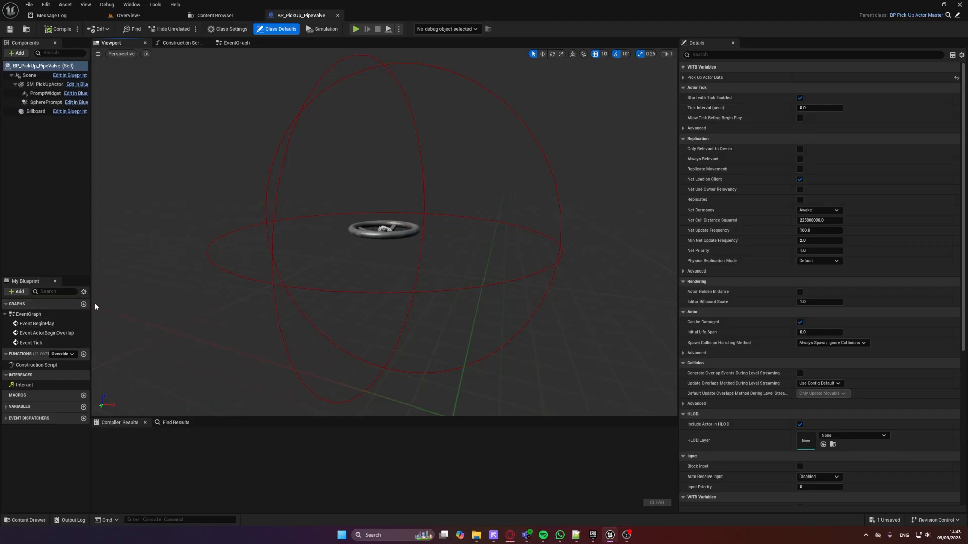
Inspect the inherited PickUpActor_Data variable under WITB Variables and expand its default ID to see the data table and row name
{"action": "left_click_drag", "start_coordinate": [90, 298], "coordinate": [166, 298]}
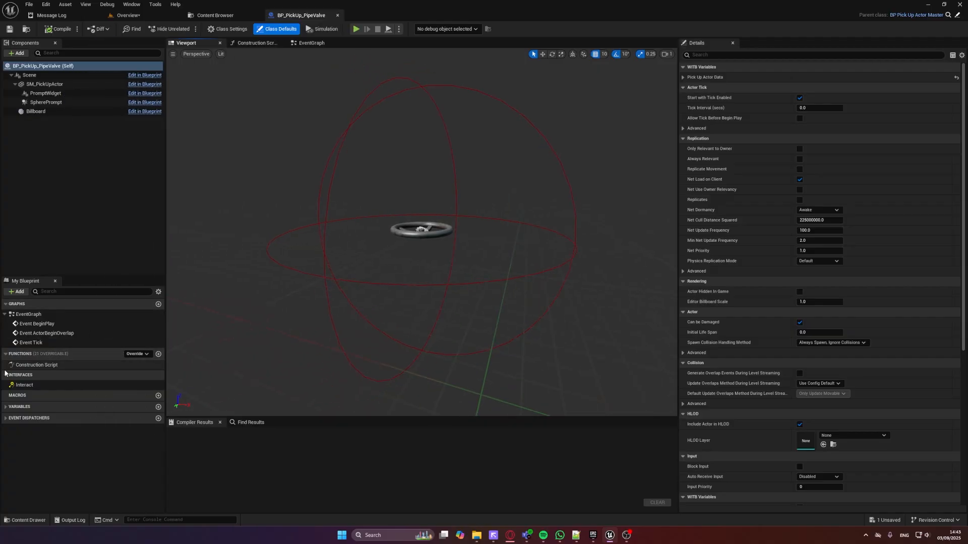
{"action": "left_click", "coordinate": [7, 406]}
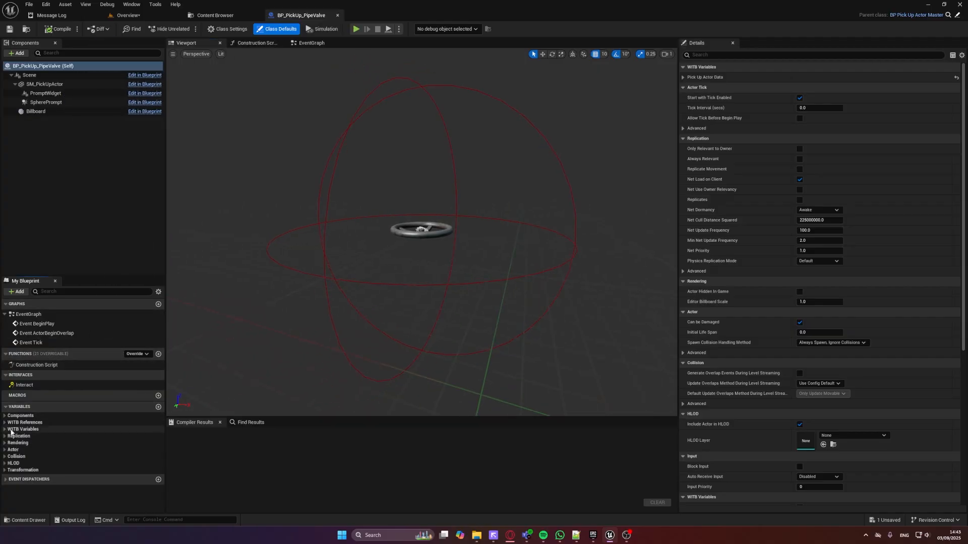
{"action": "left_click", "coordinate": [5, 430]}
{"action": "left_click", "coordinate": [59, 445]}
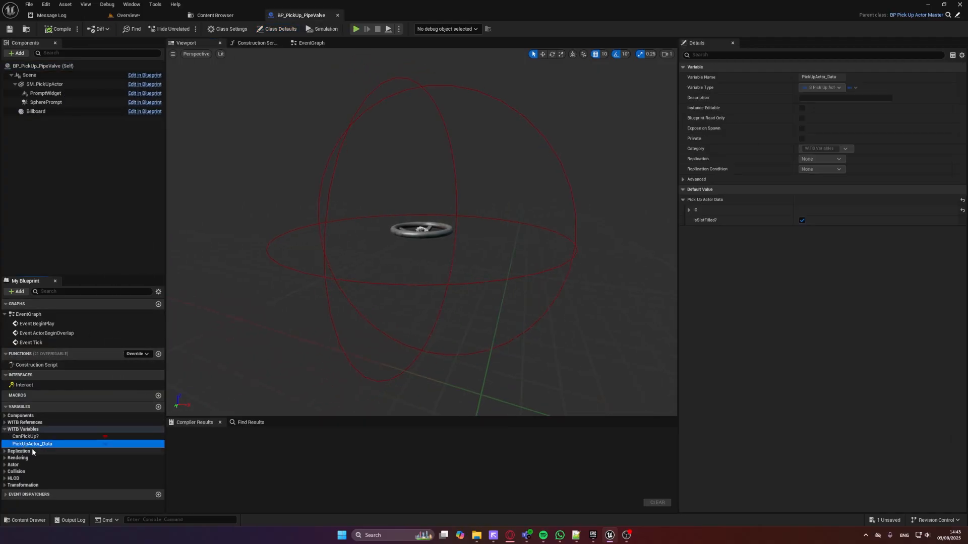
{"action": "left_click", "coordinate": [689, 210]}
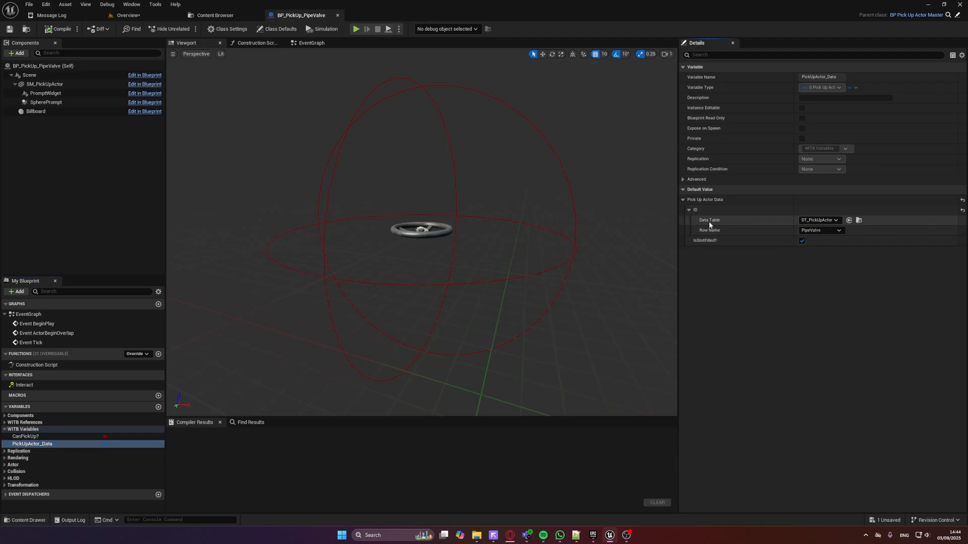
Open the DT_PickUpActor data table from the project's DataTables folder
{"action": "left_click", "coordinate": [212, 16]}
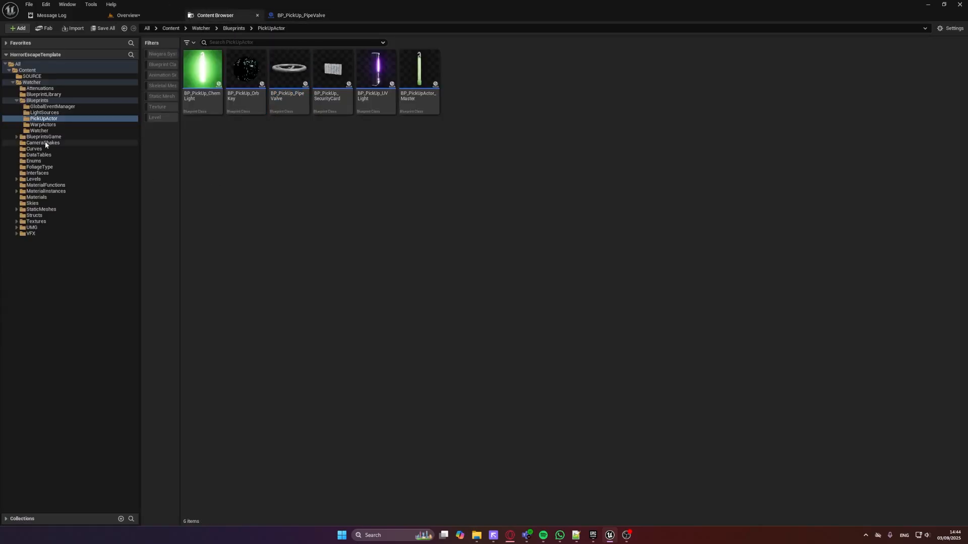
{"action": "left_click", "coordinate": [35, 155]}
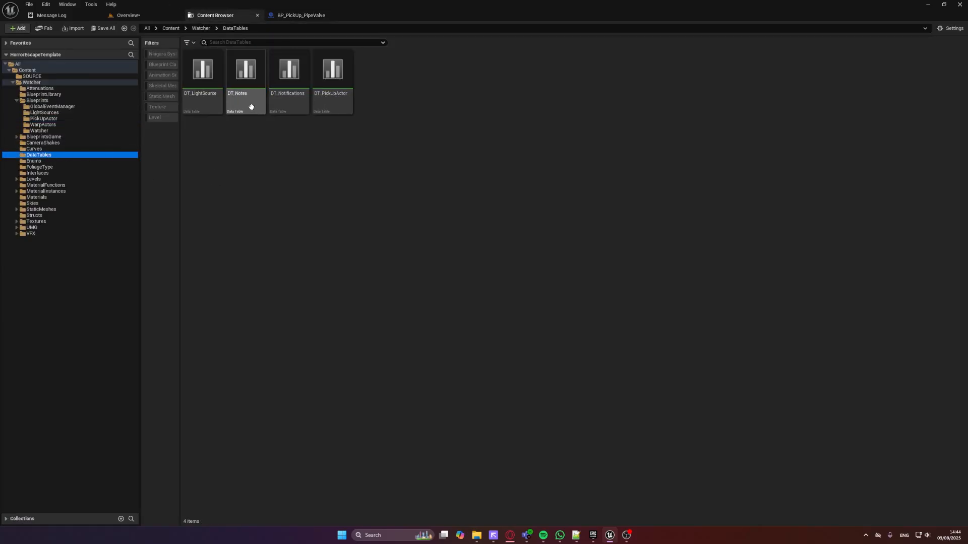
{"action": "double_click", "coordinate": [315, 109]}
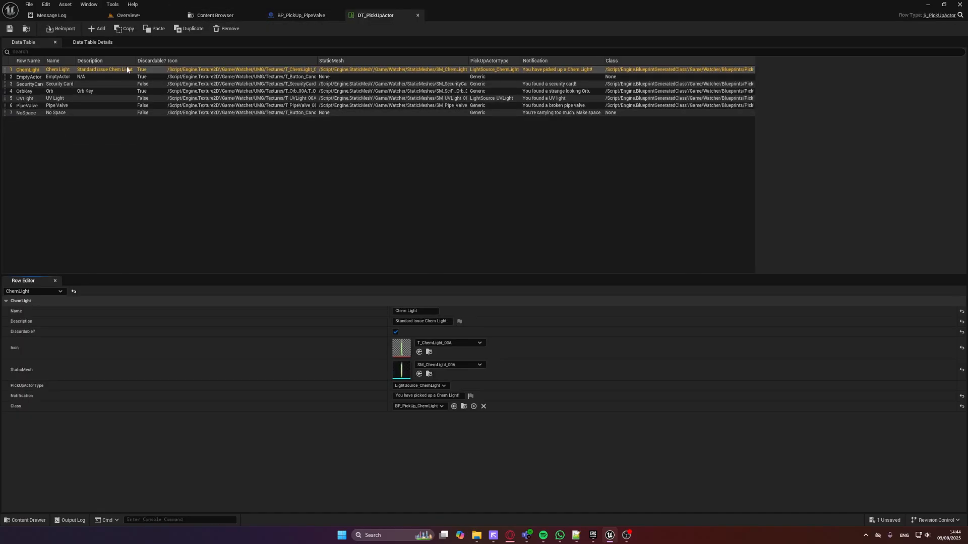
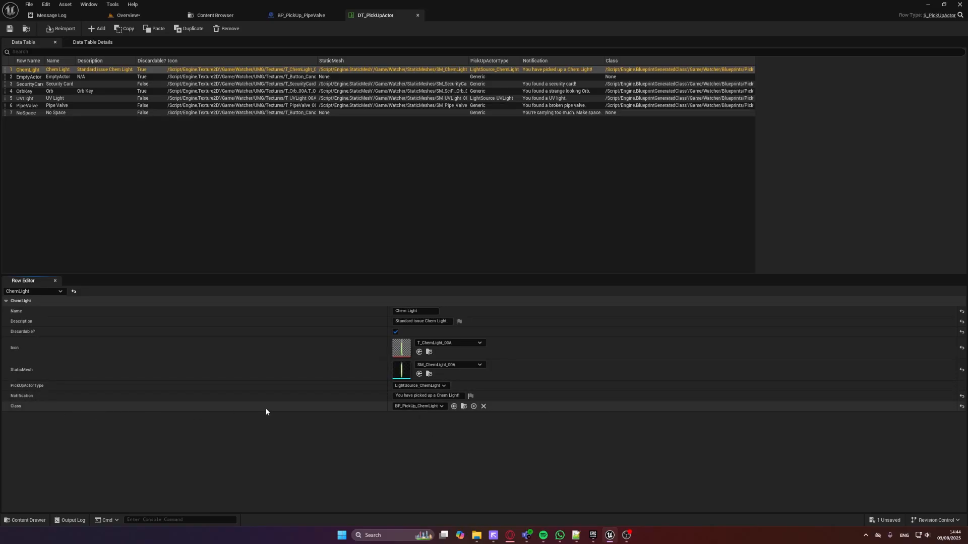
Check the UVLight and OrbKey rows, following OrbKey to its class asset, and close the BP_PickUp_PipeValve blueprint
{"action": "left_click", "coordinate": [66, 99]}
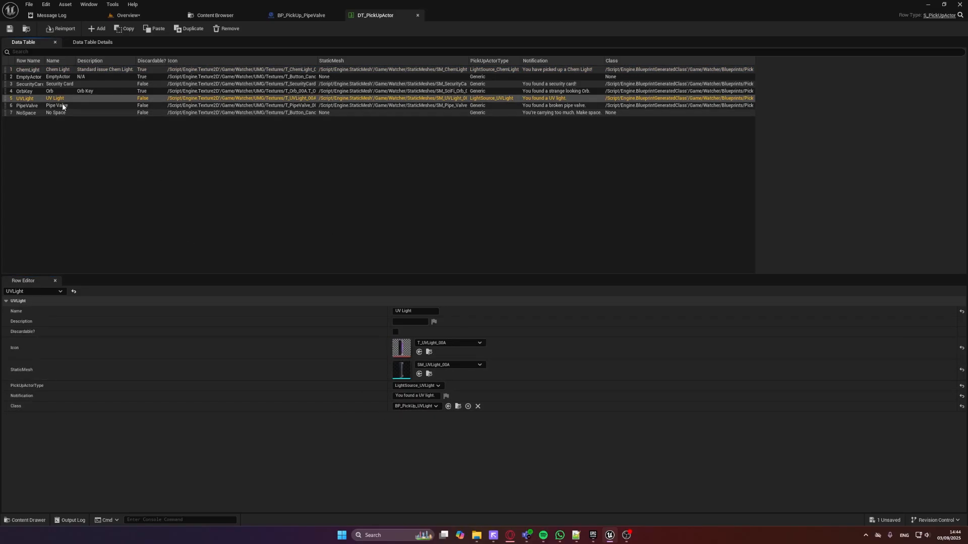
{"action": "left_click", "coordinate": [58, 91]}
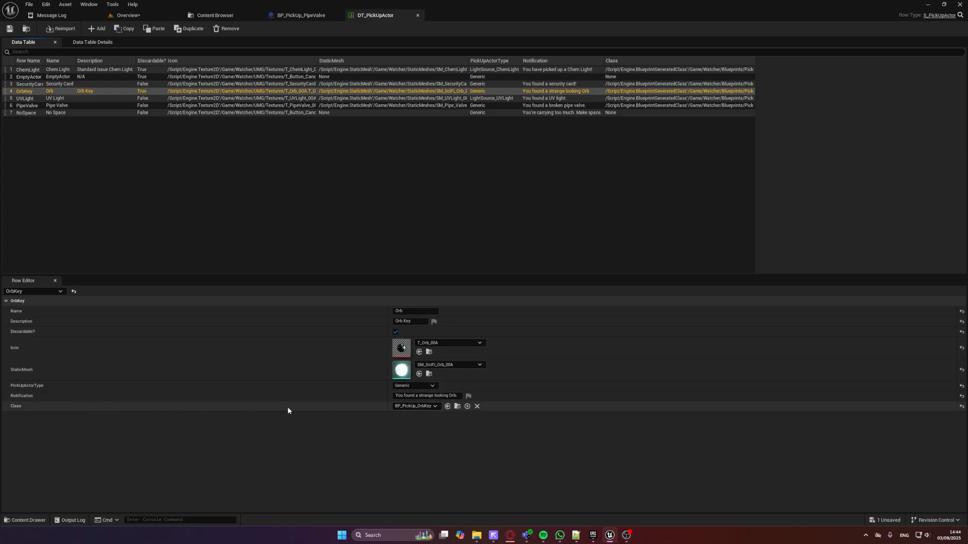
{"action": "left_click", "coordinate": [458, 406]}
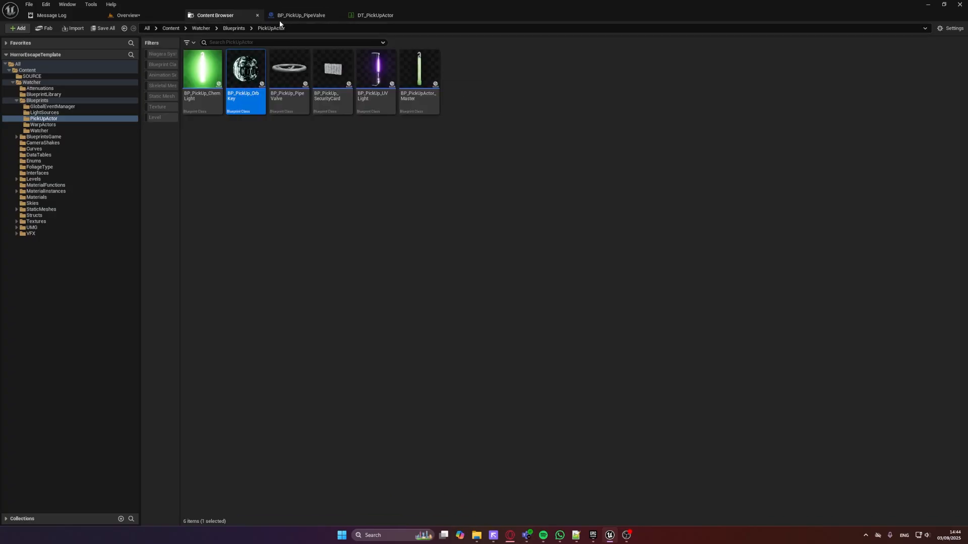
{"action": "left_click", "coordinate": [297, 15]}
{"action": "left_click", "coordinate": [337, 15]}
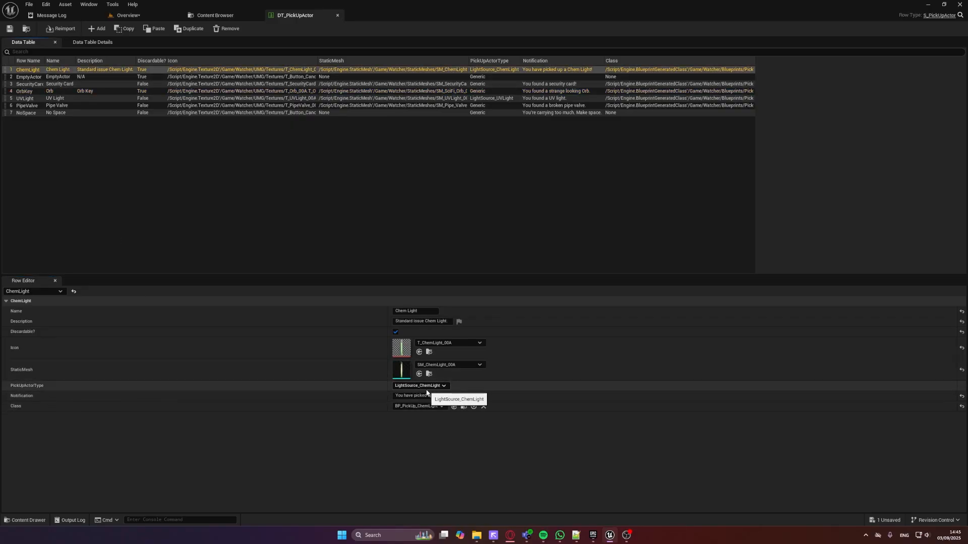
Open the E_PickUpActor_Type enumeration from the Enums folder and dock its window with the other open editors
{"action": "left_click", "coordinate": [205, 18]}
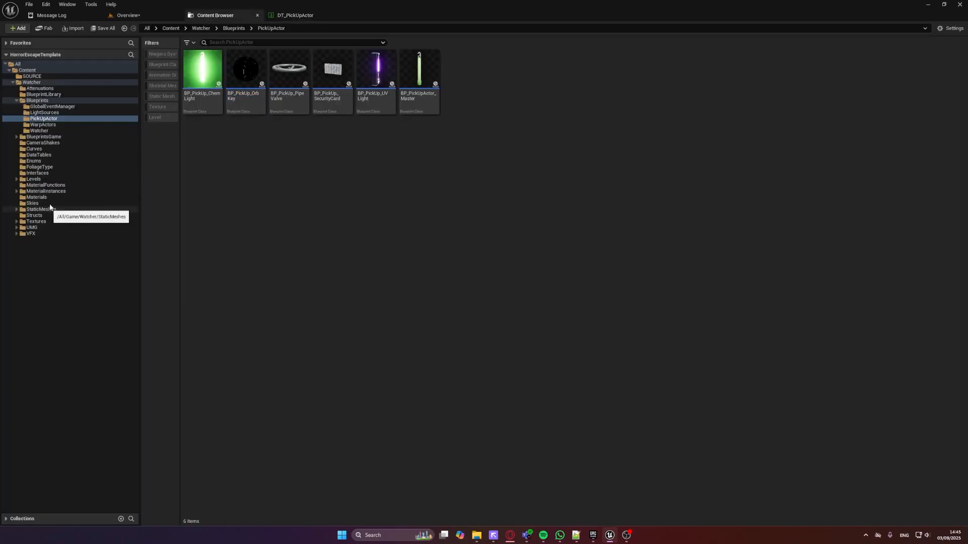
{"action": "left_click", "coordinate": [47, 162]}
{"action": "left_click", "coordinate": [242, 104]}
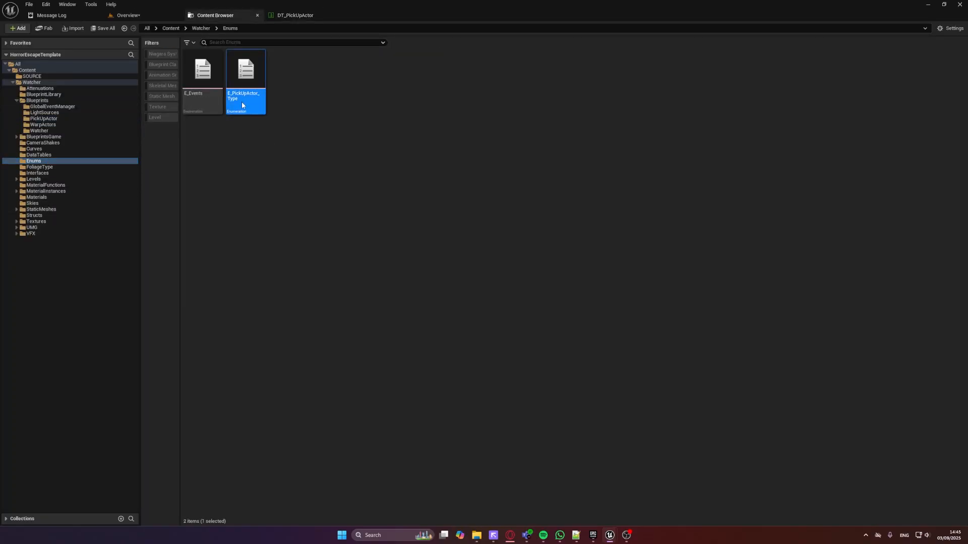
{"action": "double_click", "coordinate": [246, 75]}
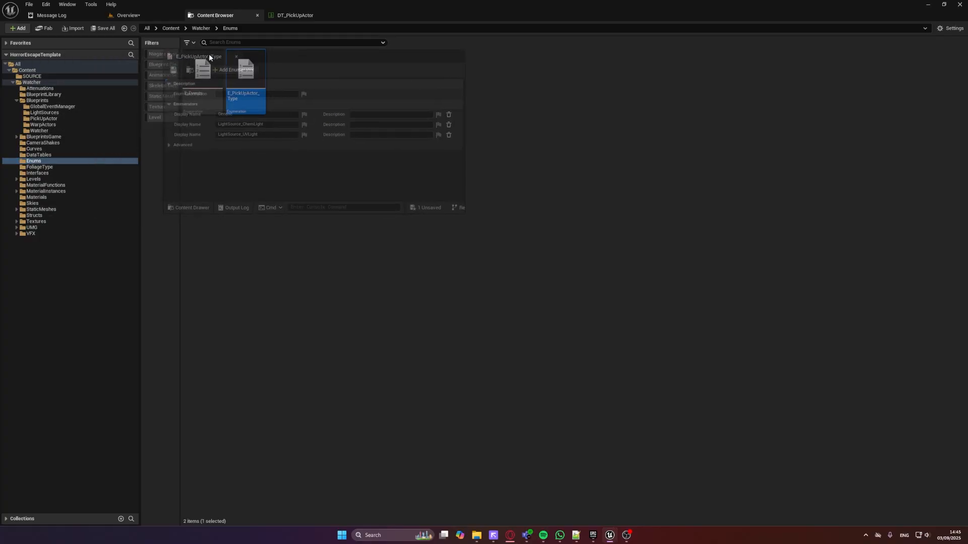
{"action": "left_click_drag", "start_coordinate": [208, 53], "coordinate": [380, 15]}
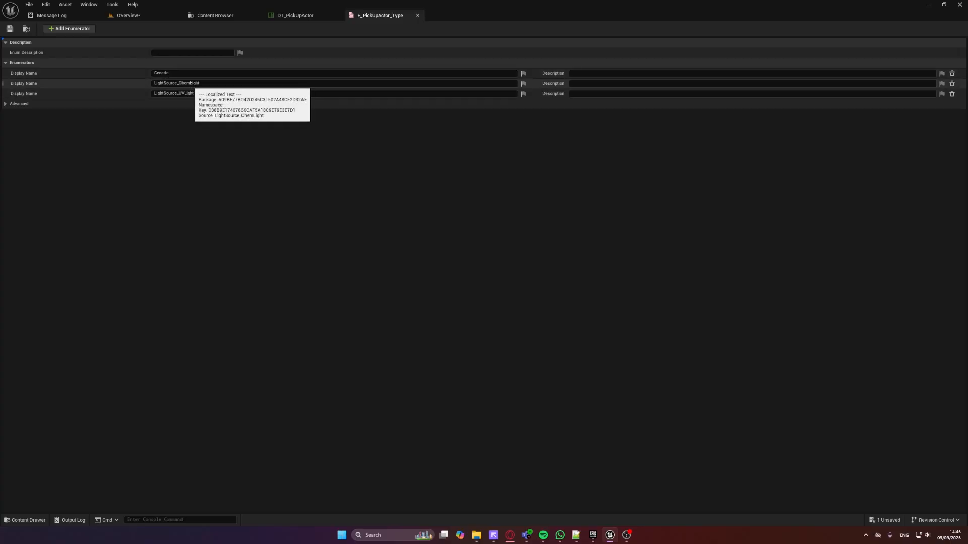
Open the BP_WITB_PlayerCharacter blueprint from the BlueprintsGame folder
{"action": "left_click", "coordinate": [201, 16]}
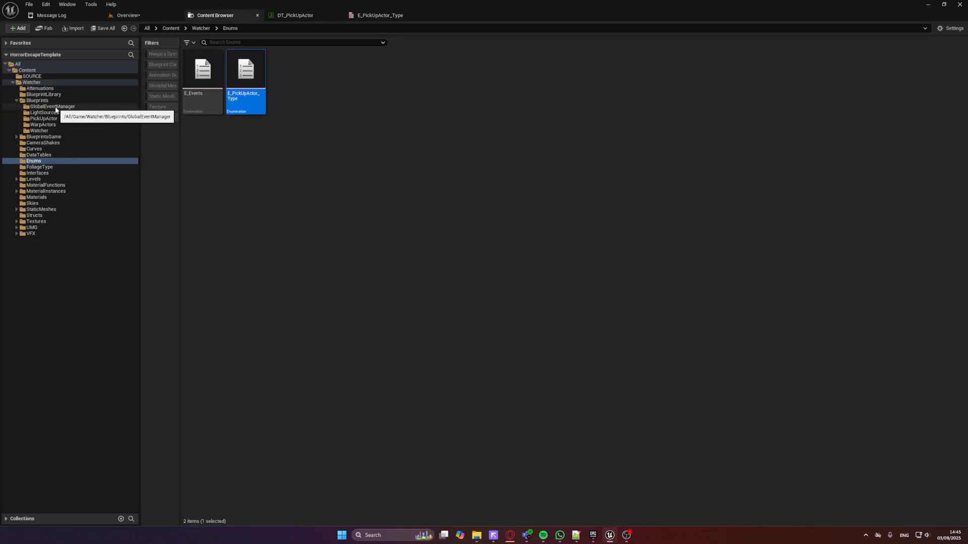
{"action": "left_click", "coordinate": [37, 100]}
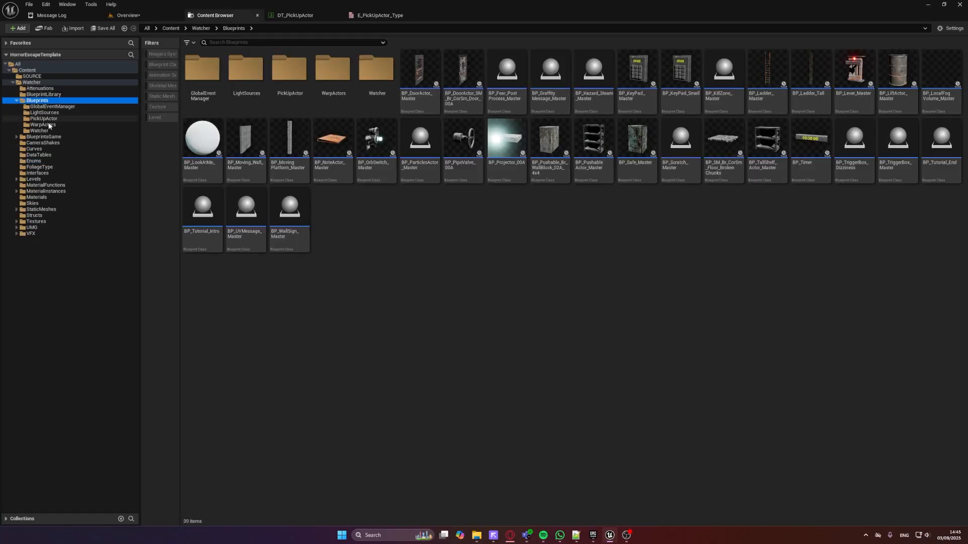
{"action": "left_click", "coordinate": [46, 137]}
{"action": "left_click", "coordinate": [335, 94]}
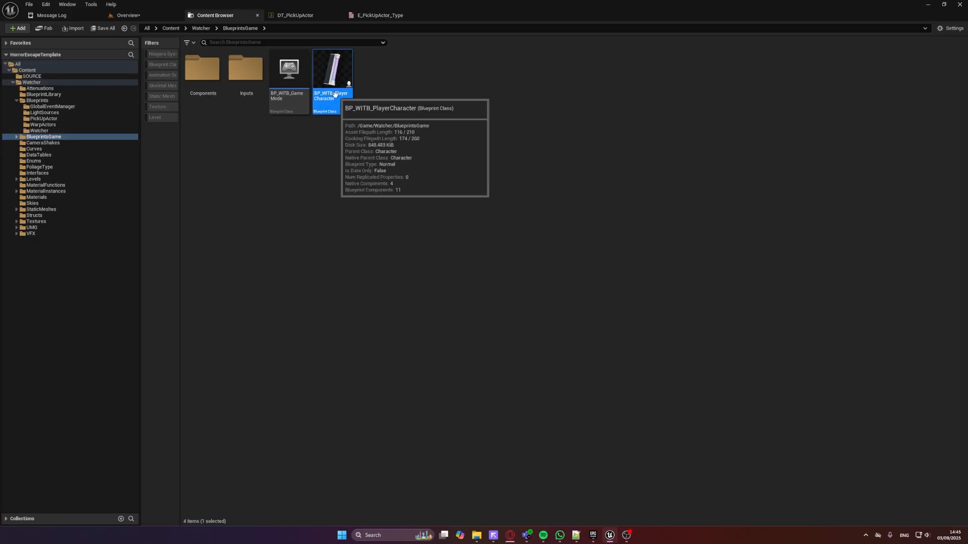
{"action": "double_click", "coordinate": [335, 94]}
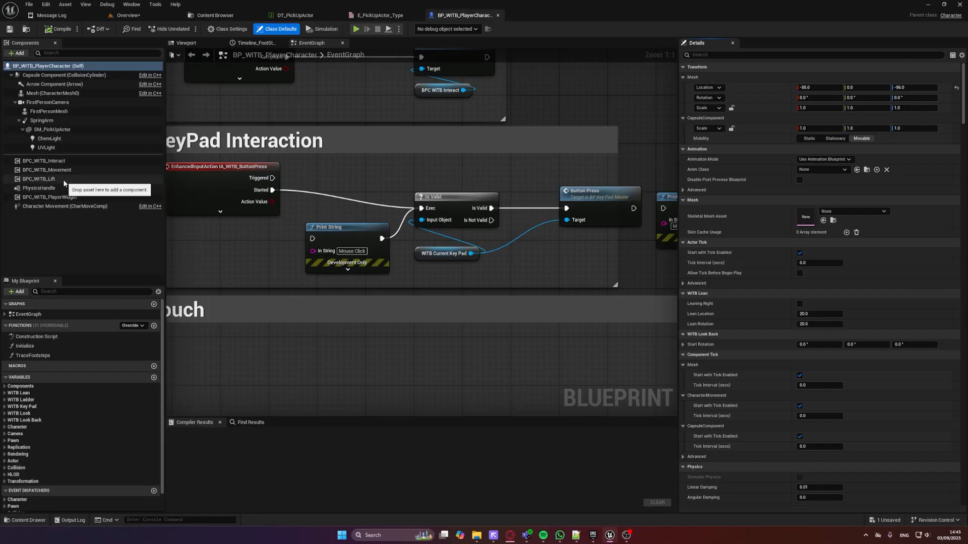
Open the player character's BPC_WITB_PlayerWidget component for editing and close its CheckForActor function graph
{"action": "right_click", "coordinate": [58, 199]}
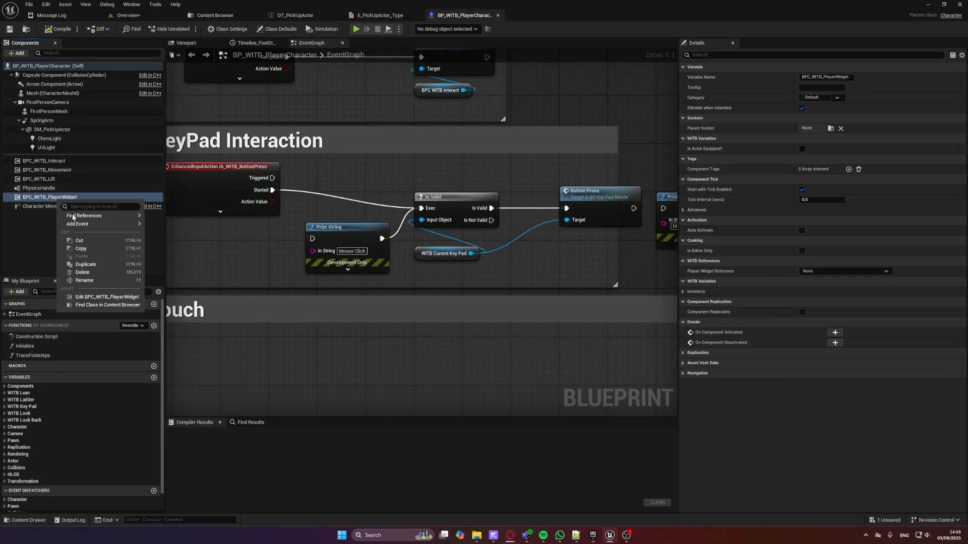
{"action": "left_click", "coordinate": [103, 297]}
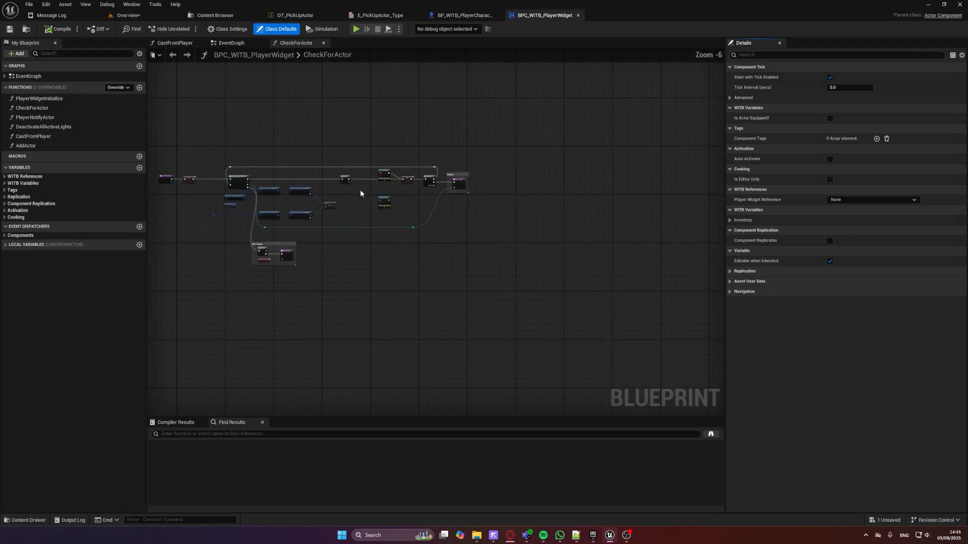
{"action": "scroll", "coordinate": [360, 193], "scroll_direction": "down", "scroll_amount": 1}
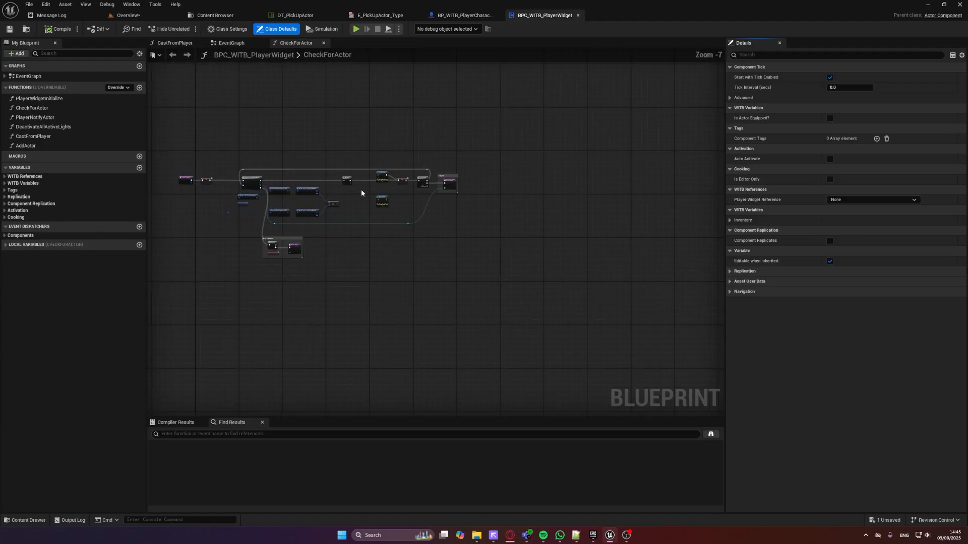
{"action": "left_click", "coordinate": [323, 44]}
Examine the Switch on E_PickUpActor_Type node in the event graph and its Activate Chem Light and Activate UV Light branches
{"action": "scroll", "coordinate": [384, 163], "scroll_direction": "down", "scroll_amount": 4}
{"action": "right_click_drag", "start_coordinate": [501, 273], "coordinate": [424, 216]}
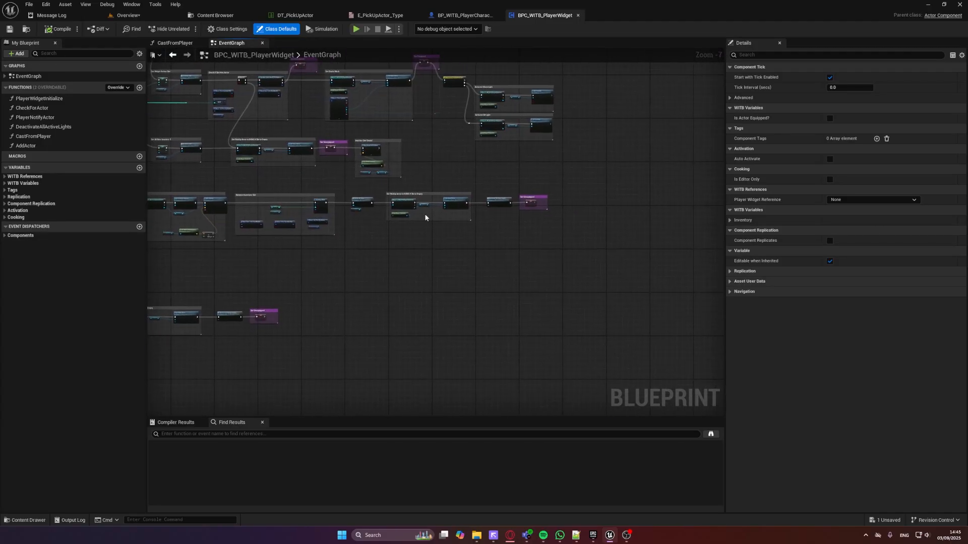
{"action": "scroll", "coordinate": [437, 217], "scroll_direction": "up", "scroll_amount": 4}
{"action": "scroll", "coordinate": [439, 191], "scroll_direction": "down", "scroll_amount": 3}
{"action": "right_click_drag", "start_coordinate": [403, 161], "coordinate": [380, 245]}
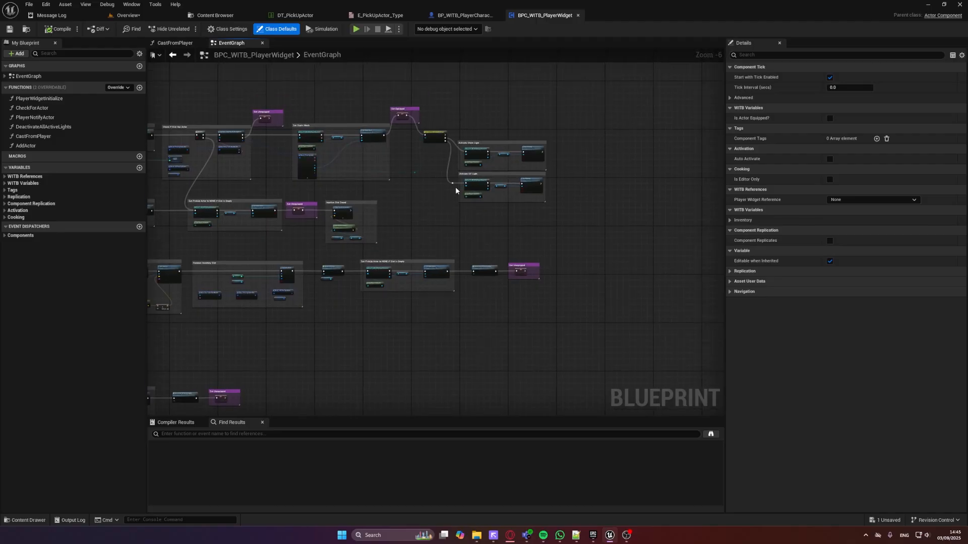
{"action": "scroll", "coordinate": [473, 148], "scroll_direction": "up", "scroll_amount": 4}
{"action": "right_click_drag", "start_coordinate": [368, 165], "coordinate": [467, 236]}
{"action": "right_click_drag", "start_coordinate": [361, 203], "coordinate": [424, 205]}
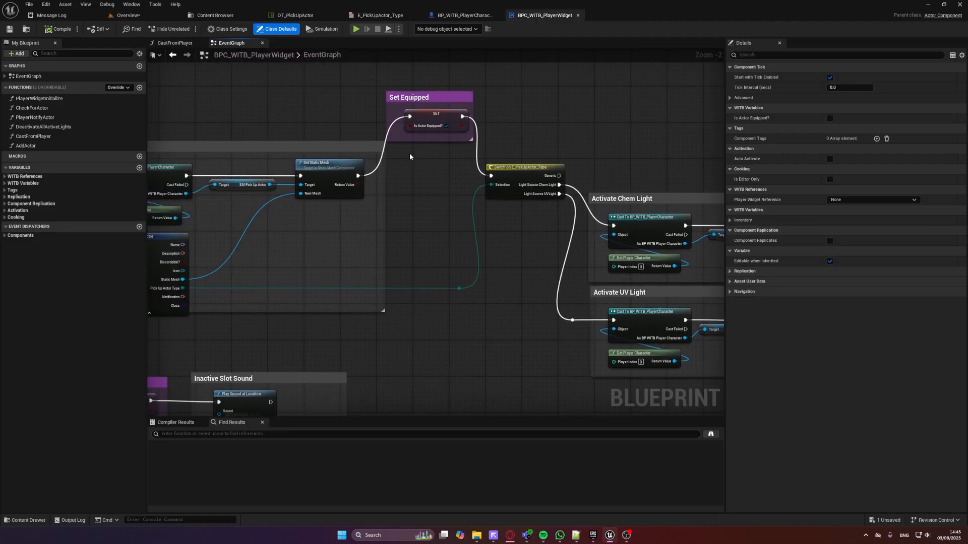
{"action": "right_click_drag", "start_coordinate": [514, 165], "coordinate": [317, 146]}
{"action": "scroll", "coordinate": [317, 146], "scroll_direction": "up", "scroll_amount": 2}
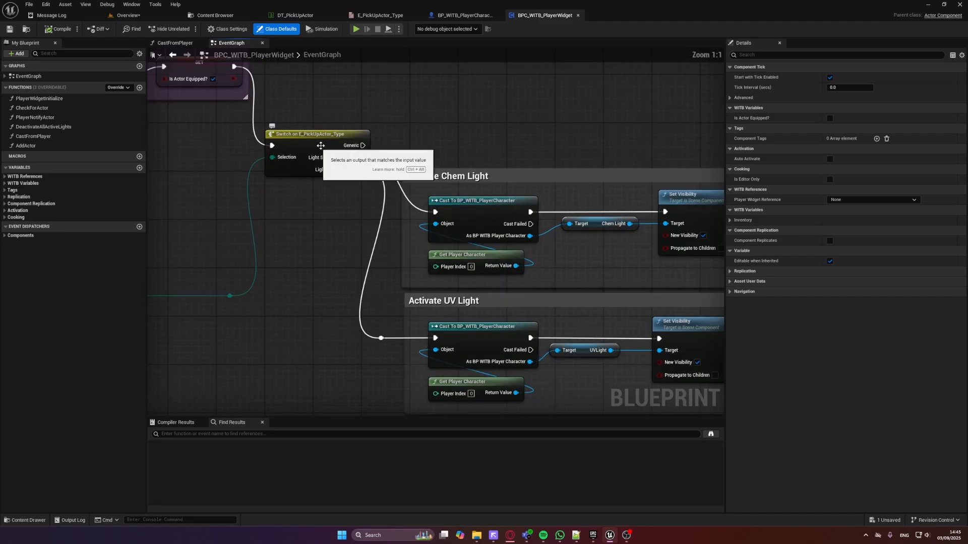
{"action": "right_click_drag", "start_coordinate": [398, 131], "coordinate": [322, 99]}
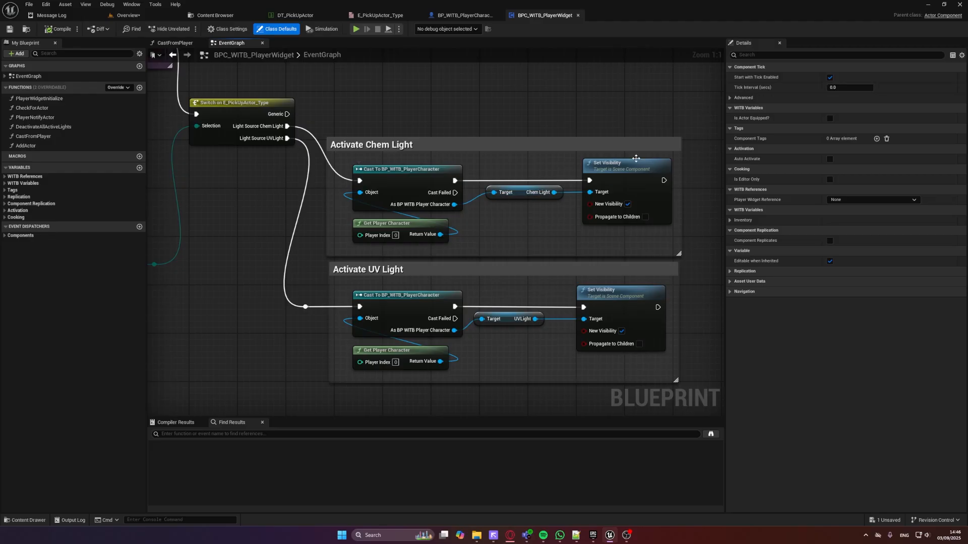
Inspect the SpringArm, SM_PickUpActor and ChemLight components of BP_WITB_PlayerCharacter in its 3D preview, and return to the BPC_WITB_PlayerWidget graph
{"action": "left_click", "coordinate": [462, 15]}
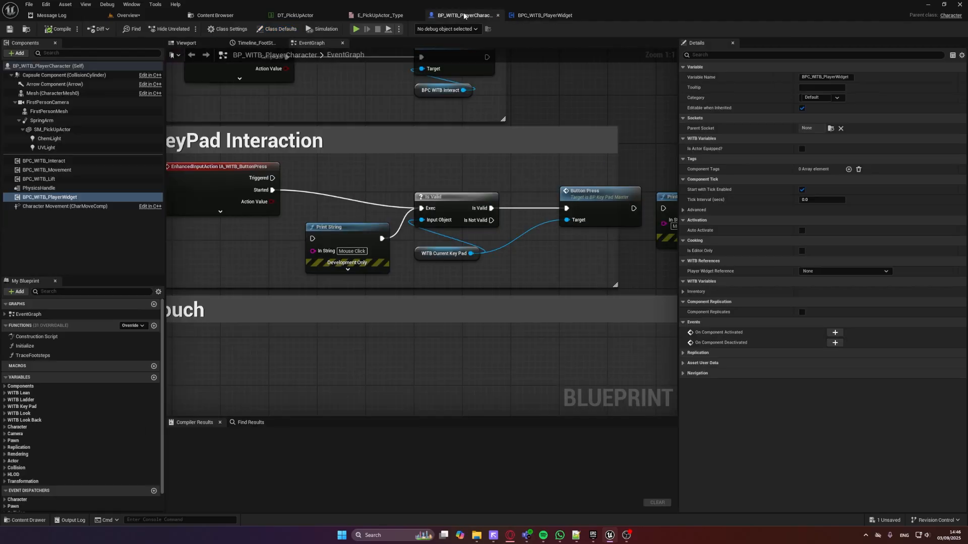
{"action": "left_click", "coordinate": [186, 43]}
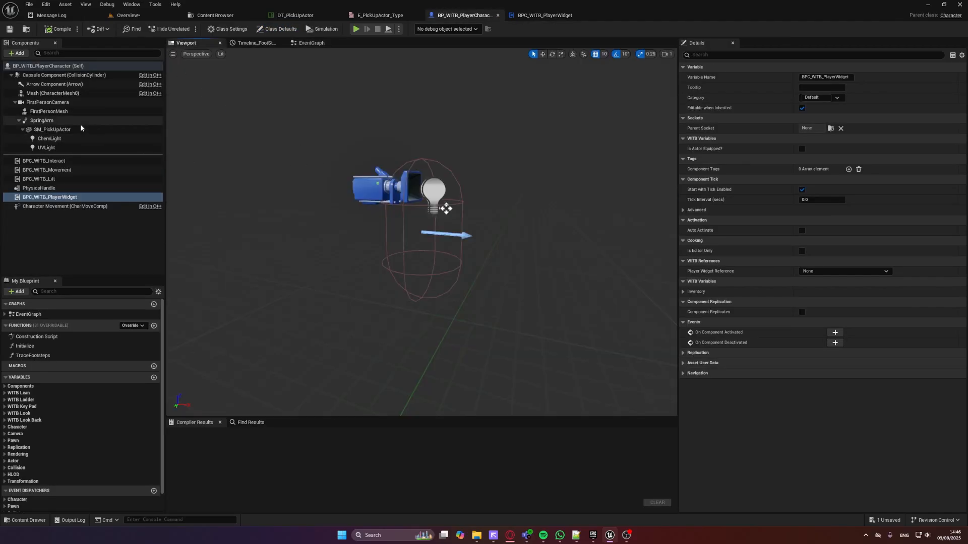
{"action": "left_click", "coordinate": [65, 121]}
{"action": "left_click", "coordinate": [61, 130]}
{"action": "left_click", "coordinate": [61, 140]}
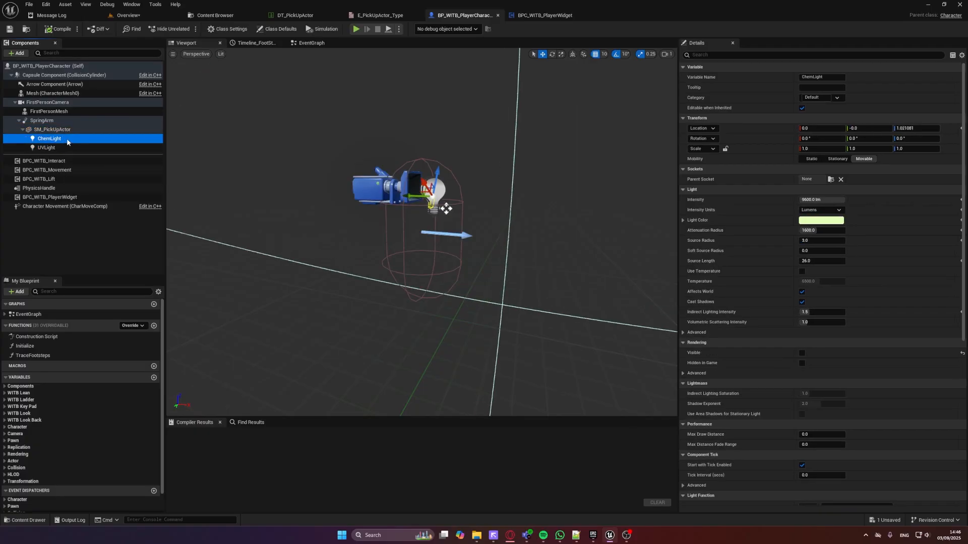
{"action": "left_click", "coordinate": [555, 17]}
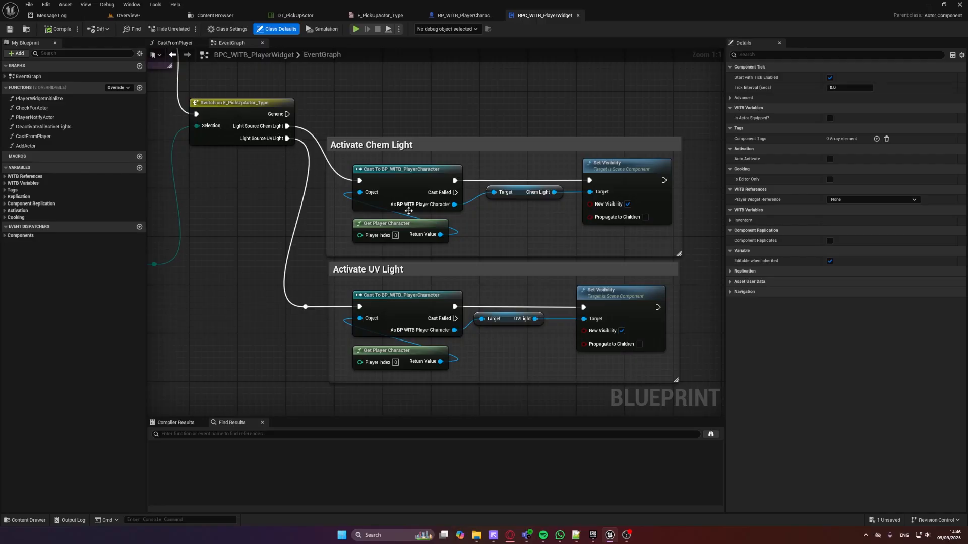
Return to the Overview level and save it
{"action": "left_click", "coordinate": [132, 18]}
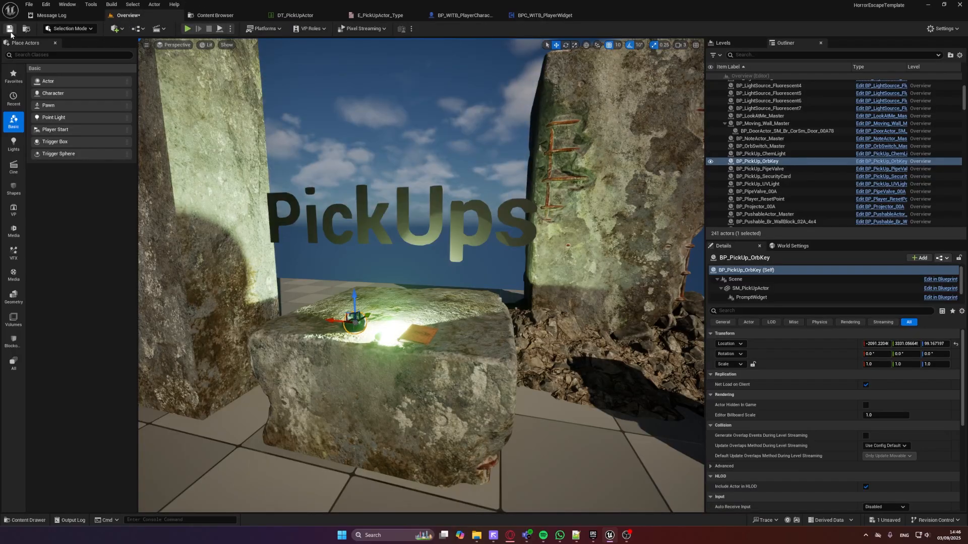
{"action": "left_click", "coordinate": [10, 32]}
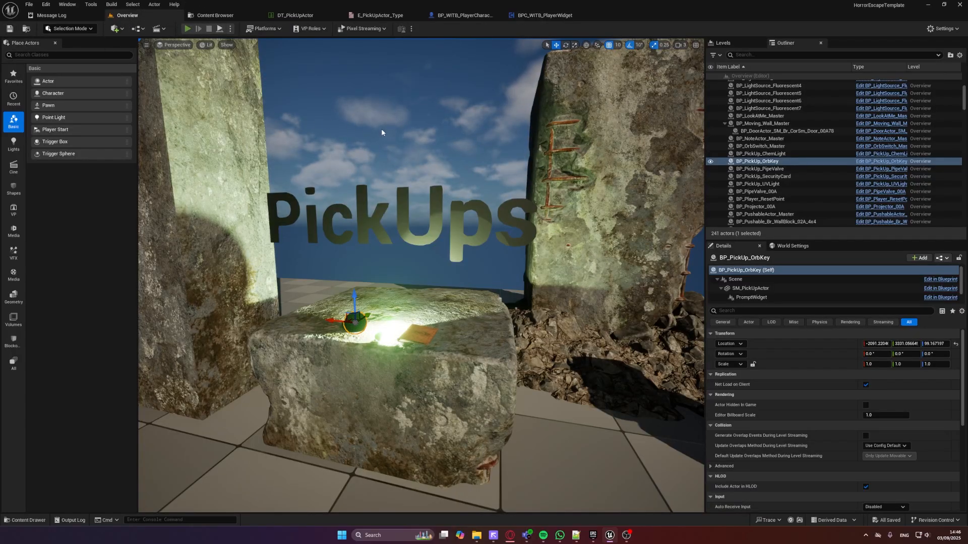
Play-test the Overview level and pick up the Chem Light from the PickUps stone
{"action": "key", "text": "alt+p"}
{"action": "key", "text": "w"}
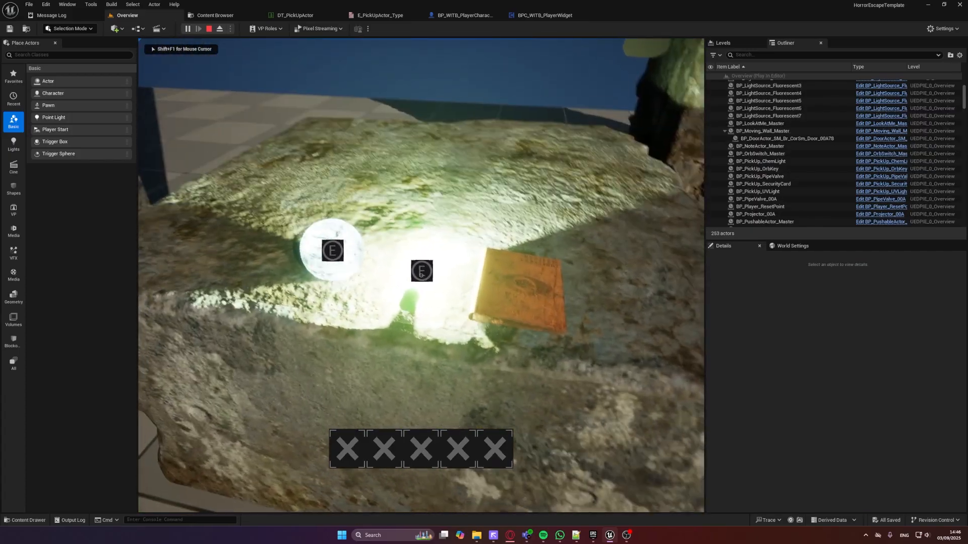
{"action": "key", "text": "e"}
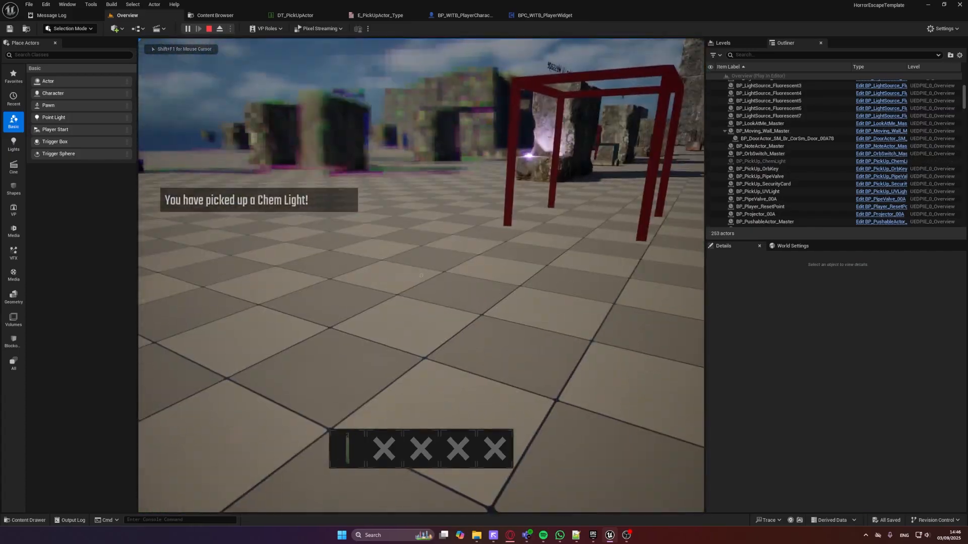
{"action": "key", "text": "a"}
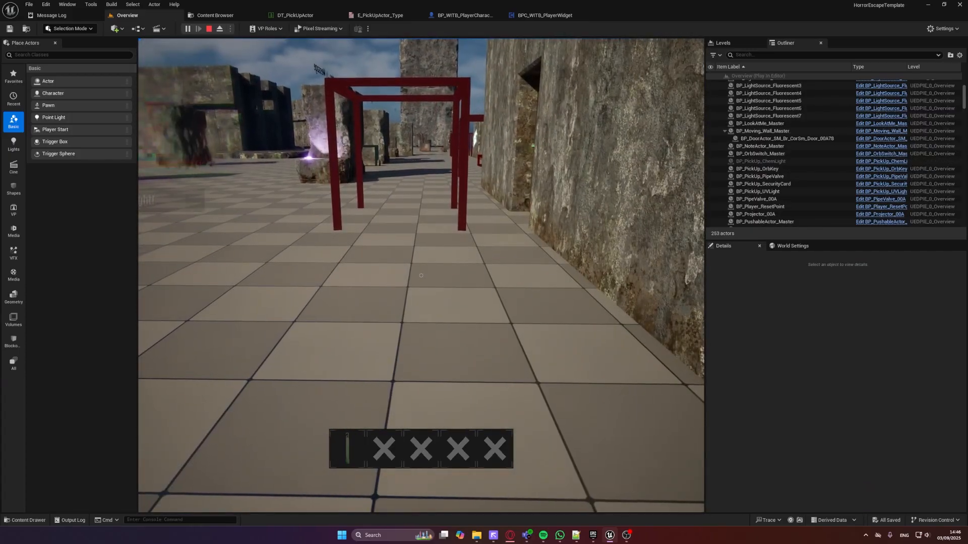
Test repeatedly equipping and unequipping the Chem Light from inventory slot 1
{"action": "key", "text": "1"}
{"action": "key", "text": "1"}
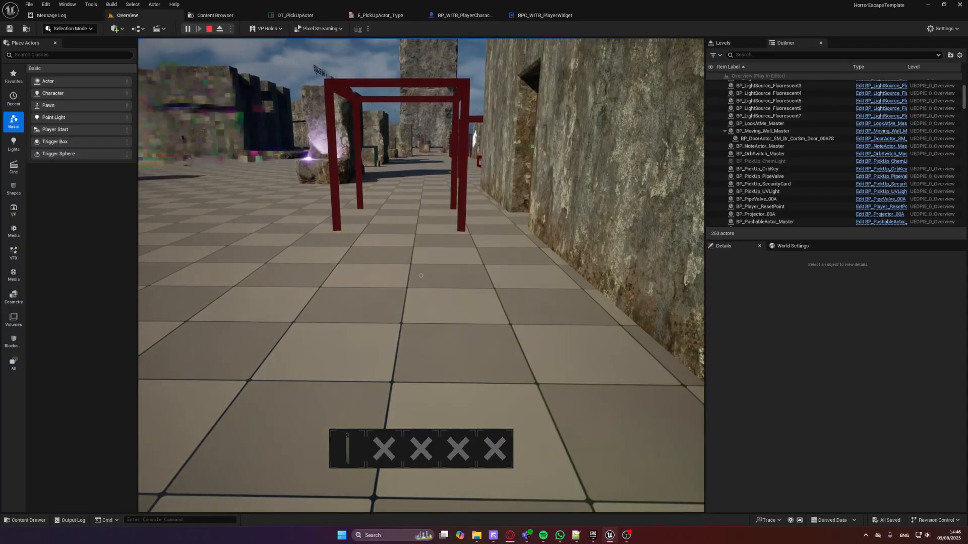
{"action": "key", "text": "1"}
{"action": "key", "text": "1"}
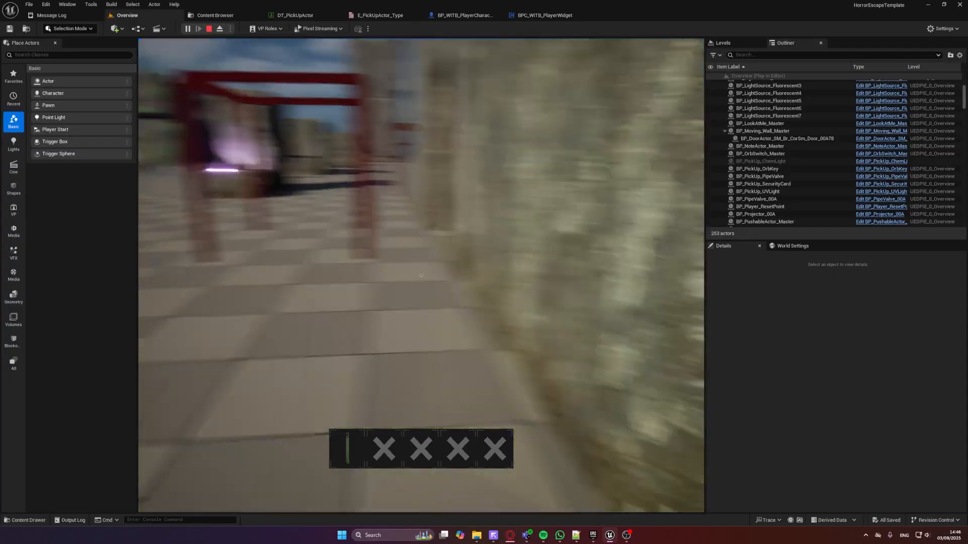
{"action": "key", "text": "1"}
{"action": "key", "text": "1"}
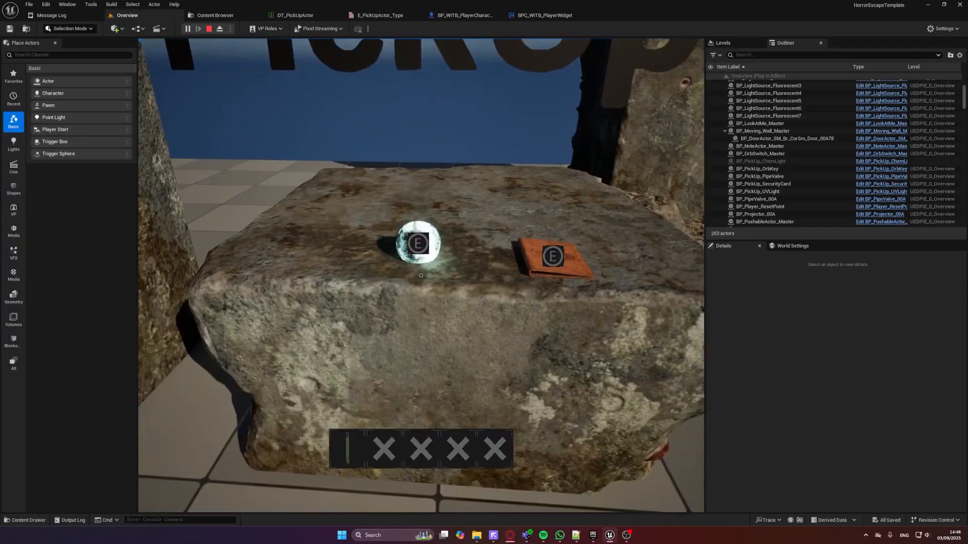
Pick up the orb from the PickUps stone and test equipping and unequipping it from inventory slot 2
{"action": "key", "text": "e"}
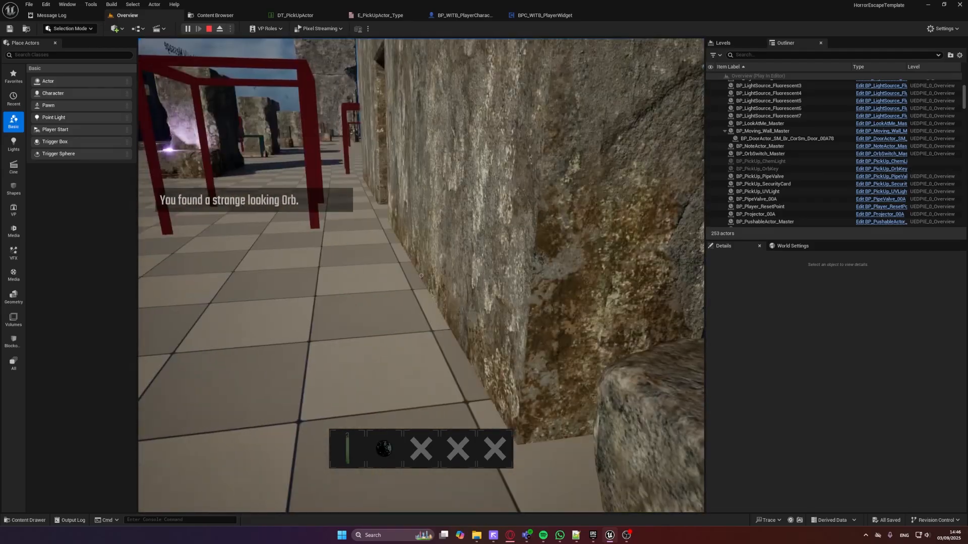
{"action": "key", "text": "2"}
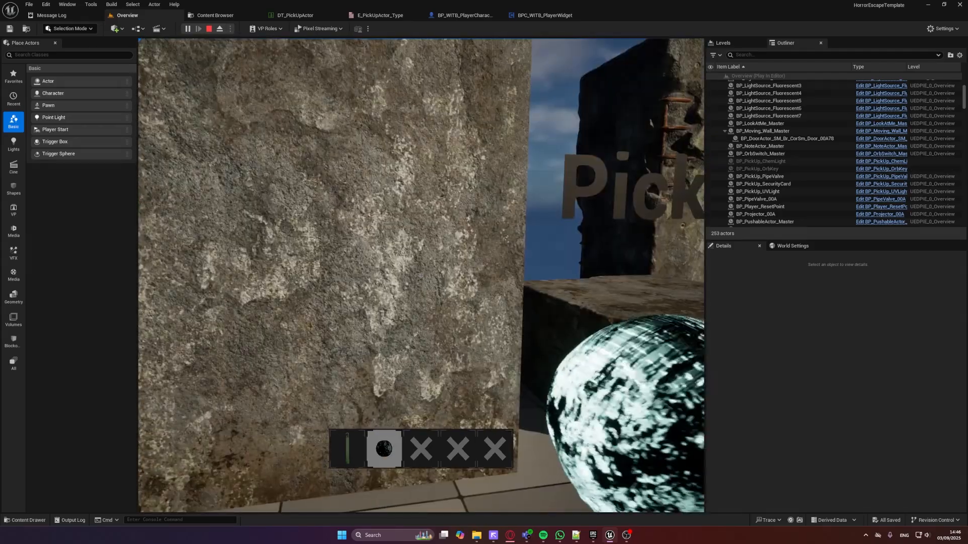
{"action": "key", "text": "2"}
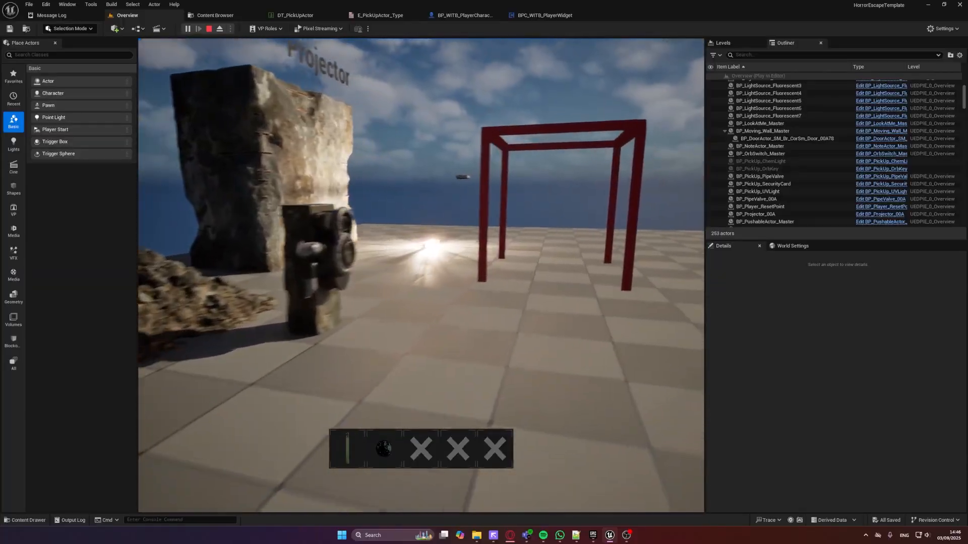
End the play test and examine the pickup items on the PickUps stone up close
{"action": "key", "text": "w"}
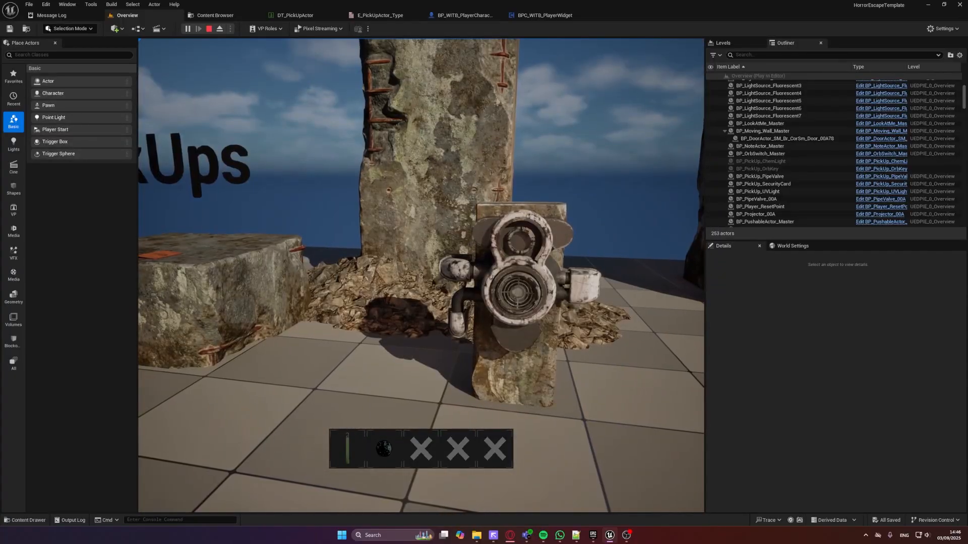
{"action": "key", "text": "Escape"}
{"action": "right_click_drag", "start_coordinate": [364, 141], "coordinate": [302, 166]}
{"action": "key", "text": "w"}
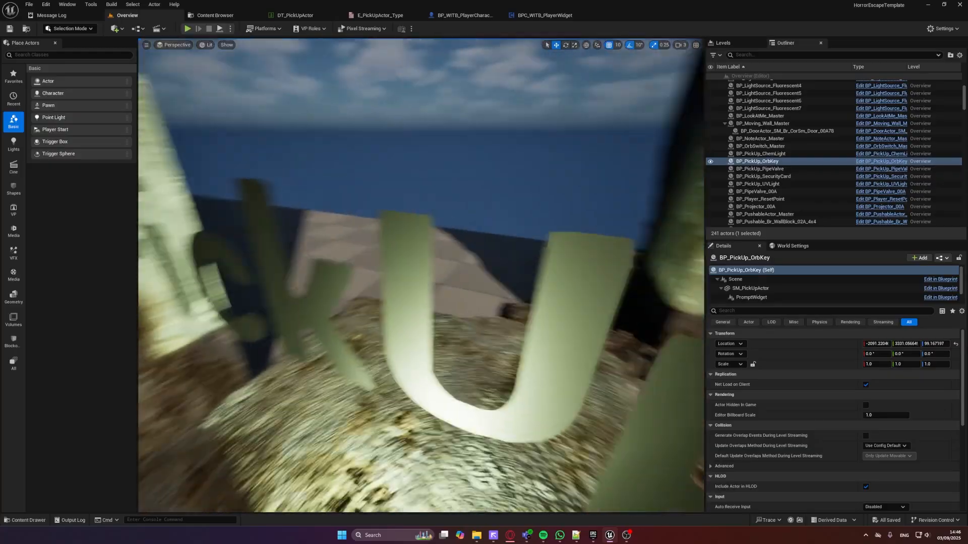
{"action": "right_click_drag", "start_coordinate": [477, 181], "coordinate": [477, 170]}
{"action": "key", "text": "s"}
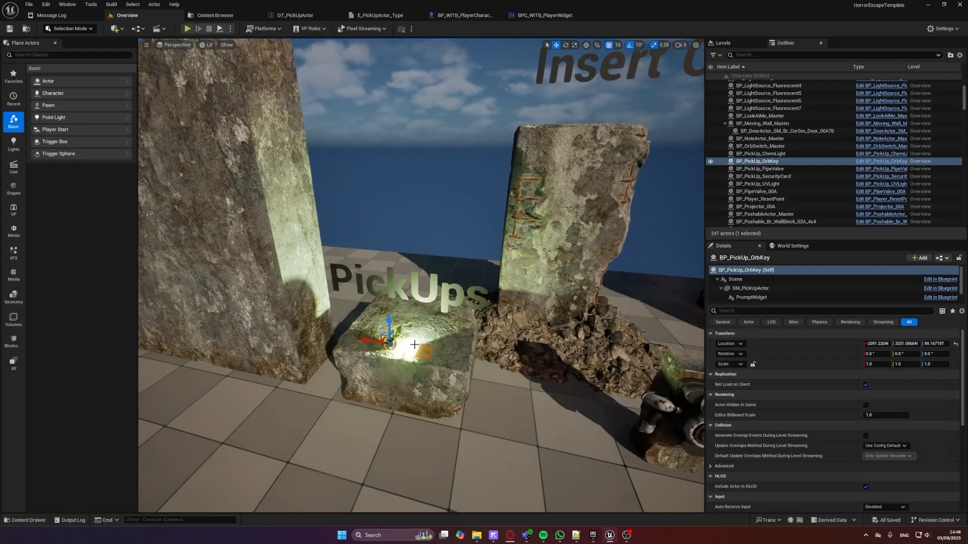
{"action": "key", "text": "w"}
{"action": "right_click_drag", "start_coordinate": [459, 284], "coordinate": [459, 310]}
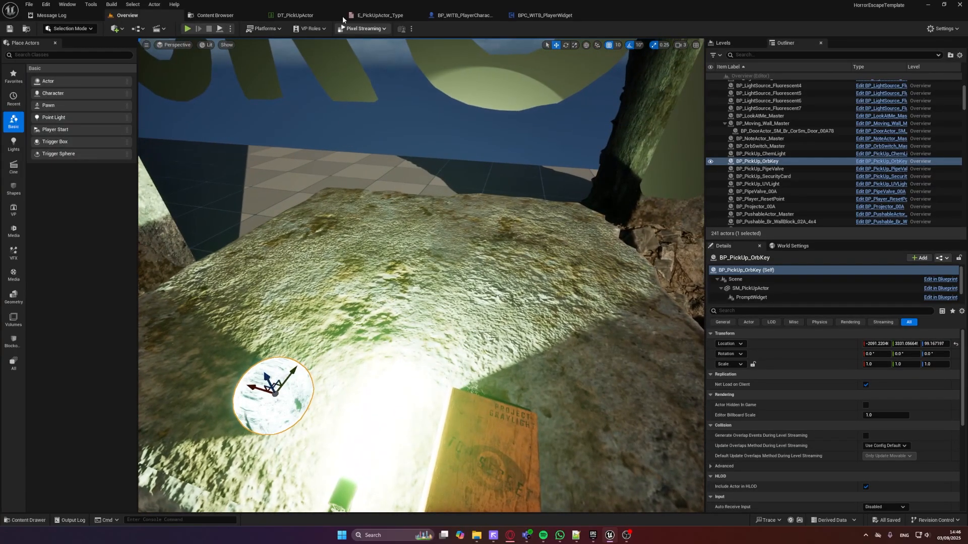
Close the open asset editors and open the RenderRoom level from the Levels/Development folder
{"action": "left_click", "coordinate": [214, 16]}
{"action": "left_click", "coordinate": [302, 15]}
{"action": "left_click", "coordinate": [337, 15]}
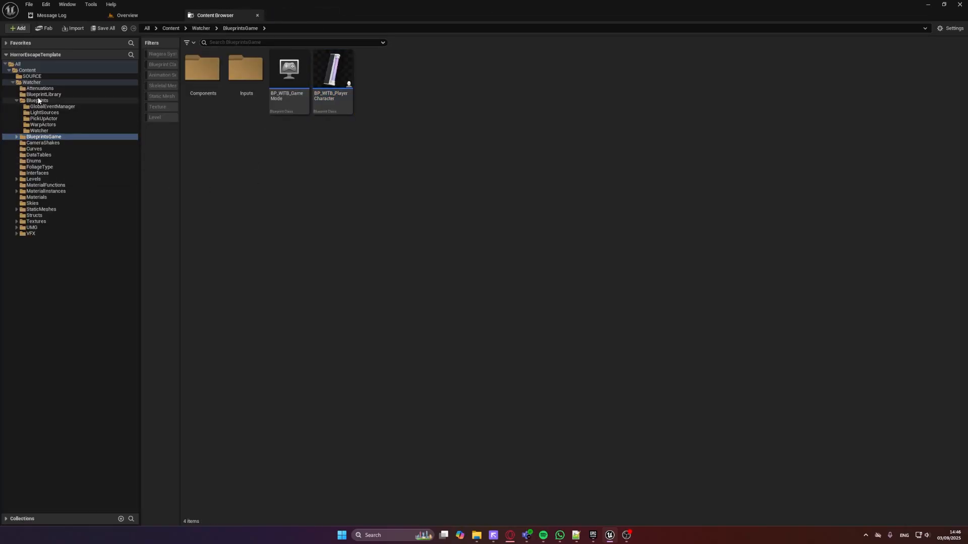
{"action": "left_click", "coordinate": [34, 179]}
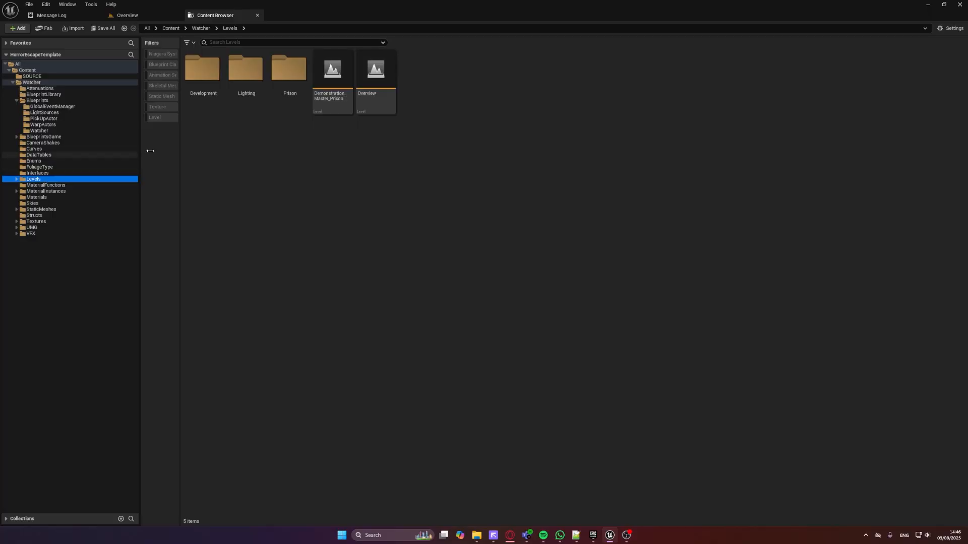
{"action": "double_click", "coordinate": [207, 91]}
{"action": "left_click", "coordinate": [208, 100]}
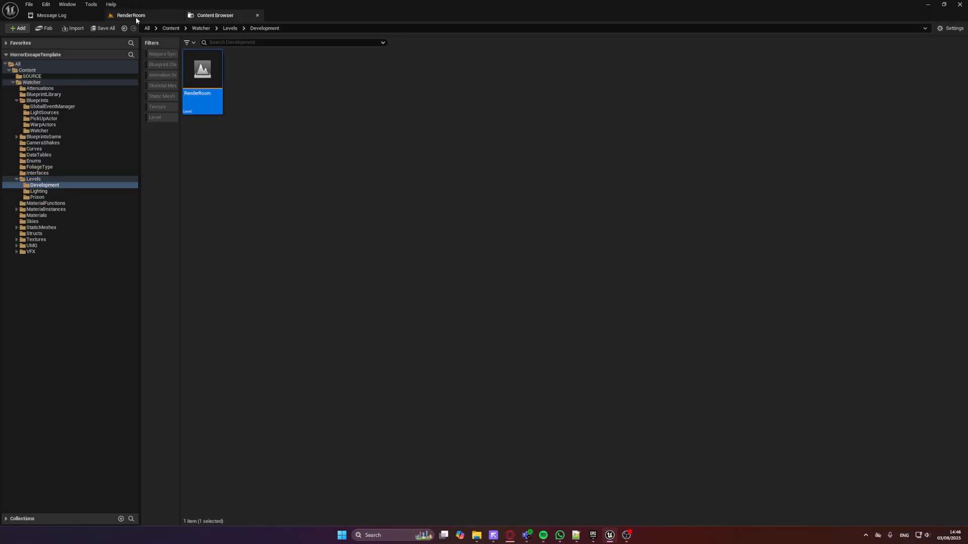
{"action": "left_click", "coordinate": [136, 16]}
Look over the render room and view it through CineCameraActor0
{"action": "key", "text": "s"}
{"action": "right_click_drag", "start_coordinate": [521, 237], "coordinate": [301, 252]}
{"action": "key", "text": "w"}
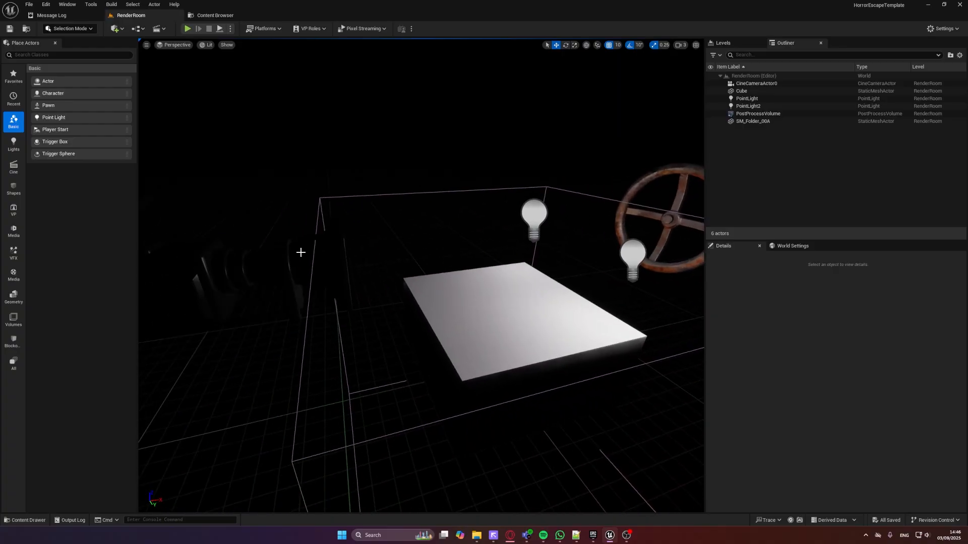
{"action": "left_click", "coordinate": [175, 45]}
{"action": "left_click", "coordinate": [211, 139]}
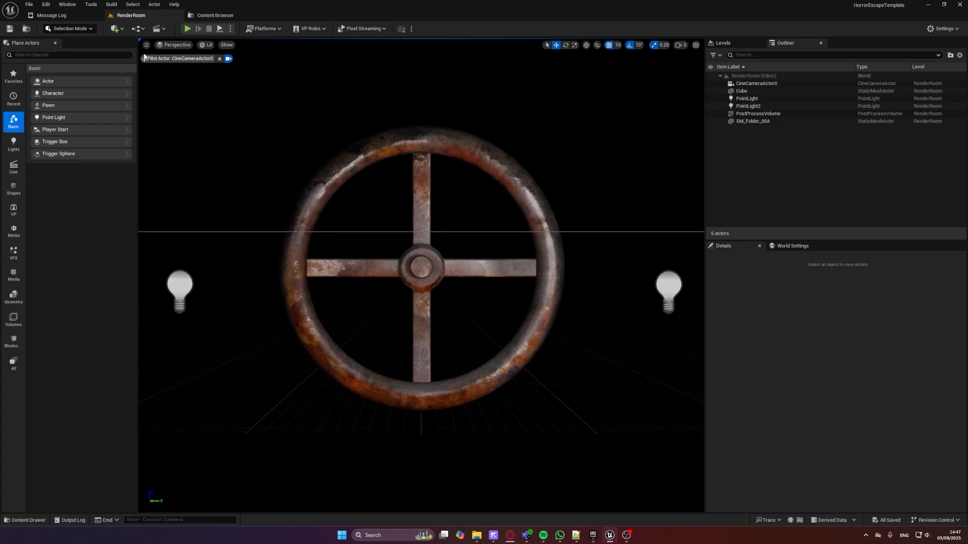
Preview a high resolution screenshot with custom depth as mask, turn the mask off and close the screenshot settings
{"action": "left_click", "coordinate": [146, 45]}
{"action": "left_click", "coordinate": [214, 212]}
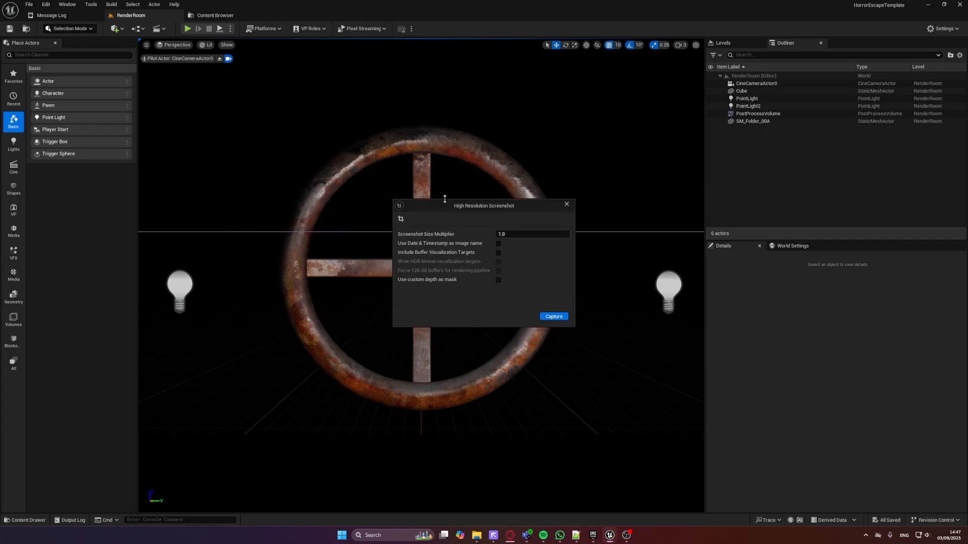
{"action": "left_click_drag", "start_coordinate": [445, 199], "coordinate": [626, 165]}
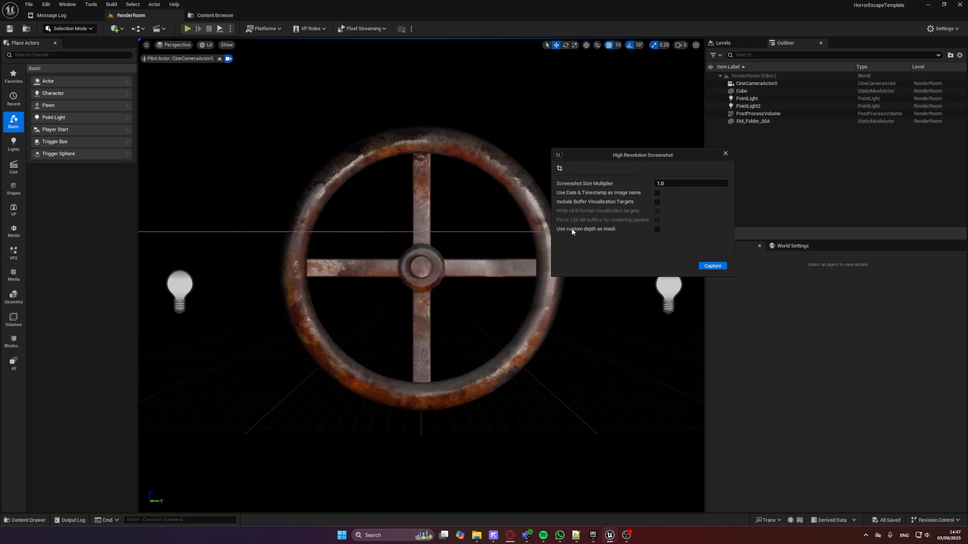
{"action": "left_click", "coordinate": [658, 229]}
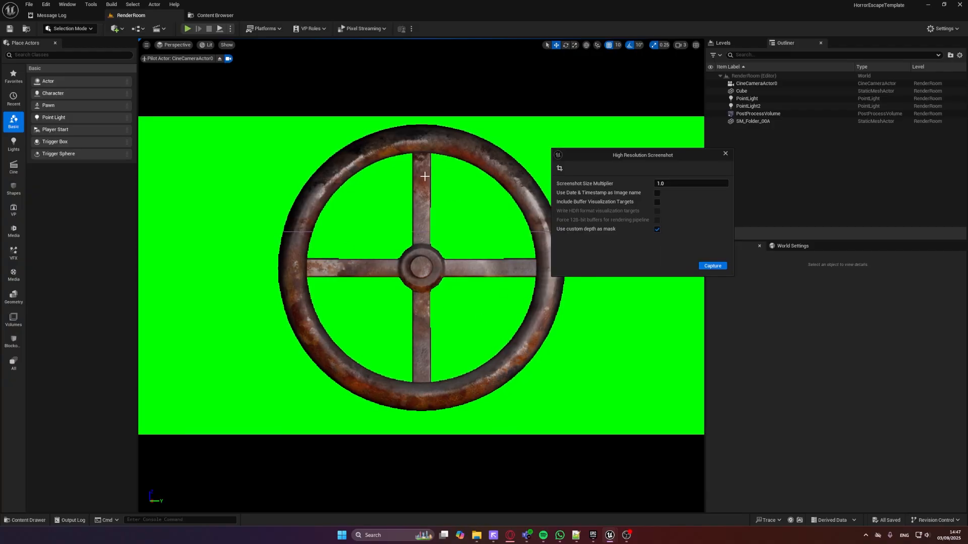
{"action": "left_click", "coordinate": [658, 230]}
{"action": "left_click", "coordinate": [725, 154]}
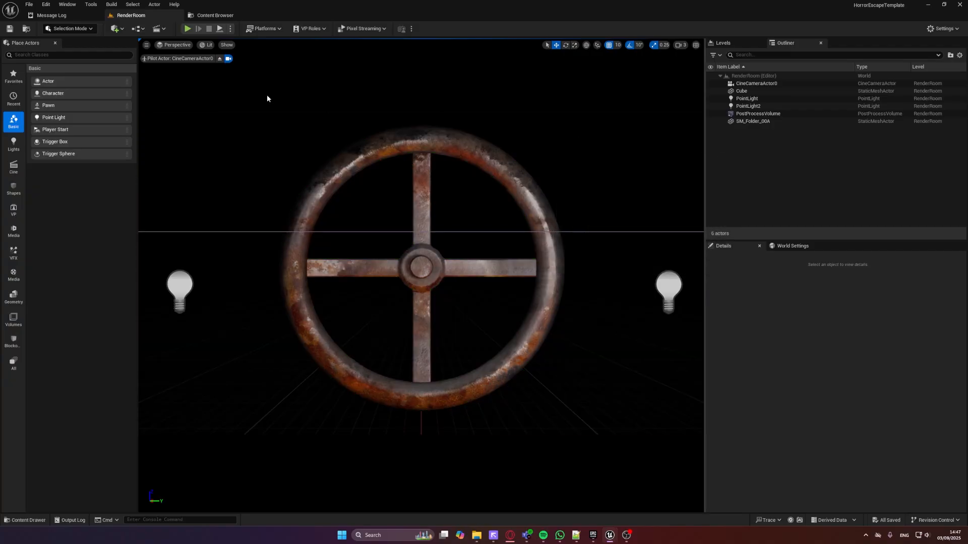
Stop piloting CineCameraActor0 and view the whole render room setup from outside
{"action": "left_click", "coordinate": [218, 60]}
{"action": "right_click_drag", "start_coordinate": [542, 212], "coordinate": [497, 210]}
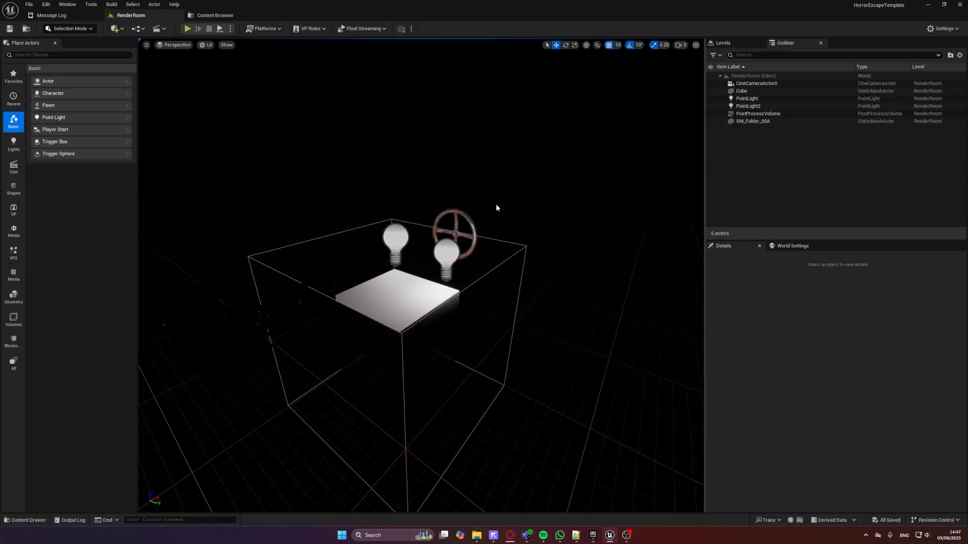
{"action": "left_click", "coordinate": [30, 5]}
{"action": "mouse_move", "coordinate": [86, 58]}
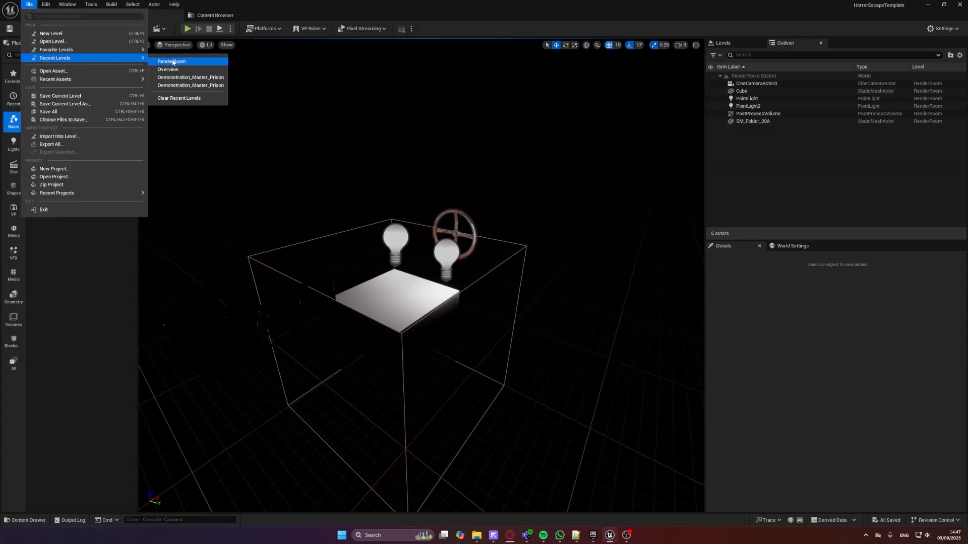
Open the UMG/Textures folder to examine the inventory icon textures
{"action": "left_click", "coordinate": [215, 15]}
{"action": "left_click", "coordinate": [54, 252]}
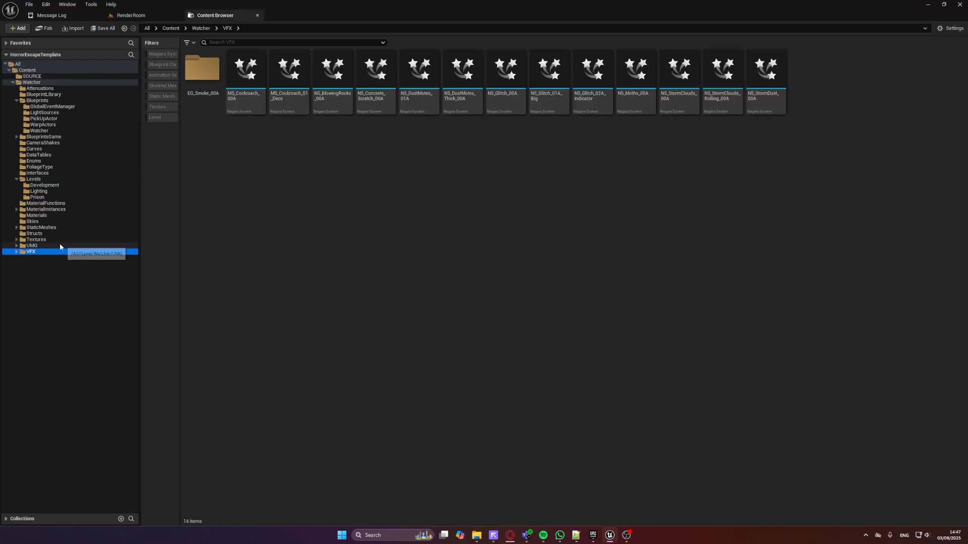
{"action": "left_click", "coordinate": [50, 246]}
{"action": "double_click", "coordinate": [285, 76]}
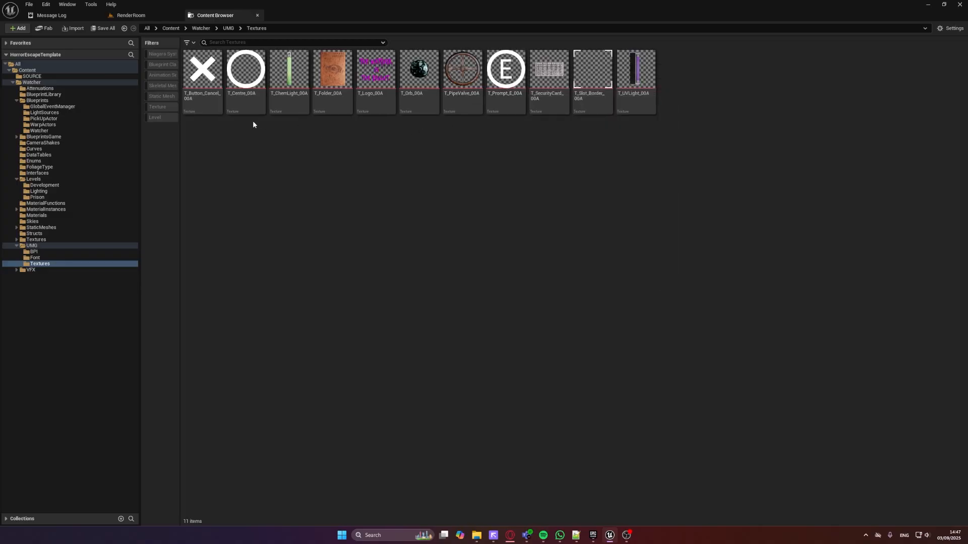
Reopen the Overview level and view the area around the Shelves and Scratch Jumpscare displays
{"action": "left_click", "coordinate": [150, 18]}
{"action": "left_click", "coordinate": [29, 5]}
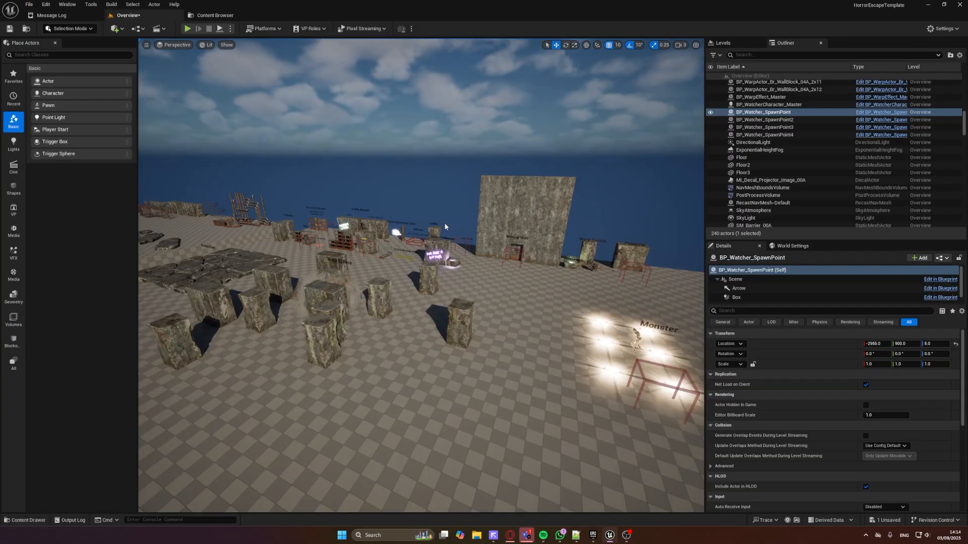
{"action": "right_click_drag", "start_coordinate": [444, 226], "coordinate": [495, 226]}
{"action": "key", "text": "w"}
{"action": "key", "text": "w"}
{"action": "key", "text": "w"}
{"action": "key", "text": "w"}
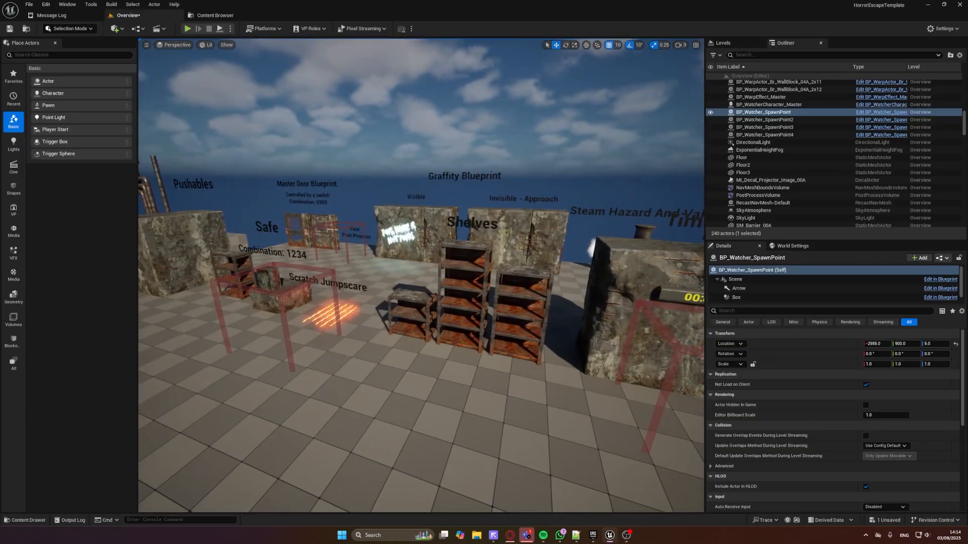